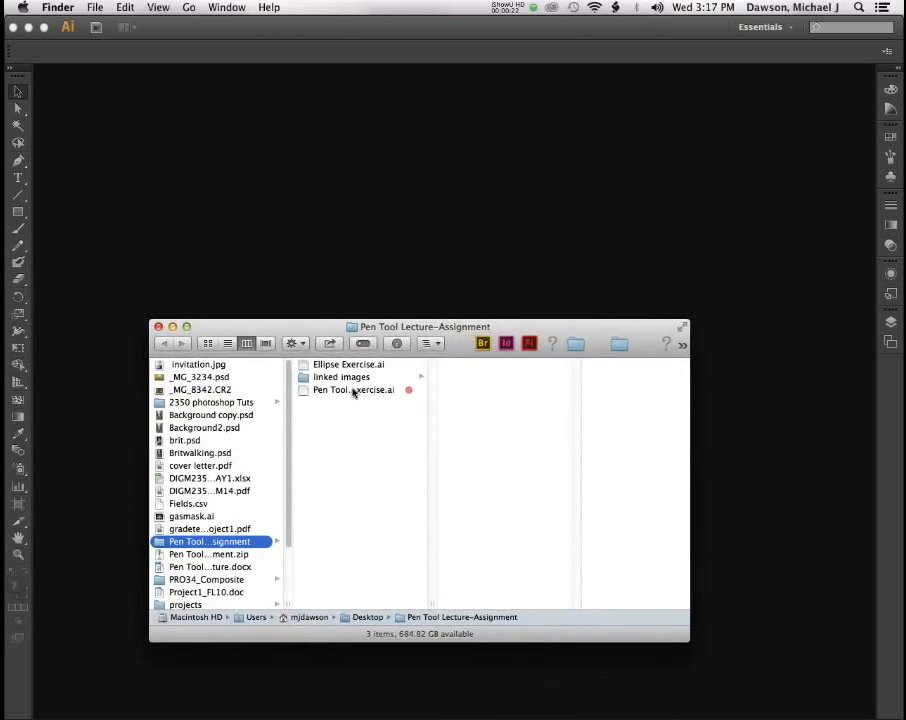
Open Pen Tool Inclass Exercise.ai in Illustrator by dragging it from the Finder column view.
drag(345, 390, 410, 241)
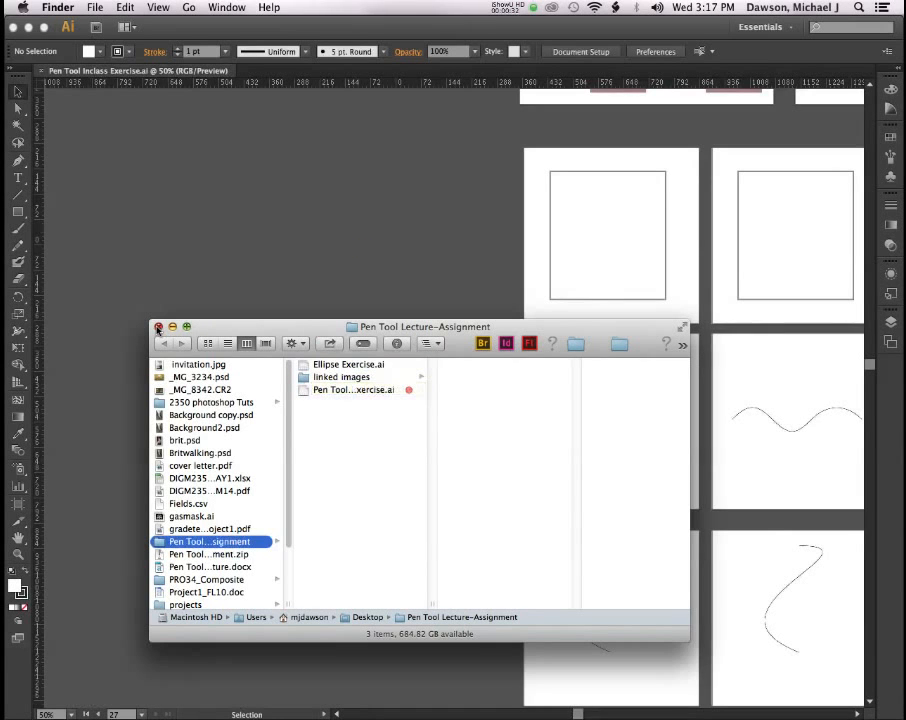
click(158, 328)
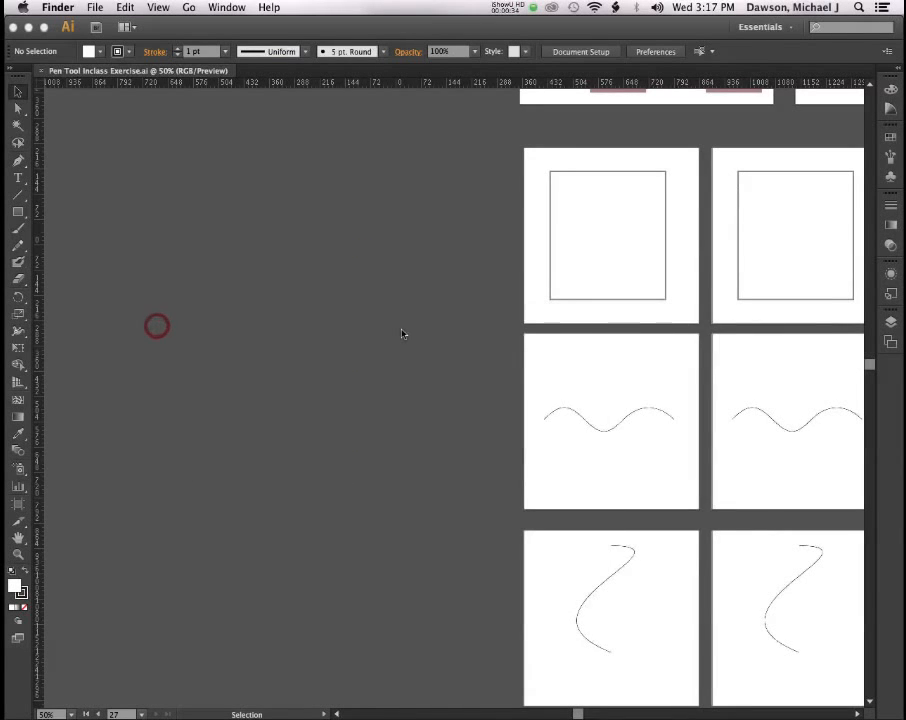
scroll(400, 334, right, 5)
scroll(399, 334, right, 1)
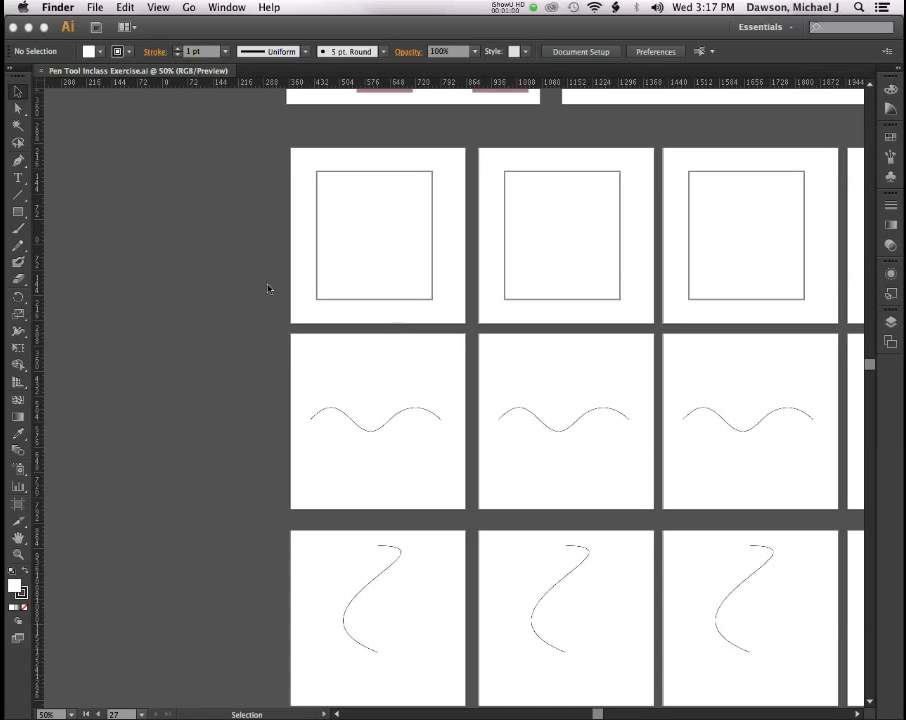
key(super+n)
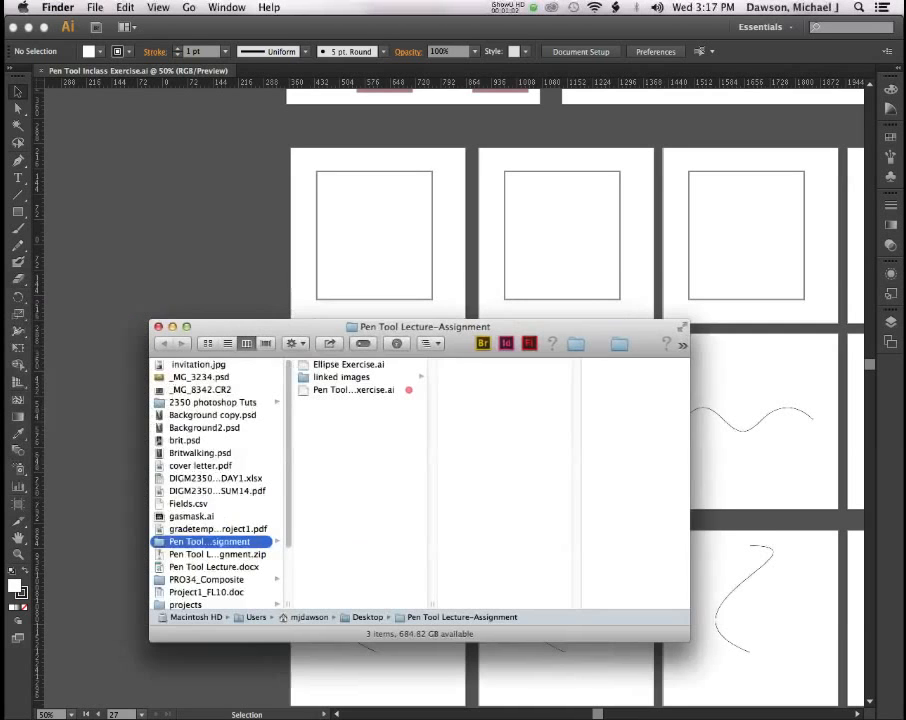
Browse the linked images folder, then bring the Illustrator exercise document to the front.
click(394, 375)
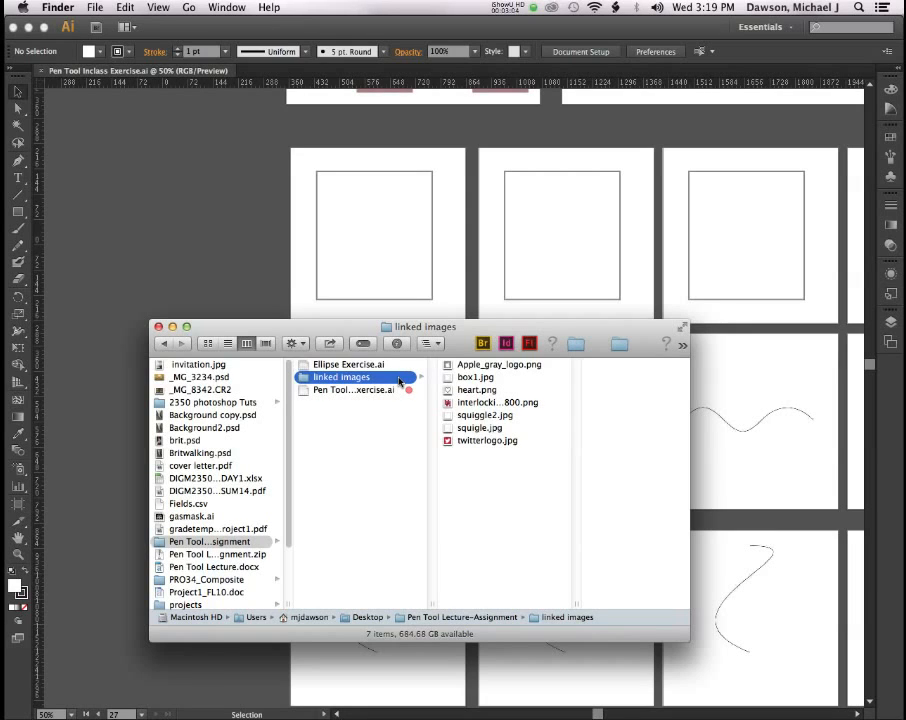
click(174, 140)
click(68, 8)
click(68, 8)
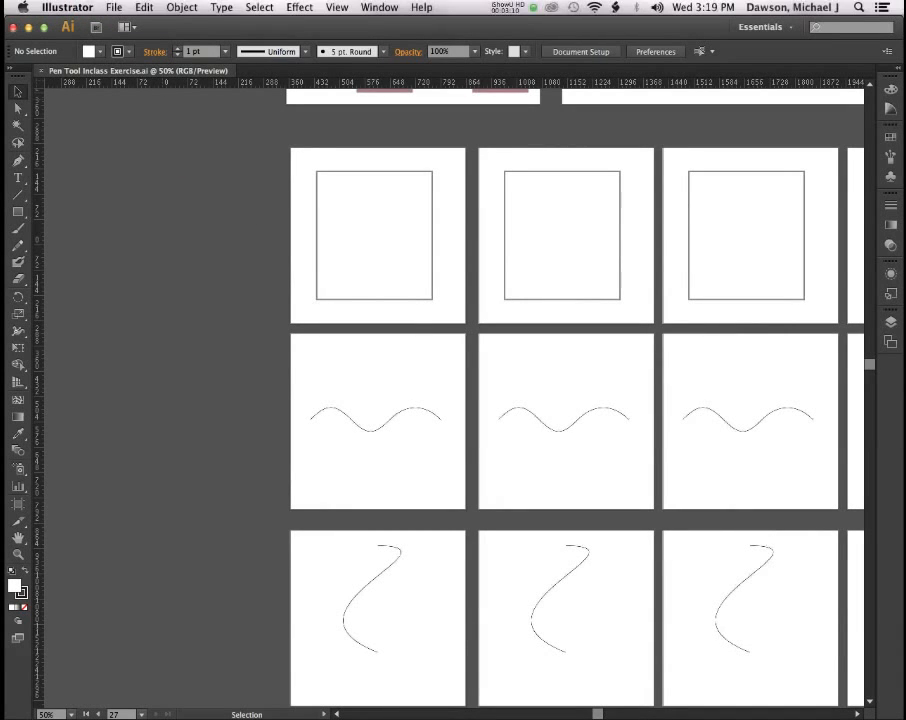
Scroll the canvas to bring the blank artboard beside the UH logo template into view.
scroll(245, 292, up, 10)
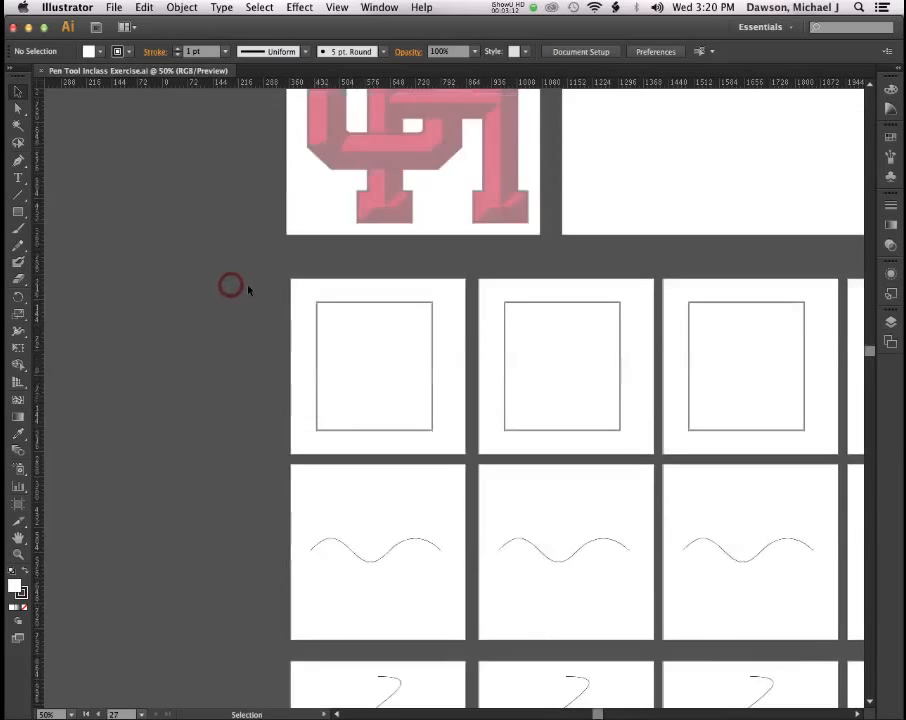
scroll(249, 289, left, 1)
scroll(249, 289, right, 3)
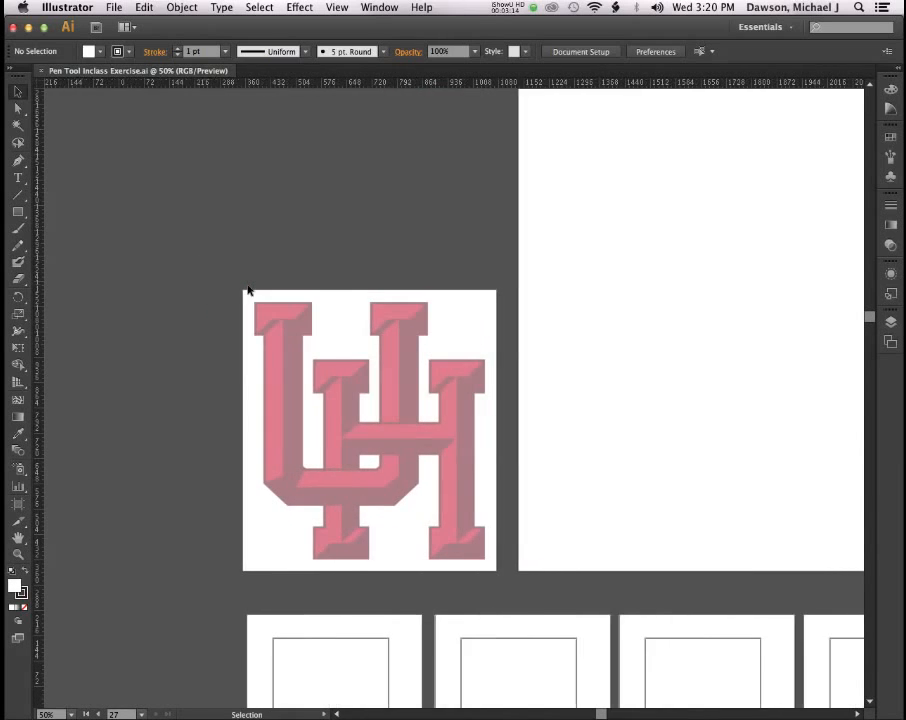
scroll(249, 289, left, 5)
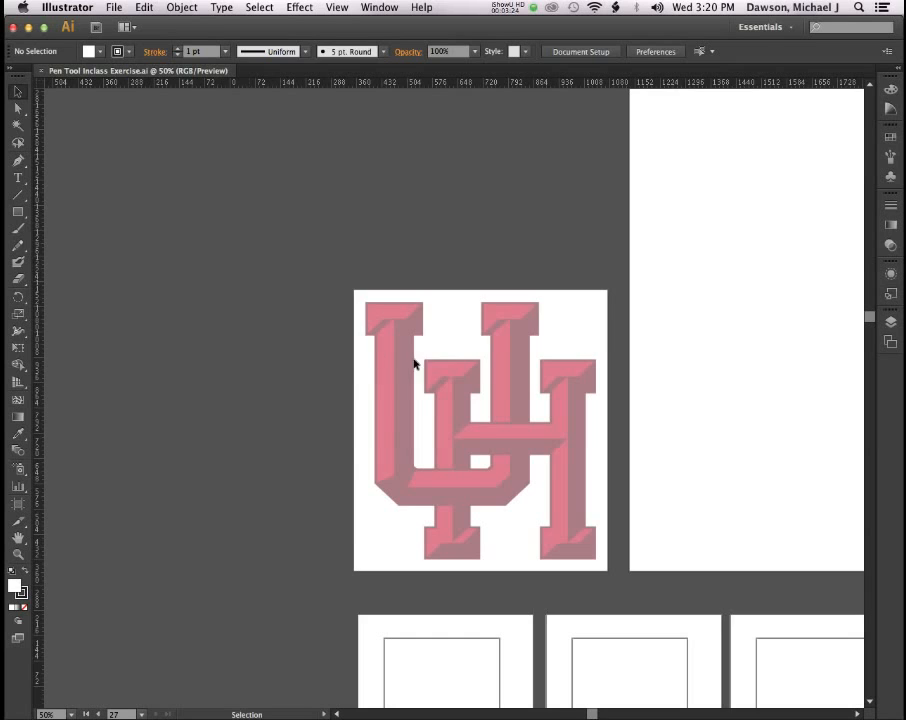
scroll(449, 354, right, 6)
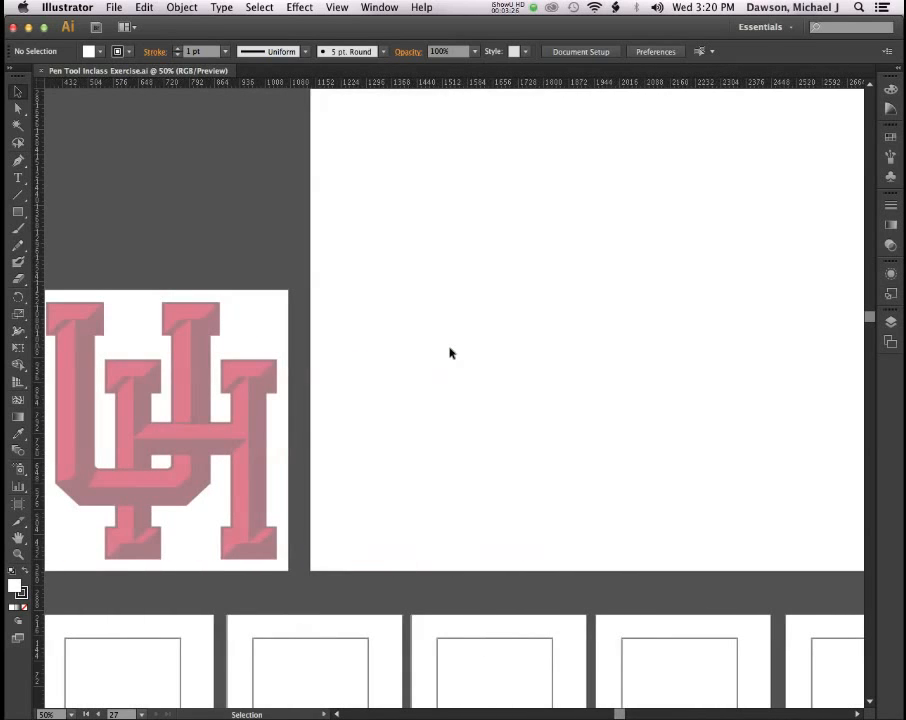
scroll(449, 353, down, 1)
scroll(449, 353, up, 2)
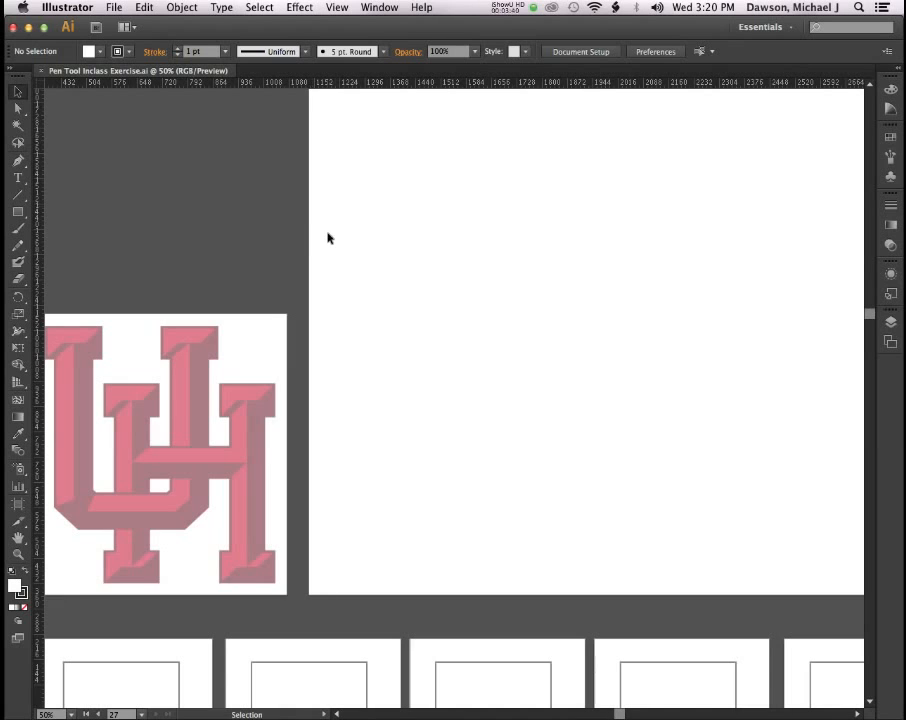
scroll(324, 232, down, 5)
scroll(331, 235, down, 5)
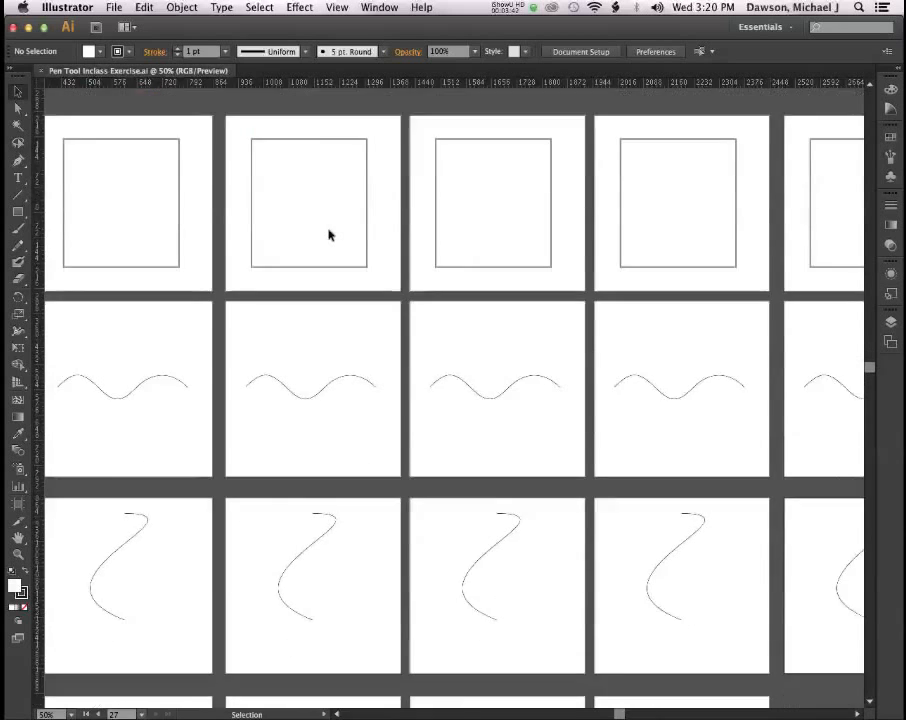
scroll(330, 234, up, 8)
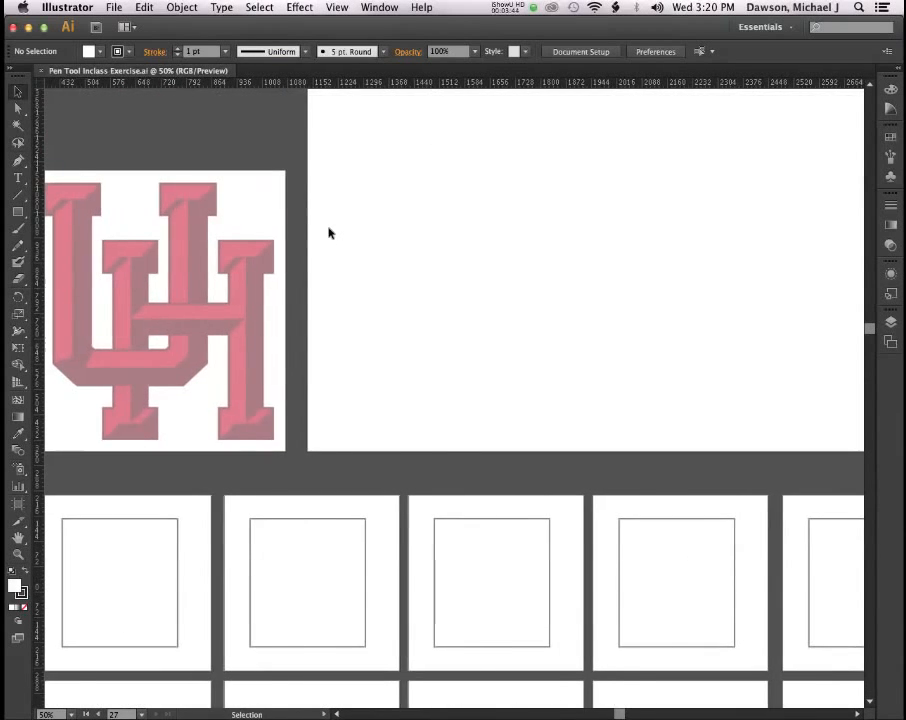
scroll(328, 233, left, 3)
scroll(328, 233, down, 6)
scroll(329, 233, up, 7)
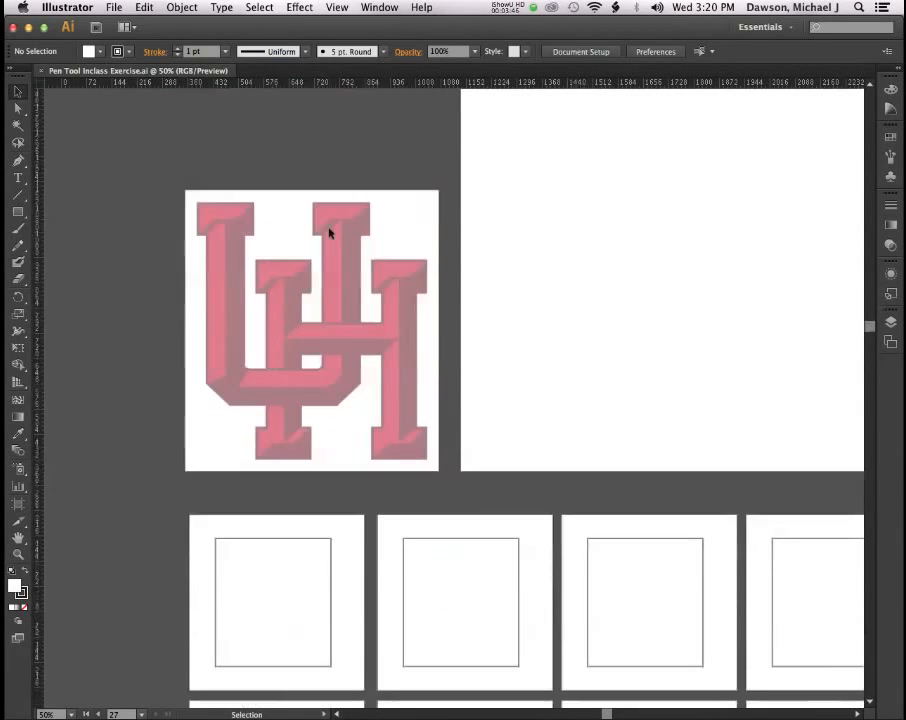
scroll(368, 232, right, 6)
scroll(408, 228, up, 5)
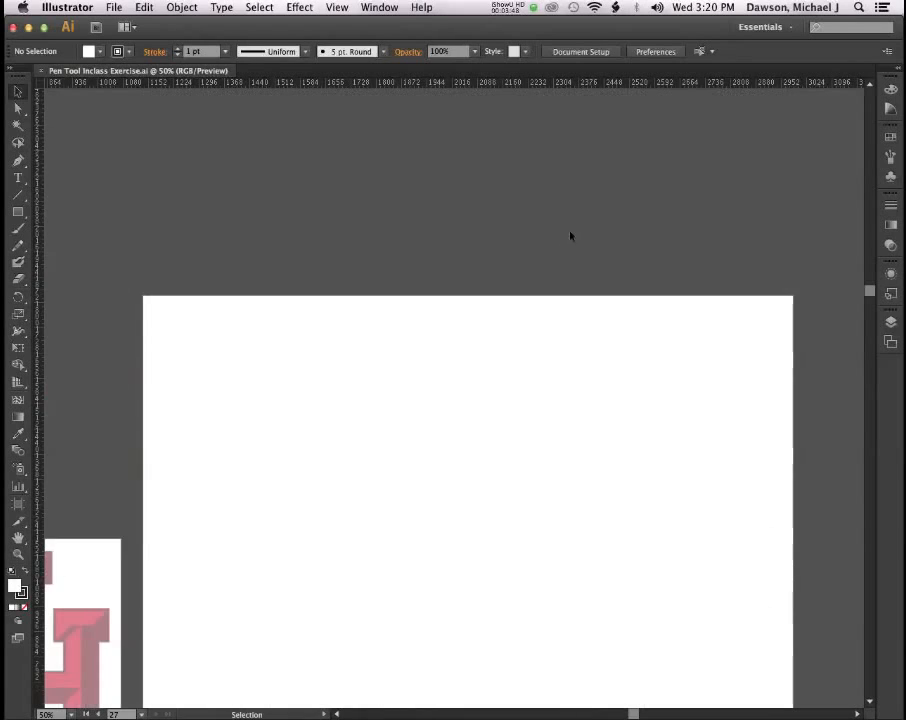
scroll(494, 416, down, 2)
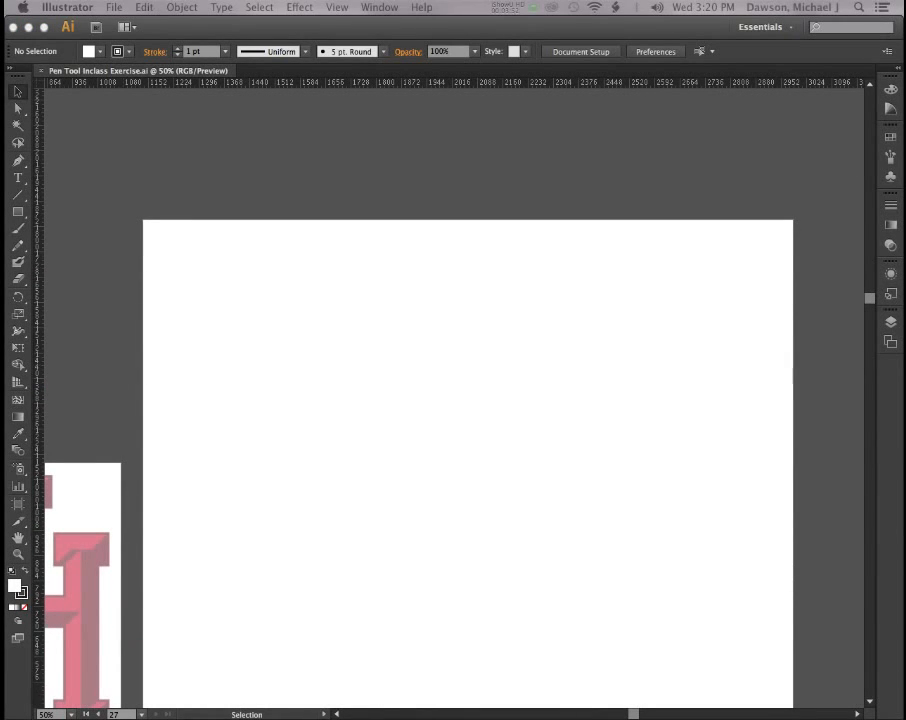
Reactivate the document and switch from Direct Selection (A) to the Pen tool (P).
click(254, 251)
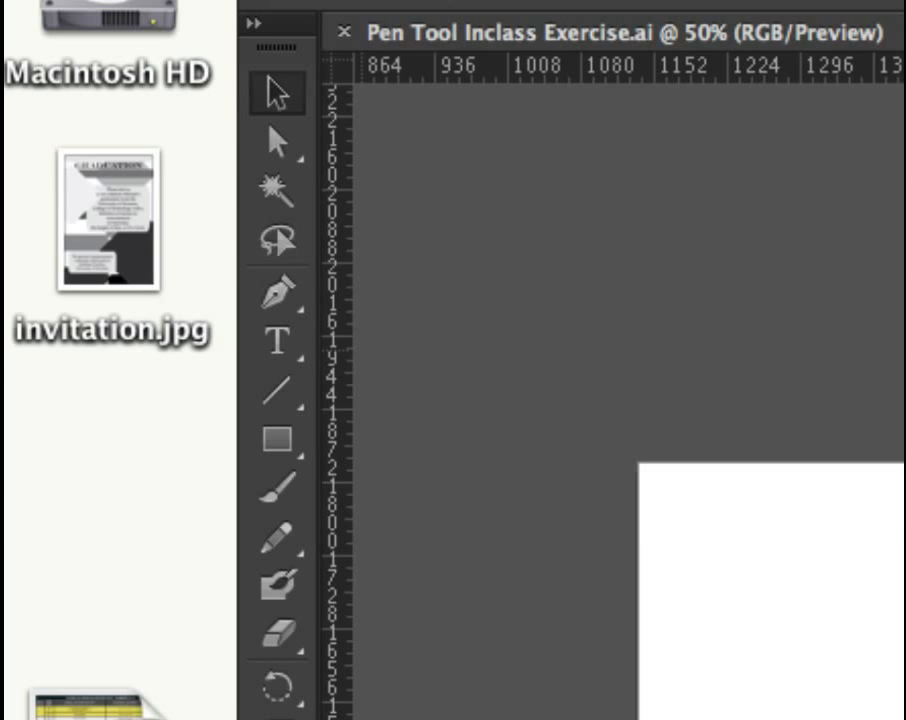
key(a)
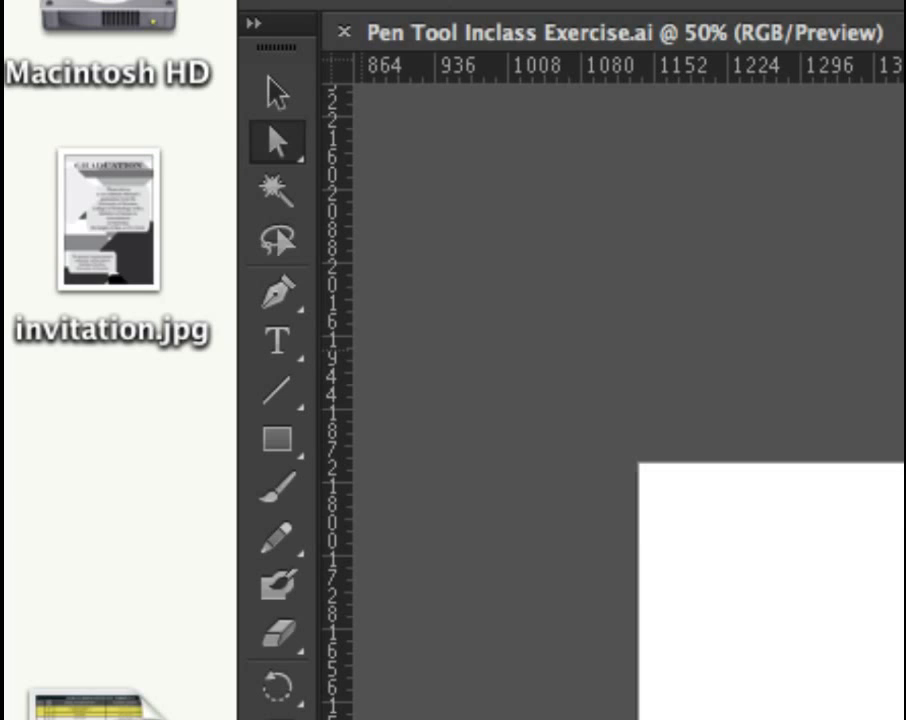
key(p)
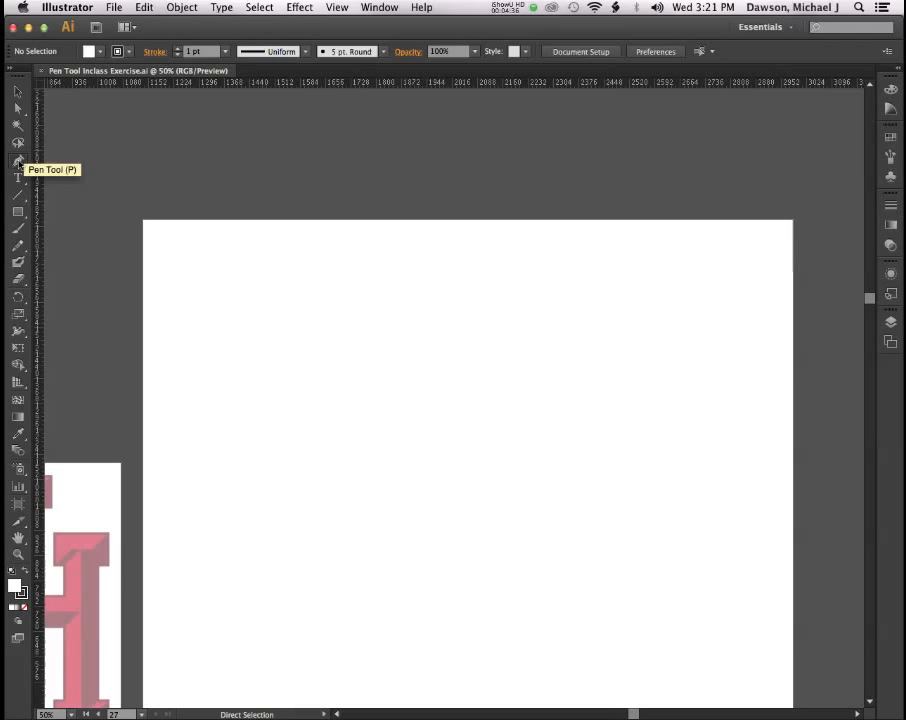
click(18, 161)
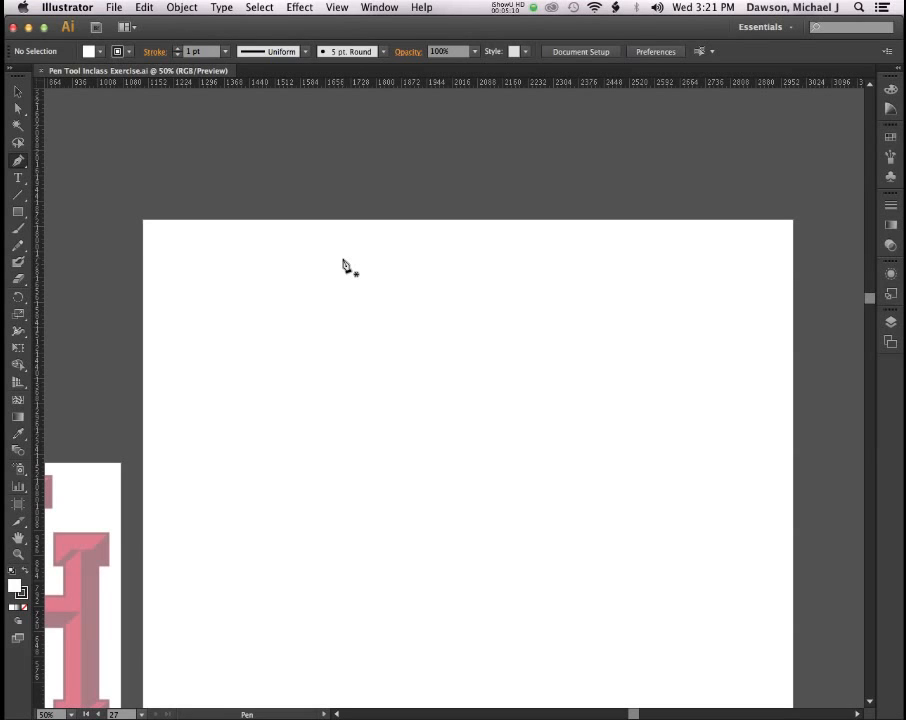
Draw a closed four-sided practice path with the Pen, ending back on the first anchor.
click(264, 285)
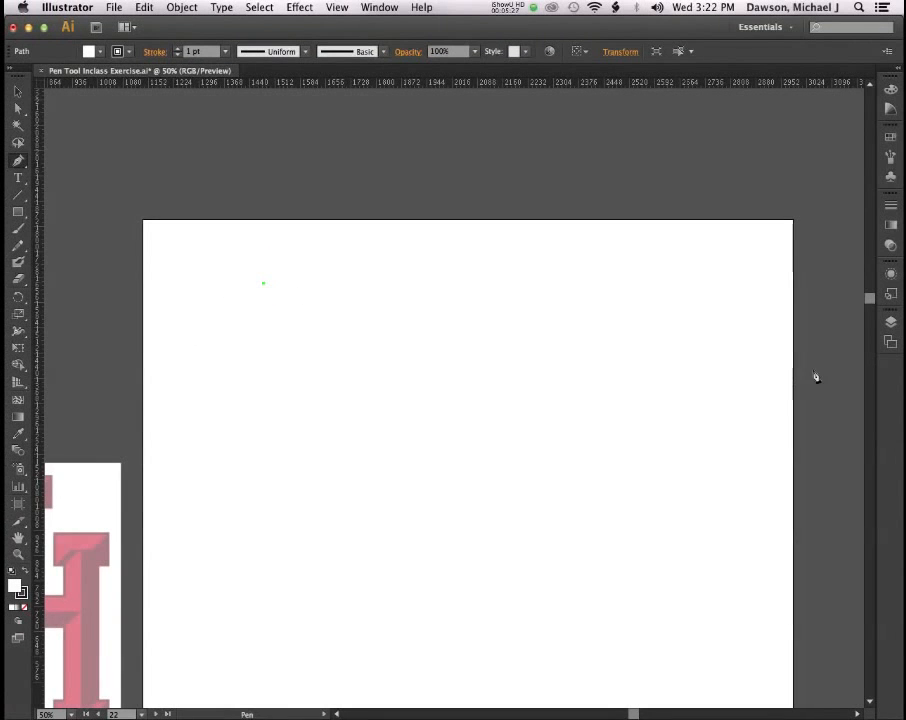
click(890, 322)
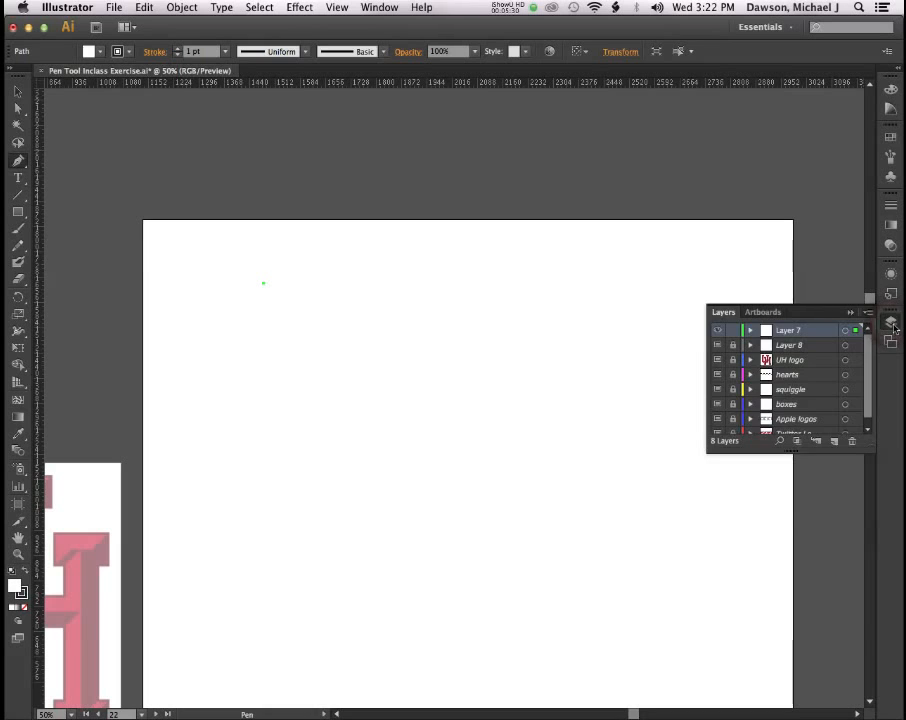
click(891, 323)
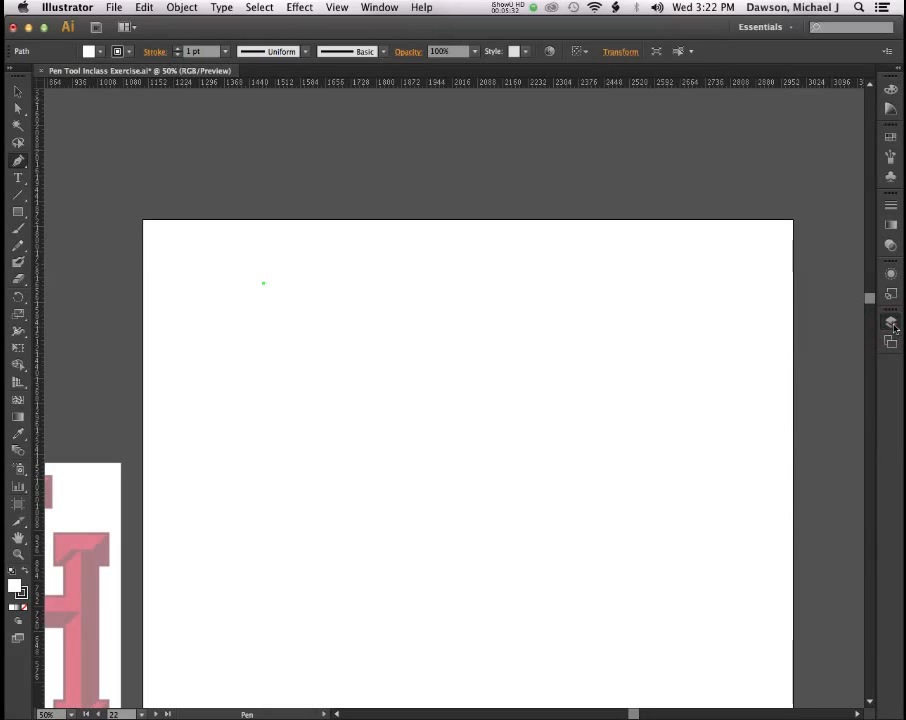
click(891, 323)
click(663, 293)
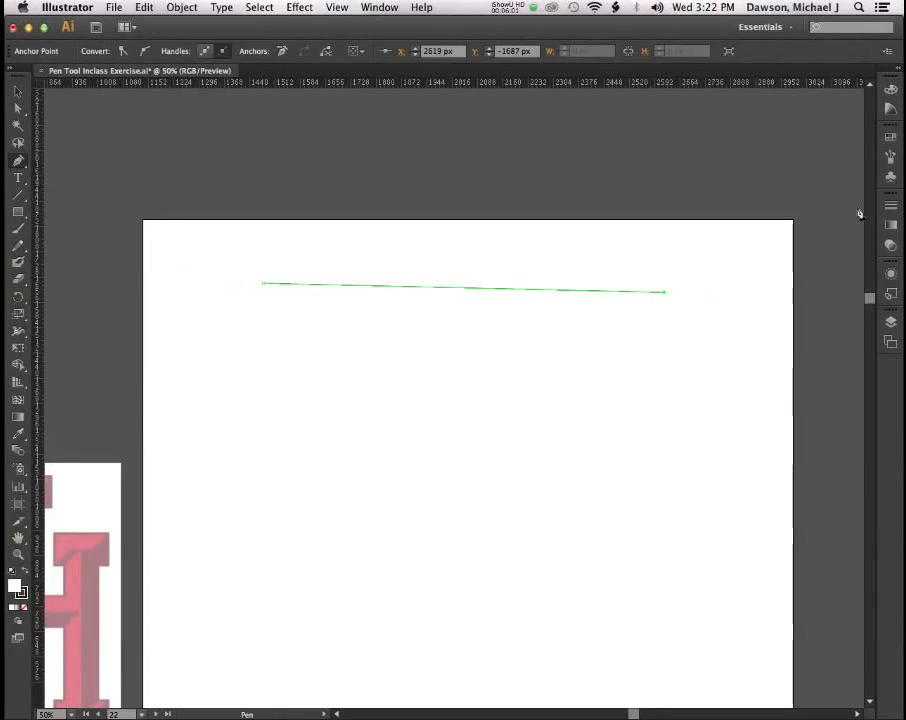
click(890, 205)
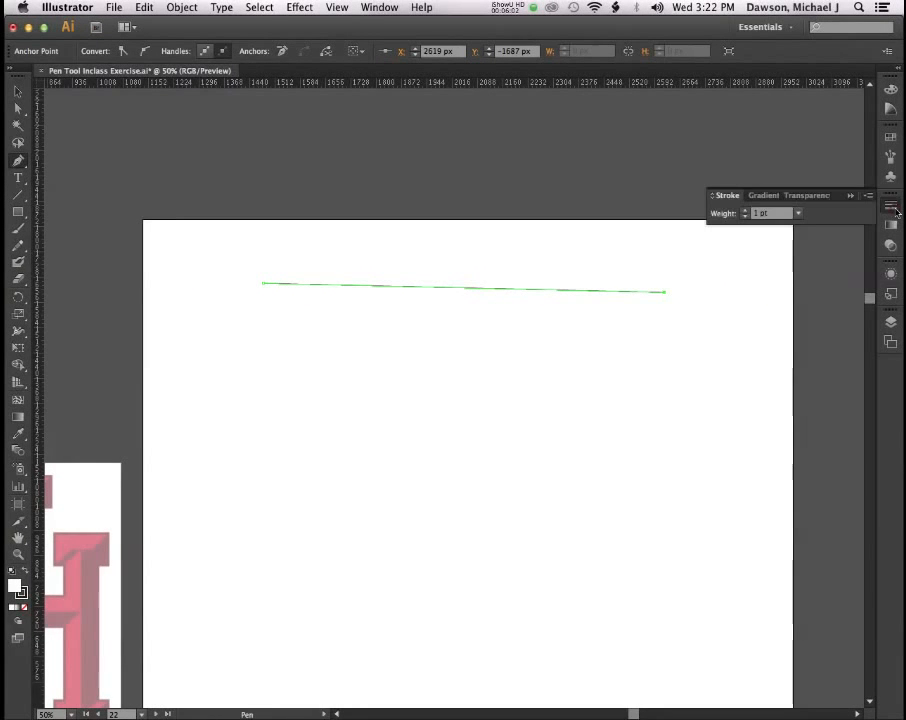
click(890, 205)
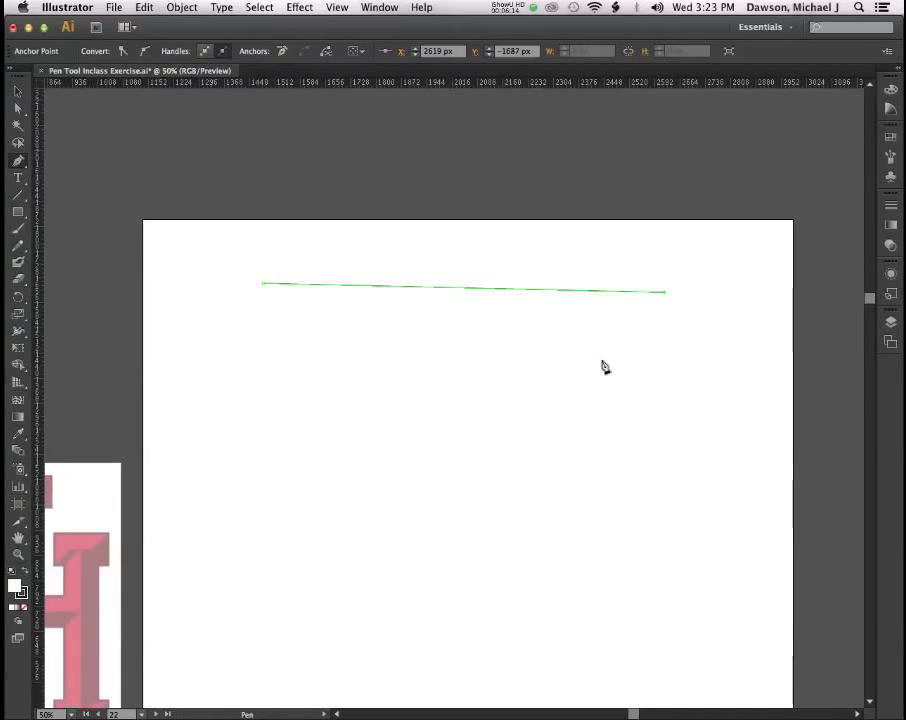
click(674, 552)
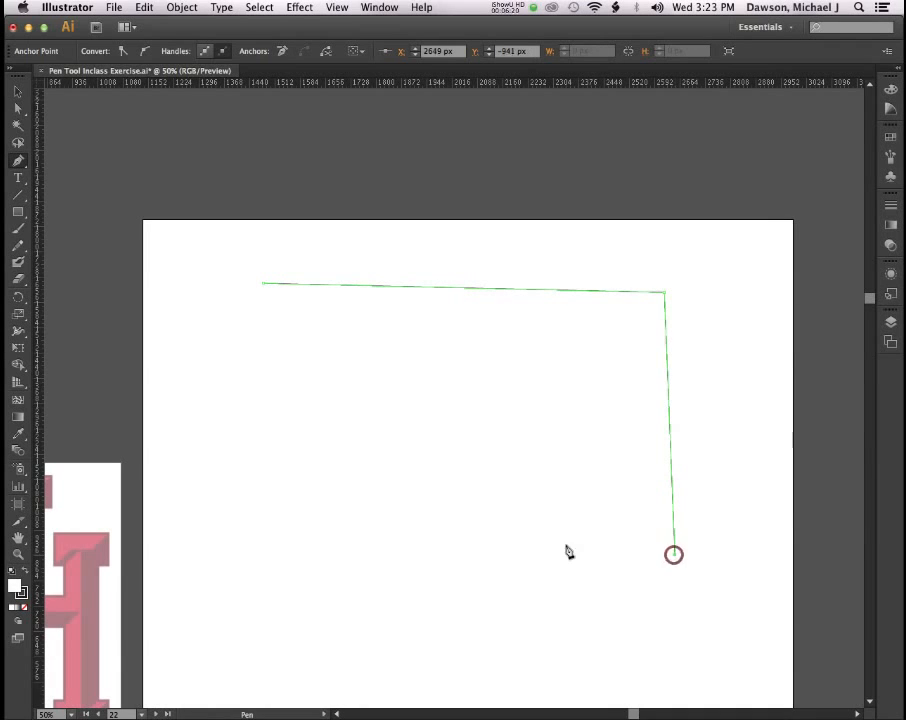
click(279, 558)
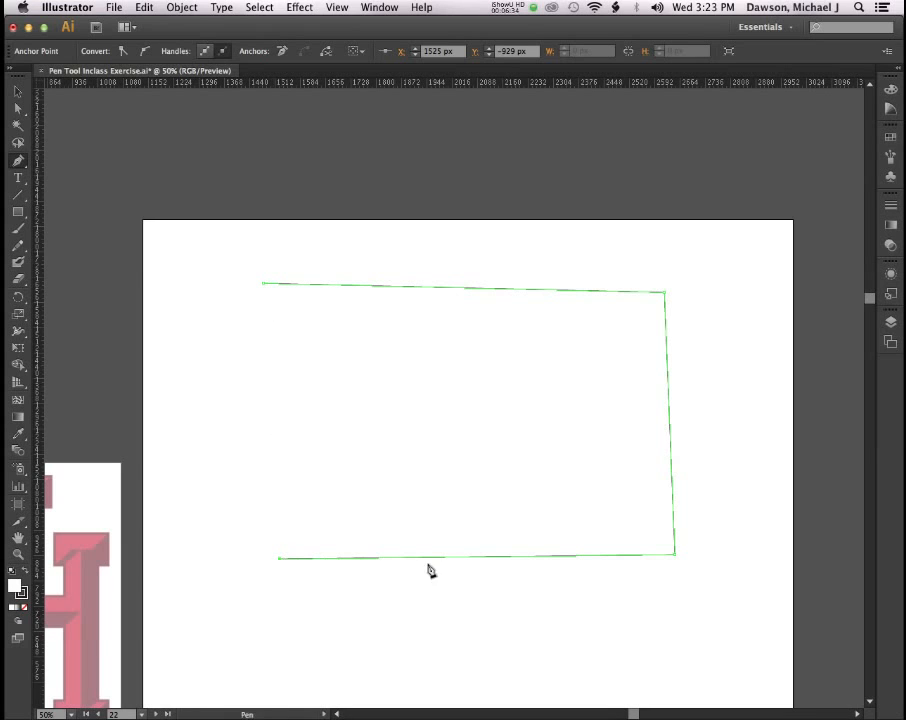
click(264, 287)
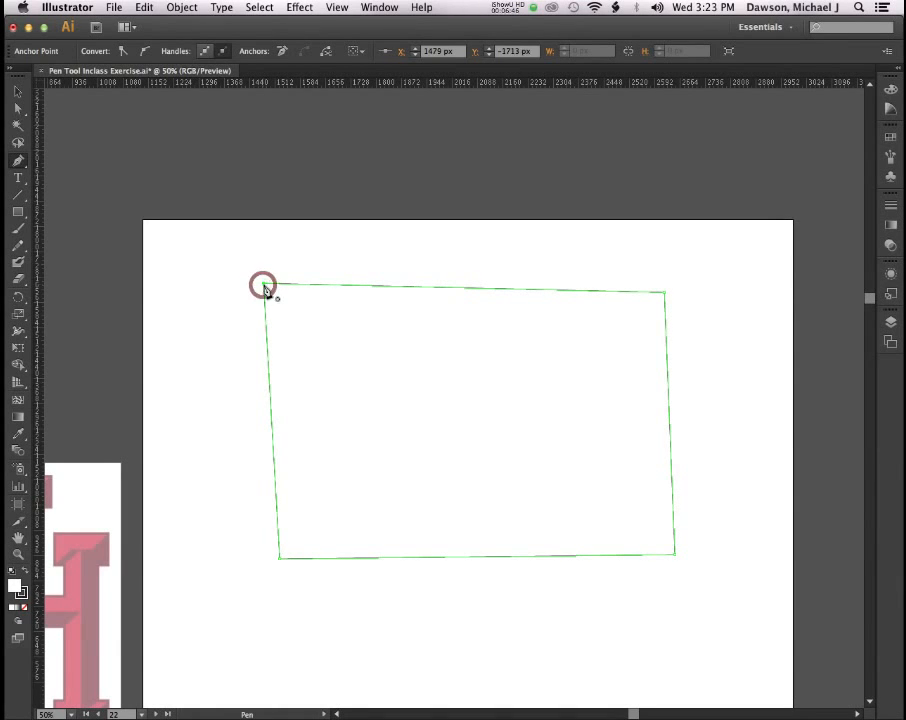
Select the four-sided practice path with the Selection tool and delete it.
scroll(238, 300, right, 2)
scroll(242, 300, left, 8)
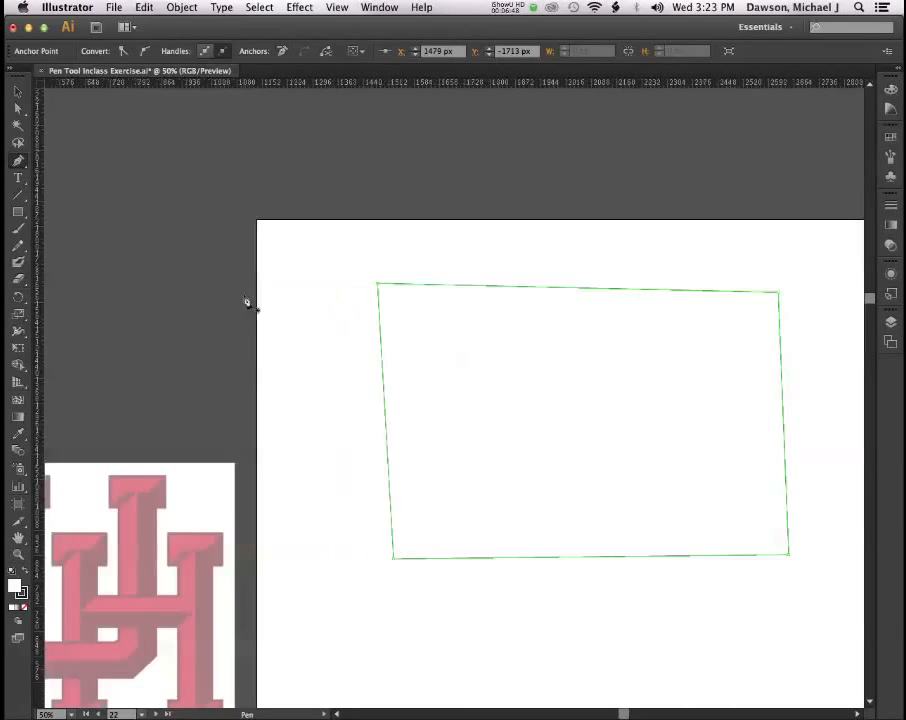
scroll(245, 300, down, 3)
scroll(246, 300, down, 5)
scroll(244, 298, up, 4)
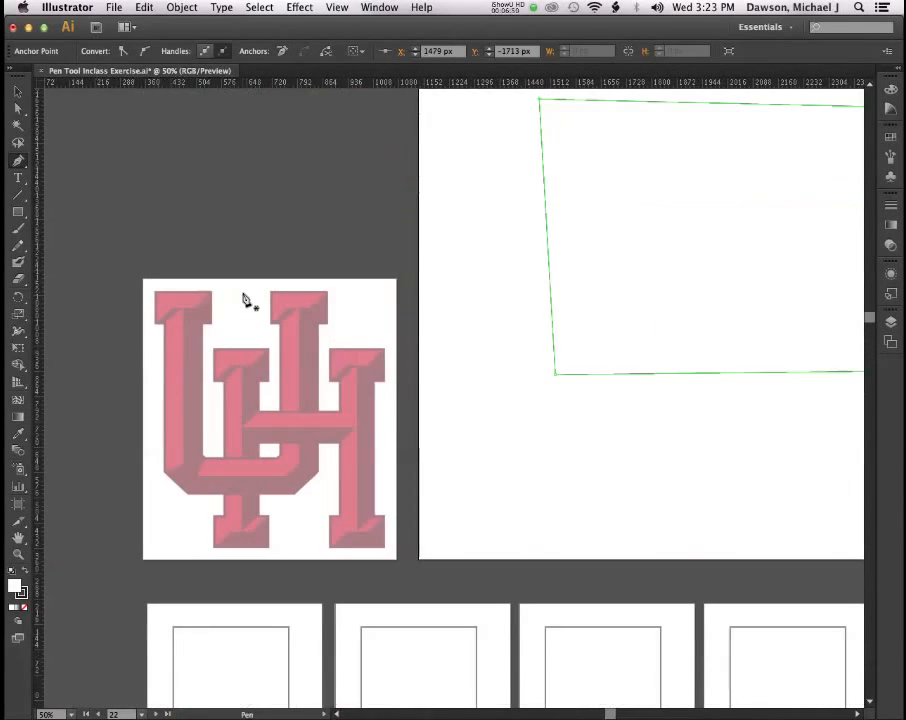
scroll(248, 300, left, 3)
scroll(247, 298, right, 5)
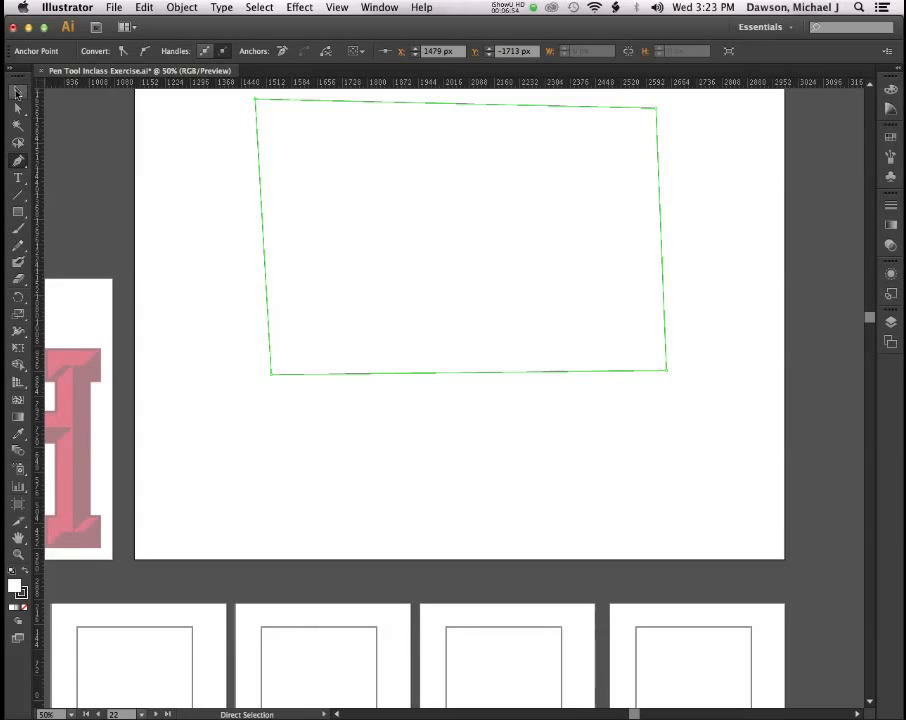
key(v)
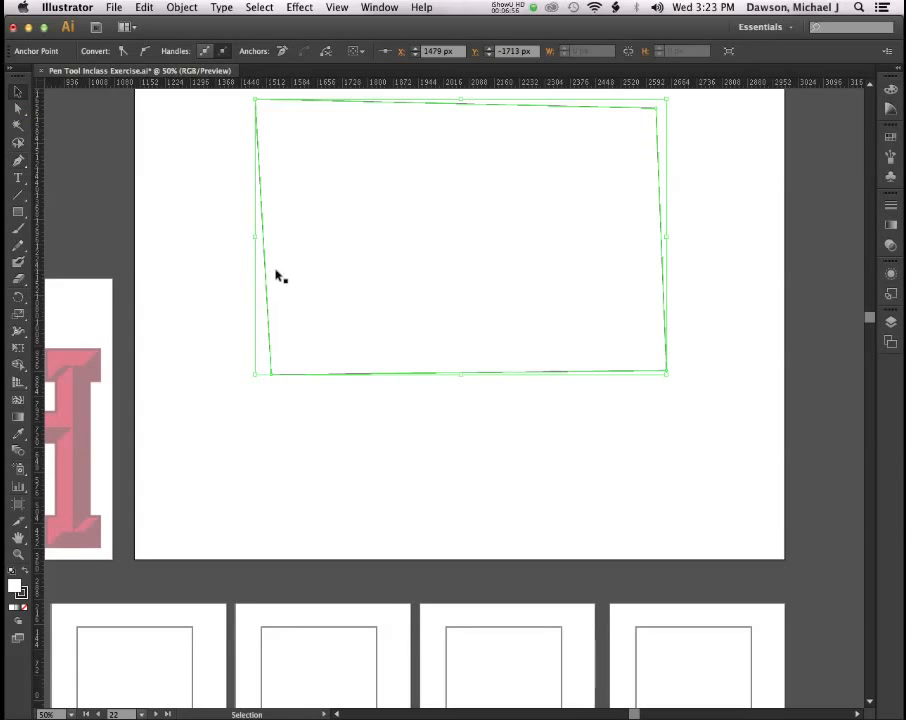
click(266, 296)
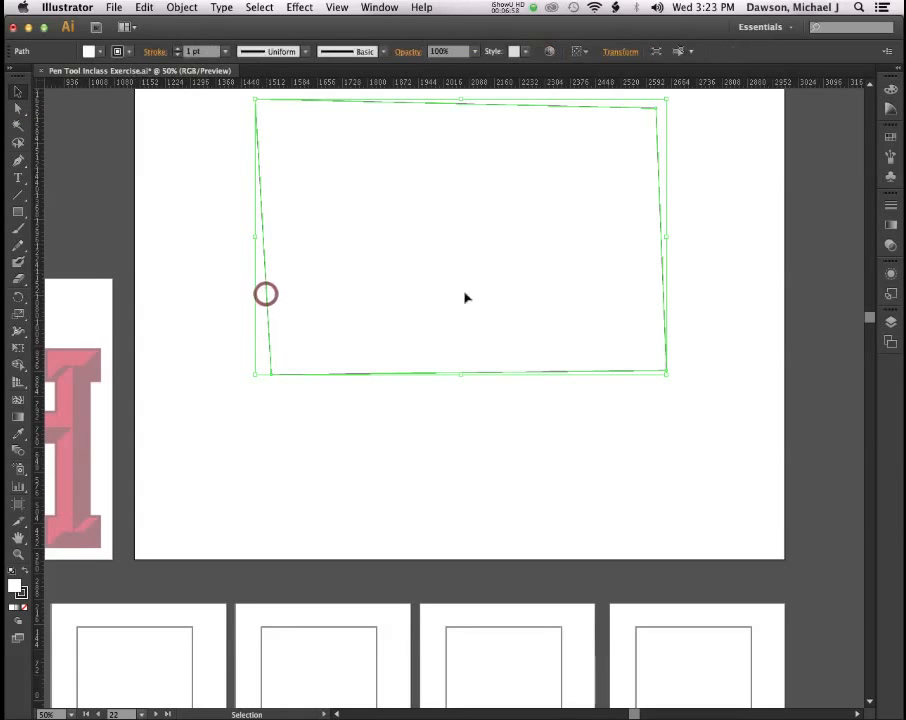
key(Delete)
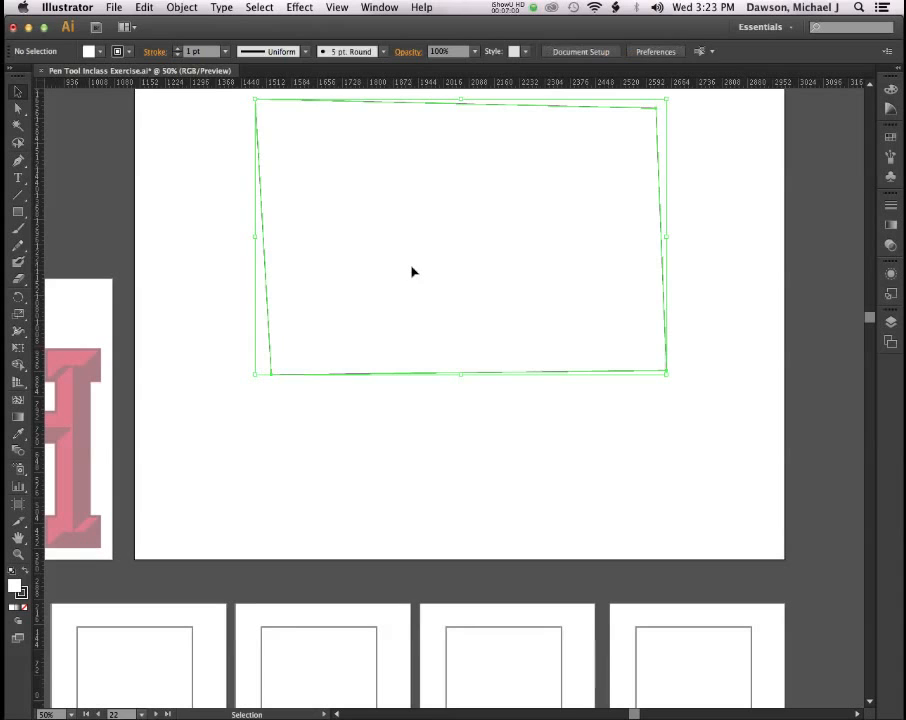
Scroll the canvas over to the UH logo template artboard.
scroll(377, 259, left, 5)
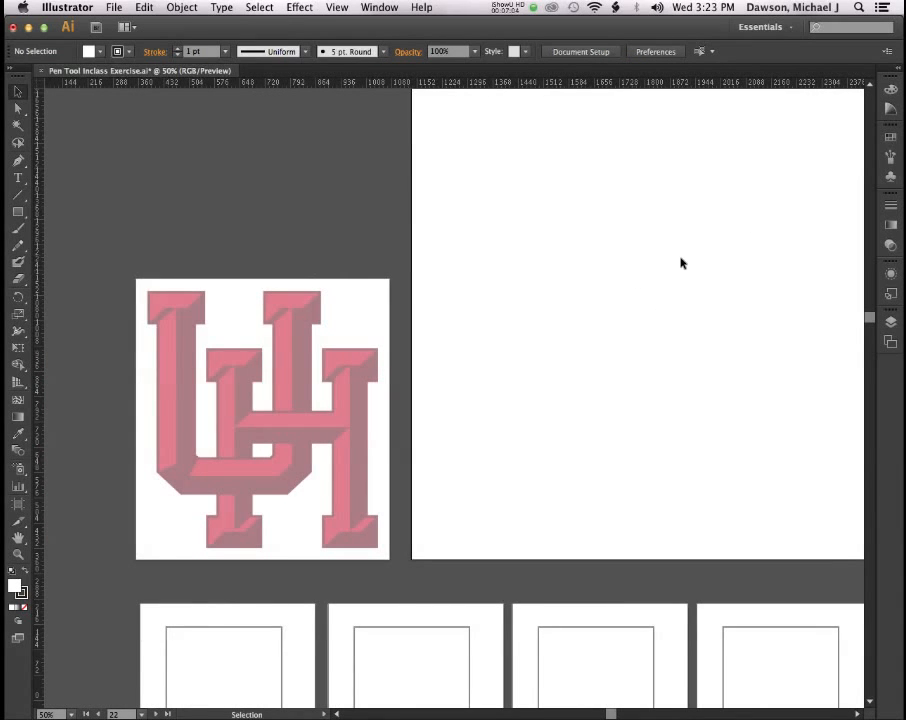
scroll(675, 259, left, 3)
scroll(677, 260, right, 5)
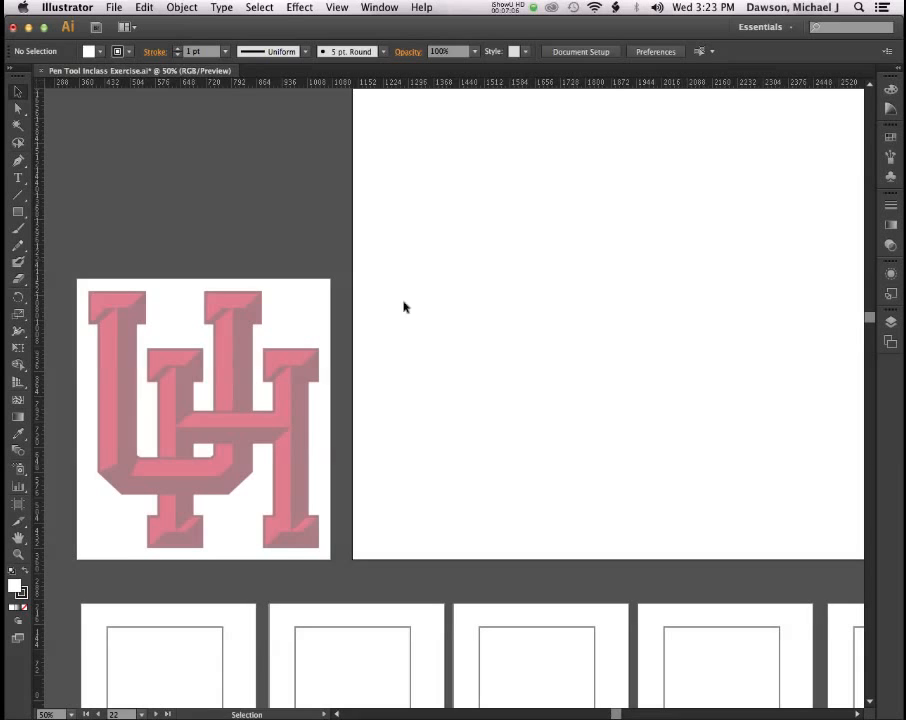
scroll(308, 322, left, 3)
scroll(310, 322, down, 3)
scroll(310, 322, left, 2)
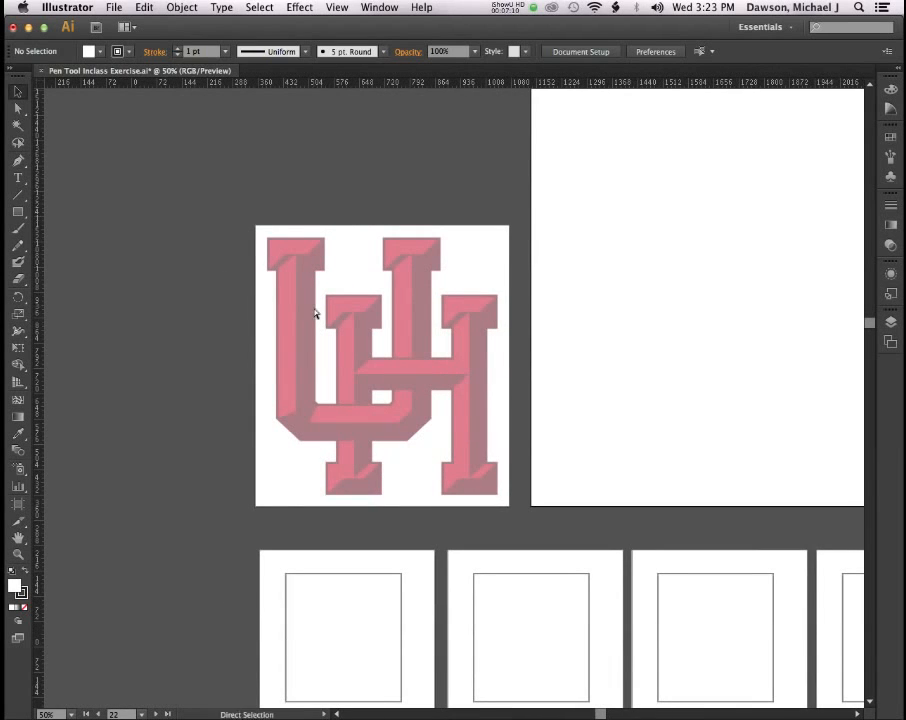
Zoom the UH logo template to 100%, select the Pen tool, and switch to Chrome.
key(super+equal)
key(super+equal)
scroll(313, 314, up, 3)
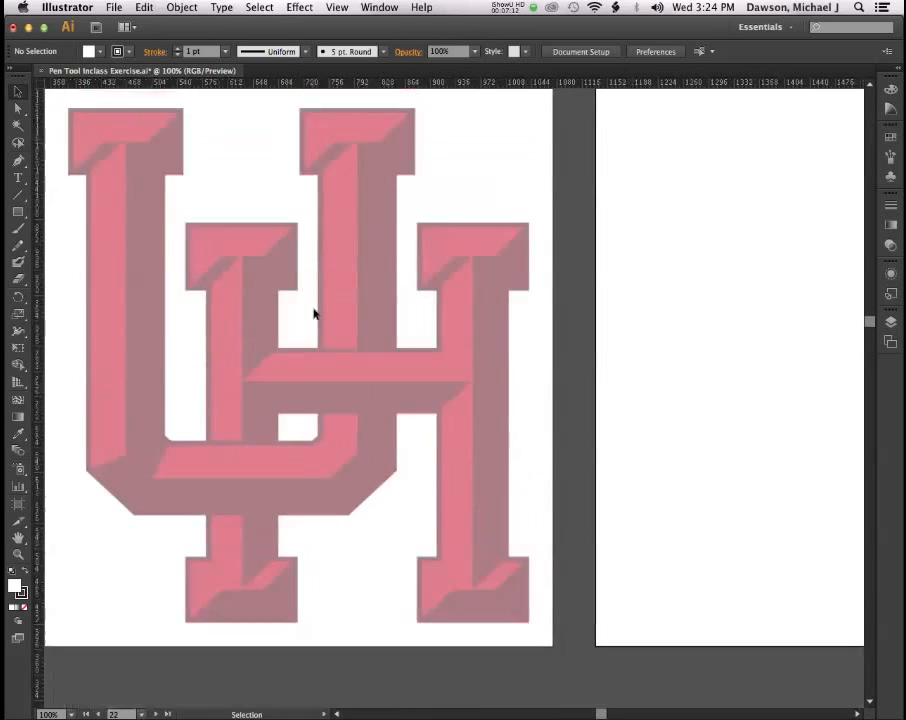
scroll(314, 314, down, 1)
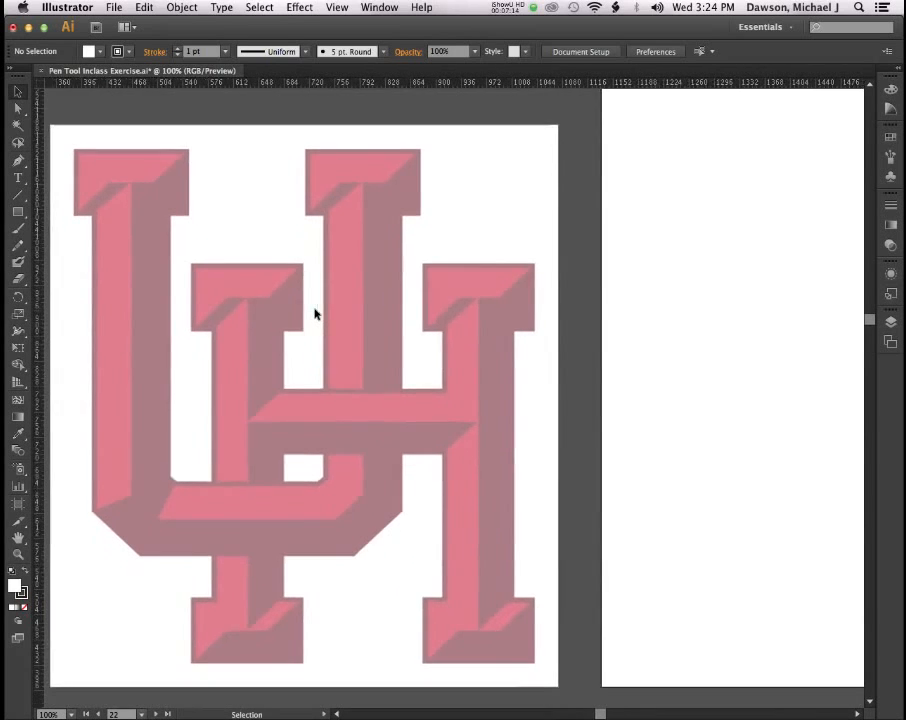
scroll(316, 314, left, 2)
scroll(320, 314, down, 1)
click(18, 160)
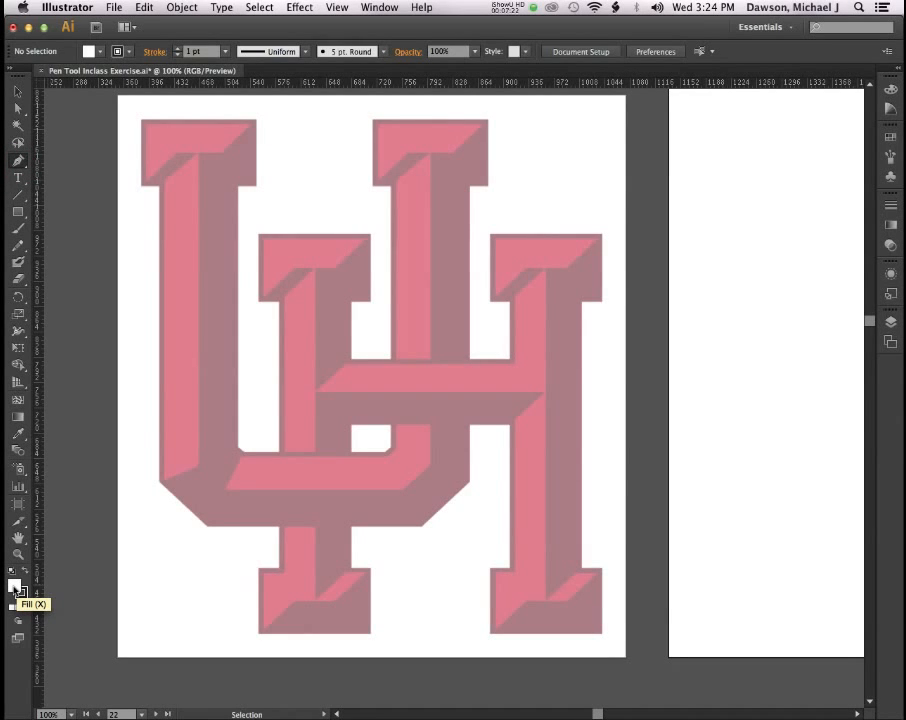
key(super+Tab)
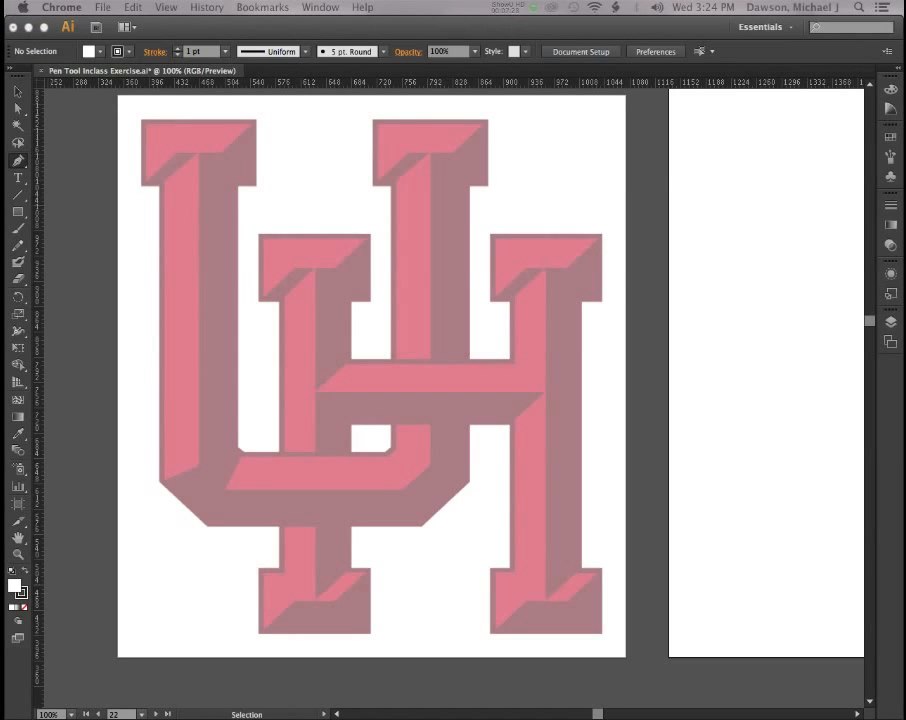
Move the University of Houston tab into its own window and log in with the CougarNet user ID.
drag(26, 211, 488, 37)
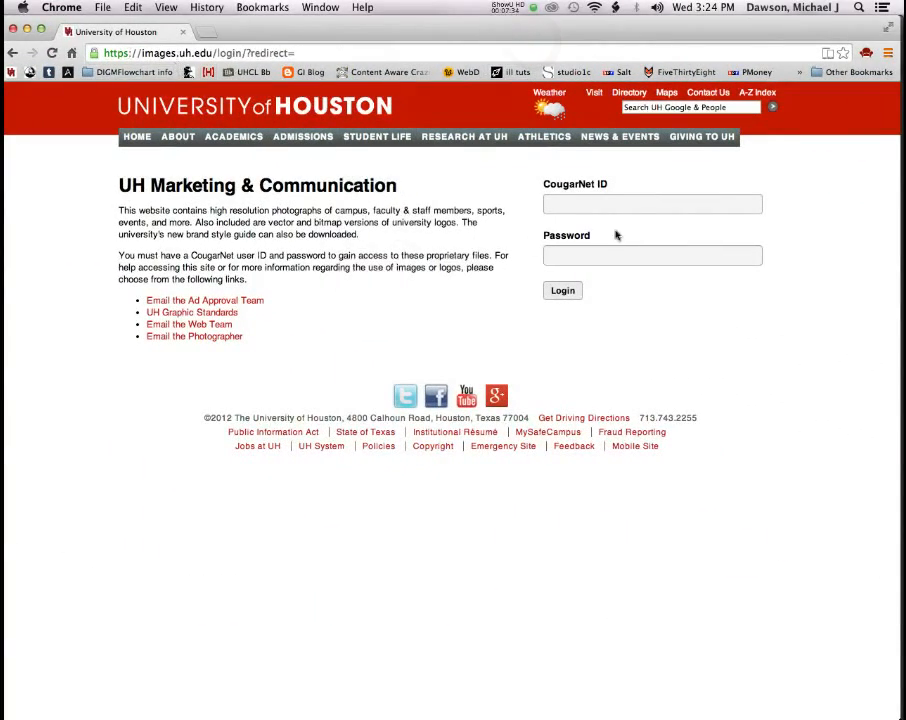
click(599, 205)
key(Tab)
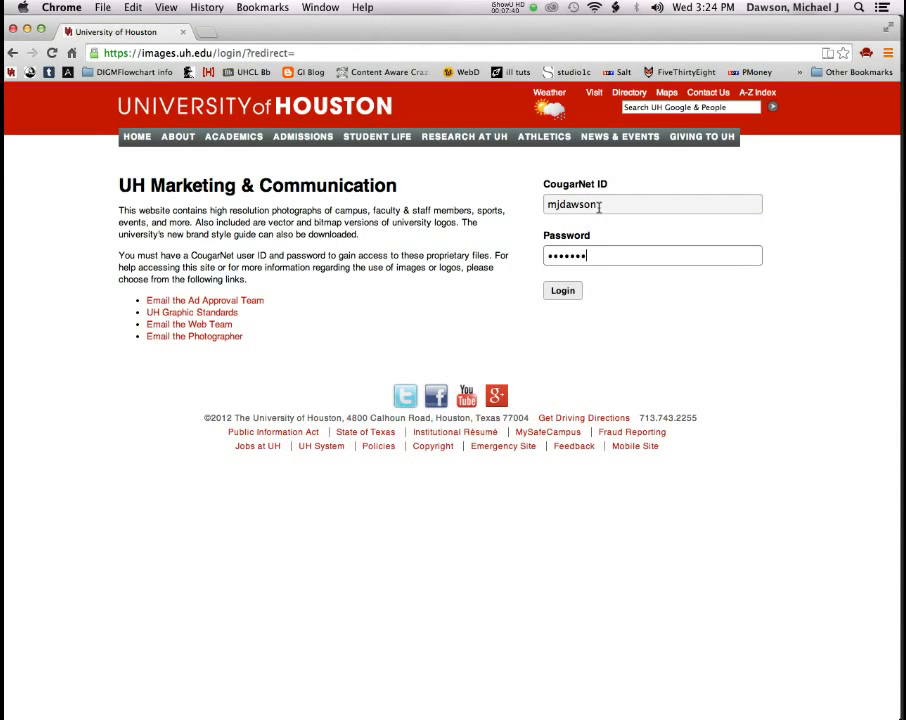
key(Return)
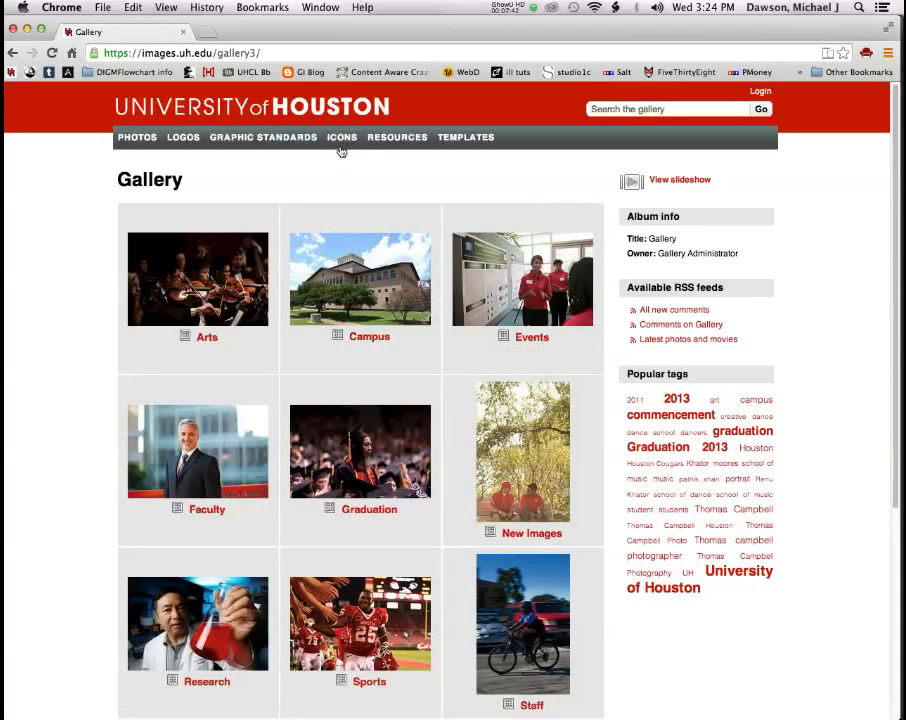
Go to Graphic Standards > Style Guidelines > Color, select RED's R:200 G:16 B:46, and minimise Chrome.
click(287, 142)
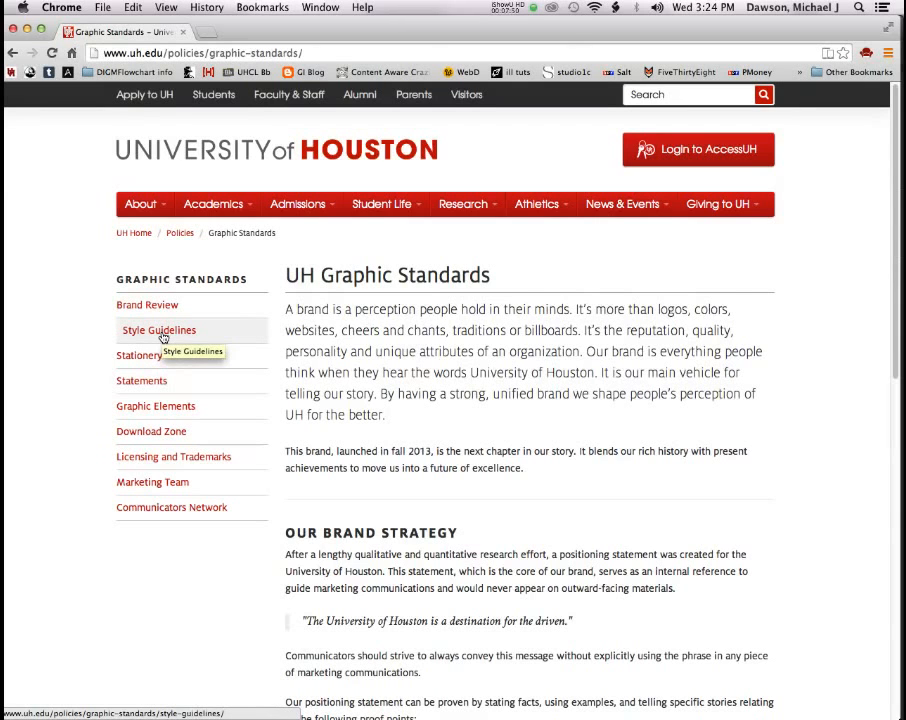
click(163, 336)
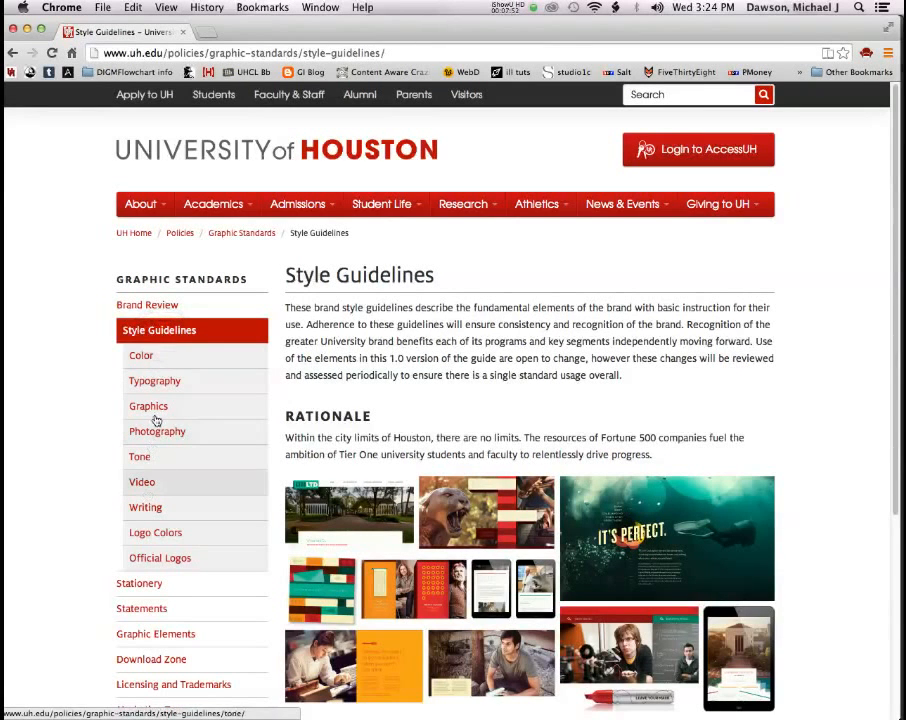
click(143, 358)
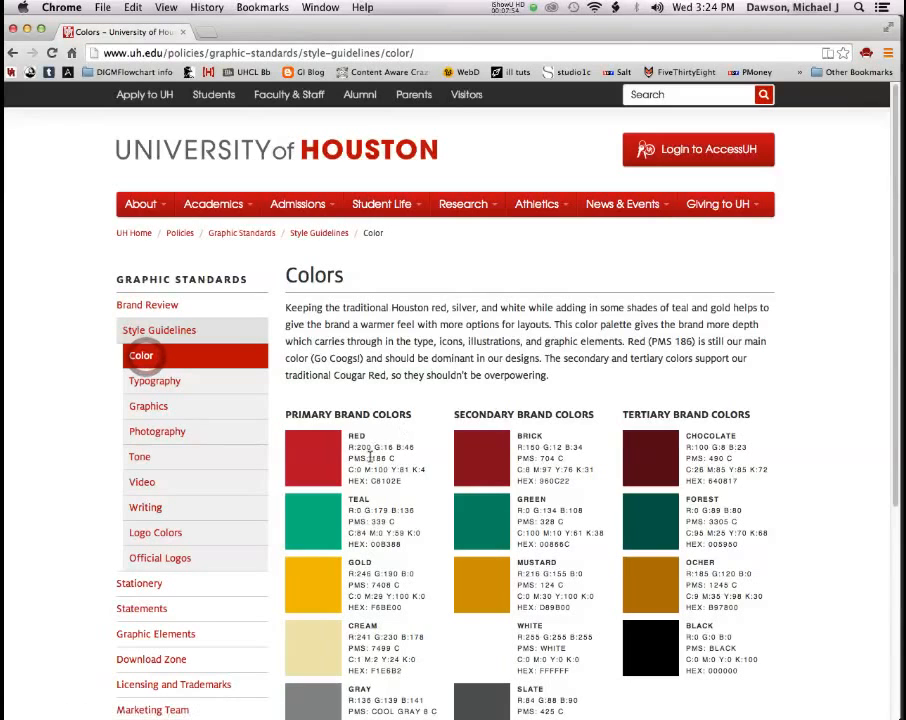
drag(349, 447, 425, 449)
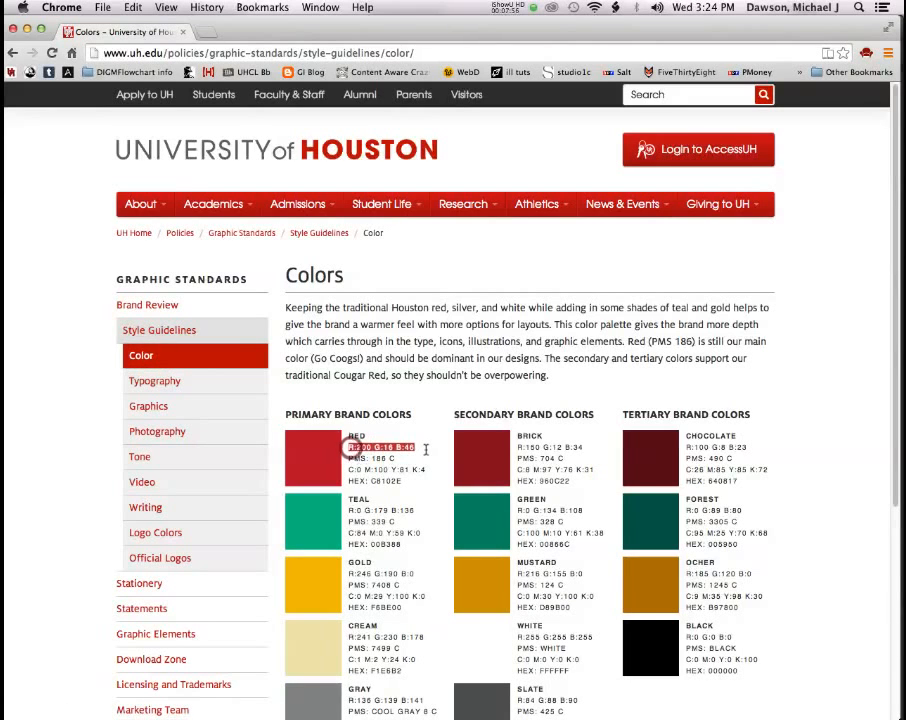
double_click(516, 30)
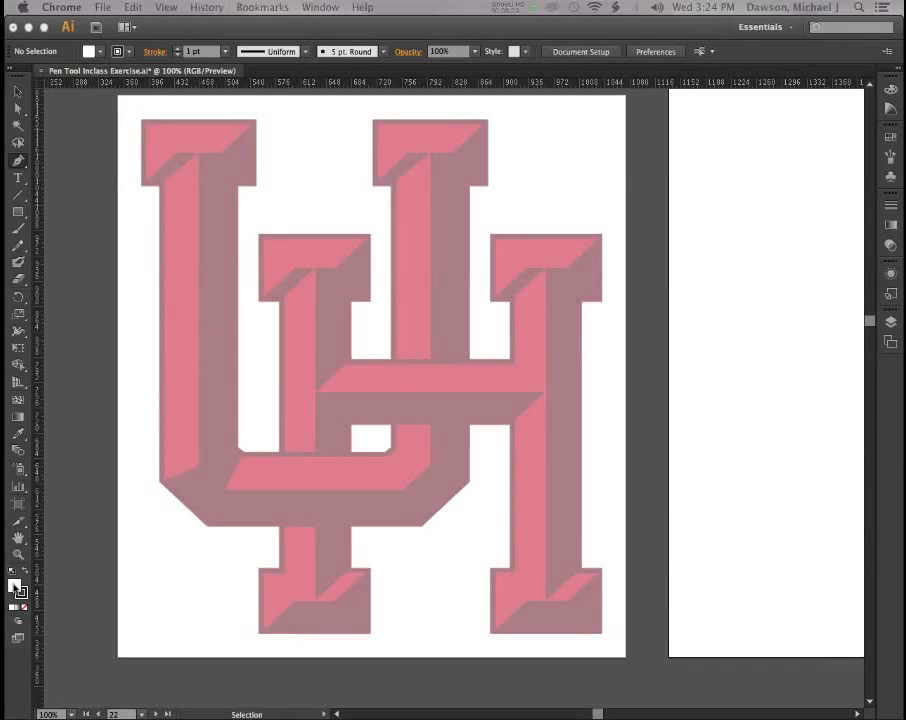
Bring the Illustrator exercise document back to the front.
click(14, 587)
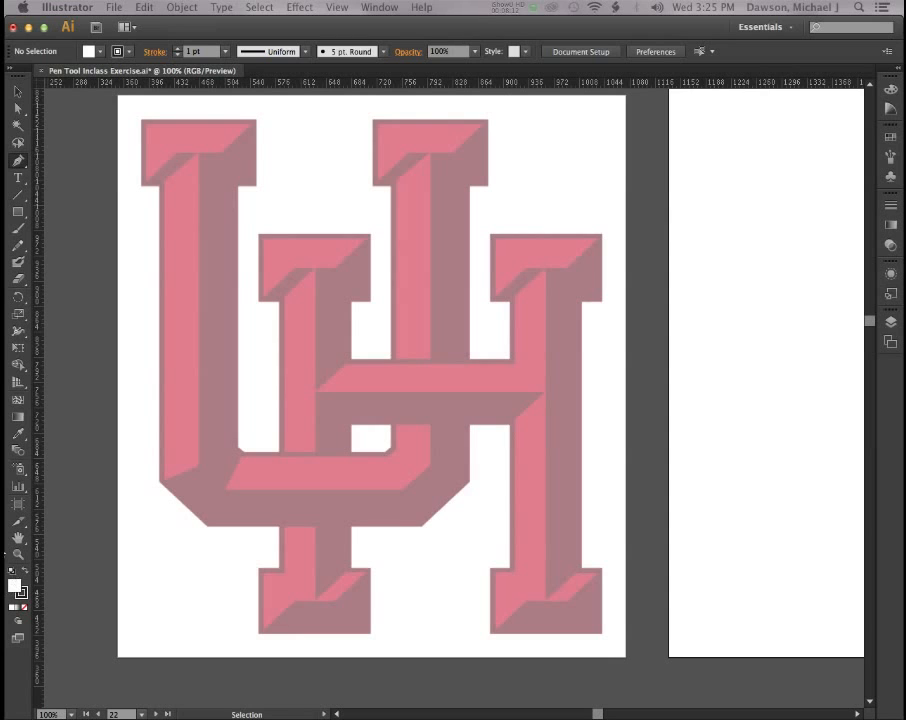
In the Fill Color Picker, enter R 200, G 16, B 46 for UH red (C8102E).
double_click(14, 585)
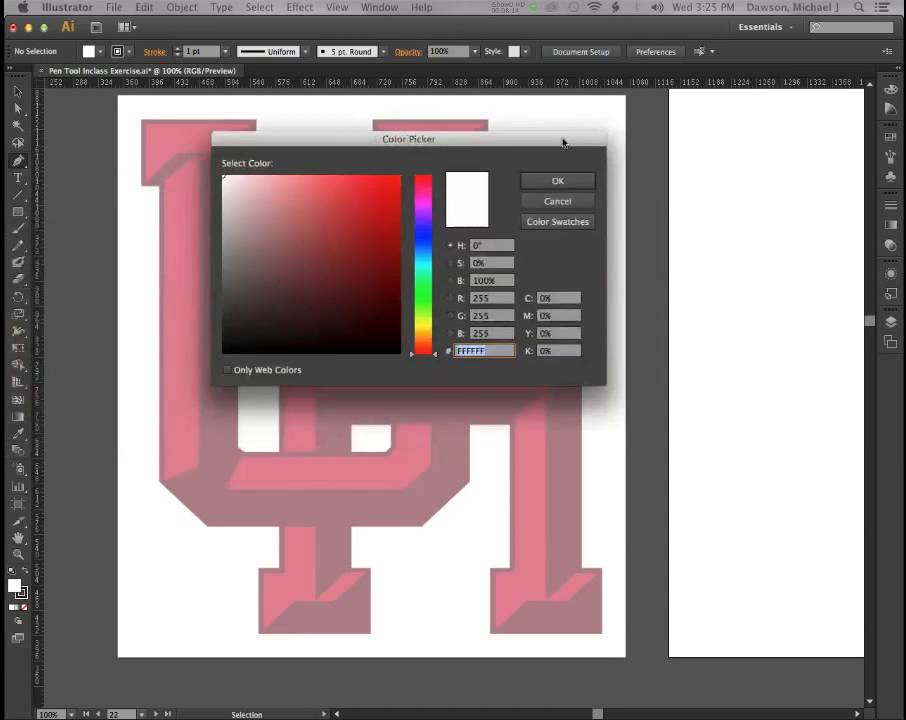
click(518, 296)
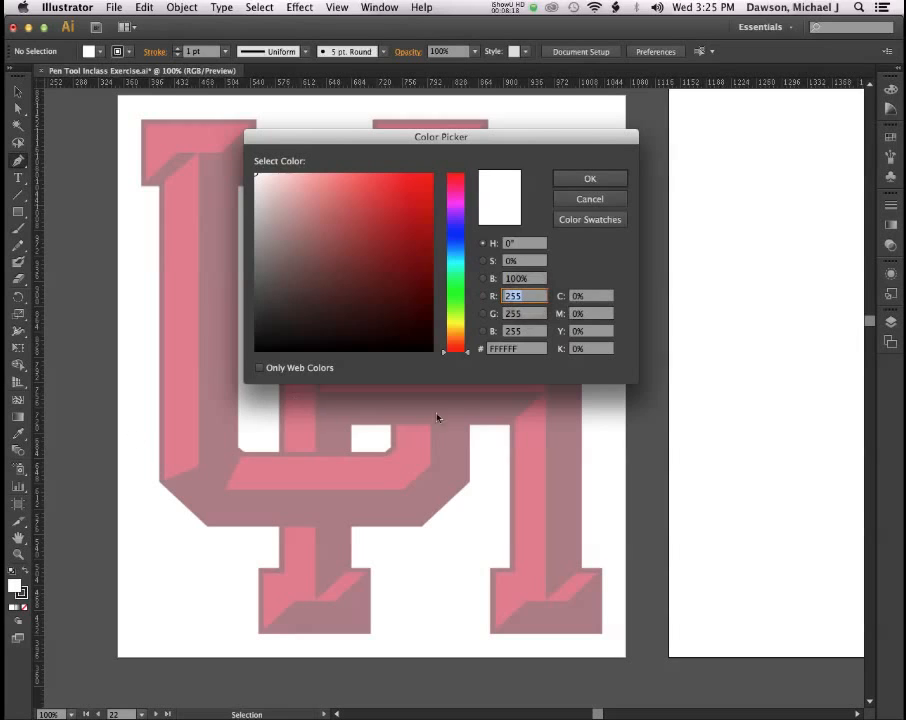
text(200)
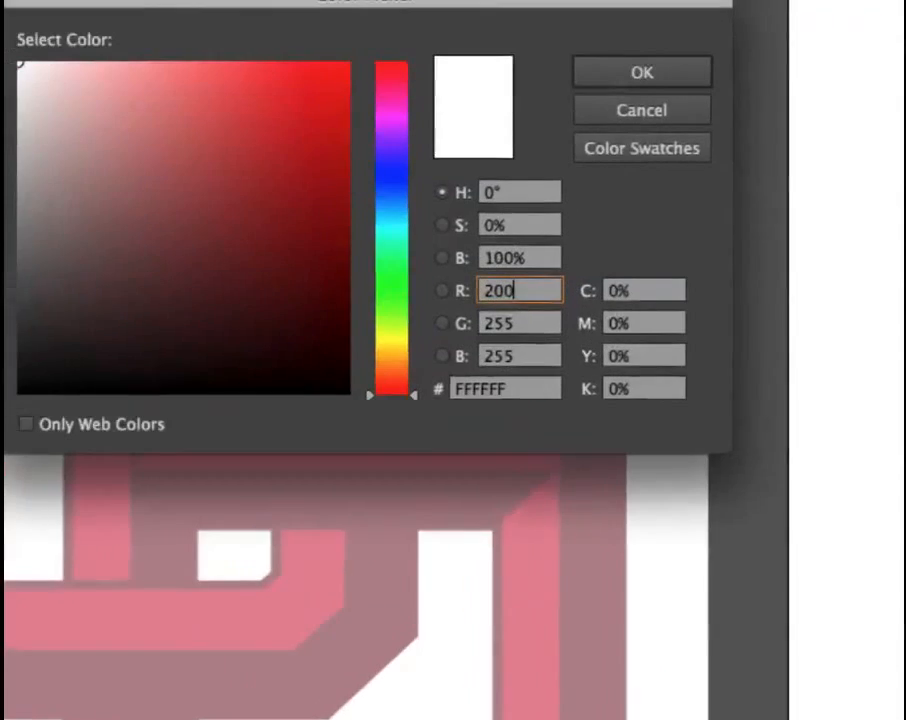
key(super+a)
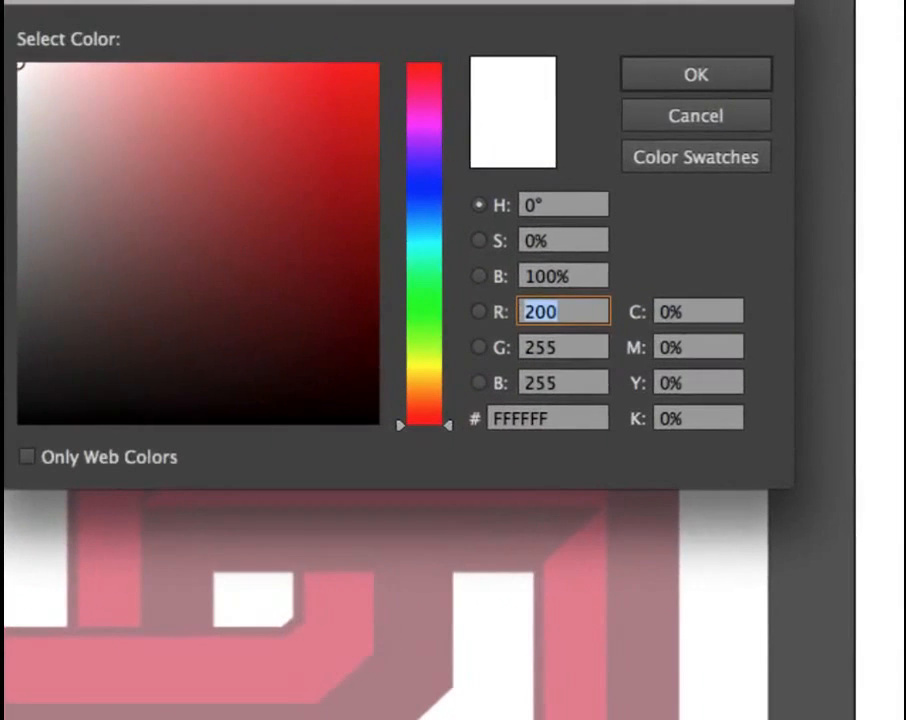
click(556, 311)
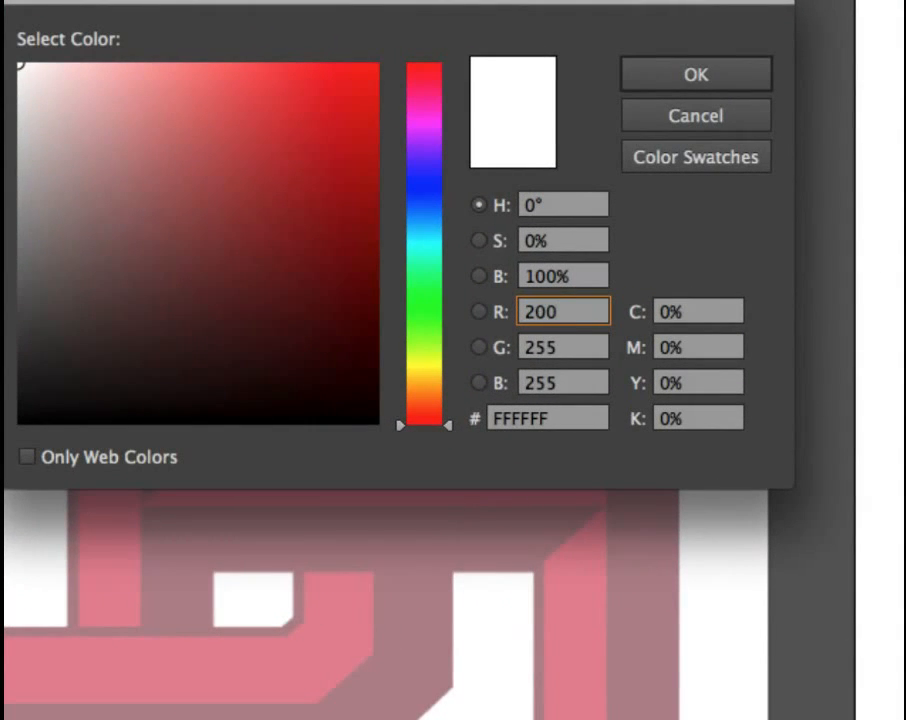
key(Tab)
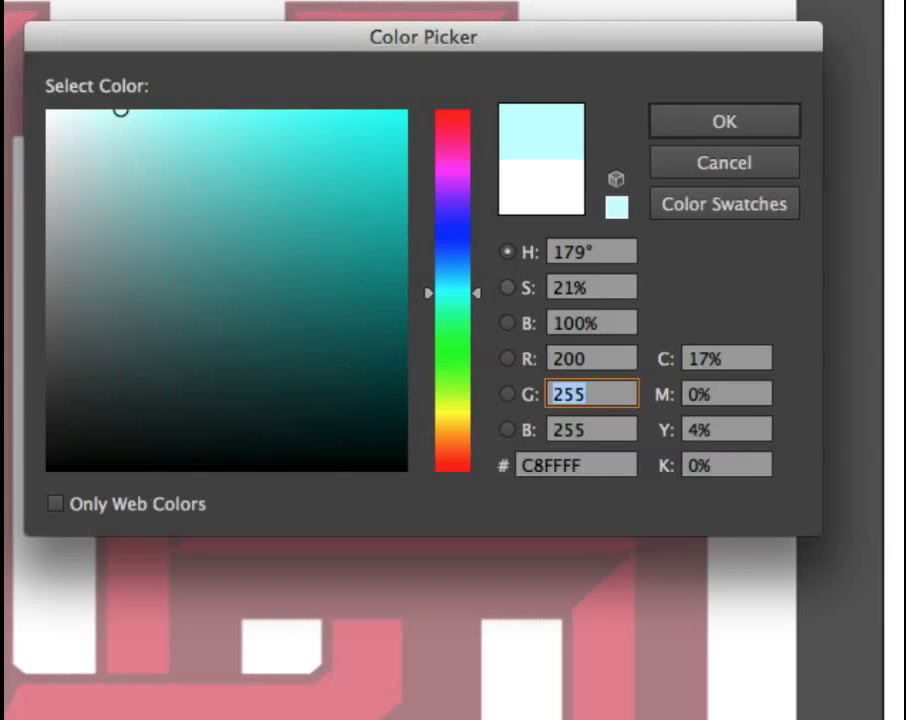
text(16)
key(Tab)
text(46)
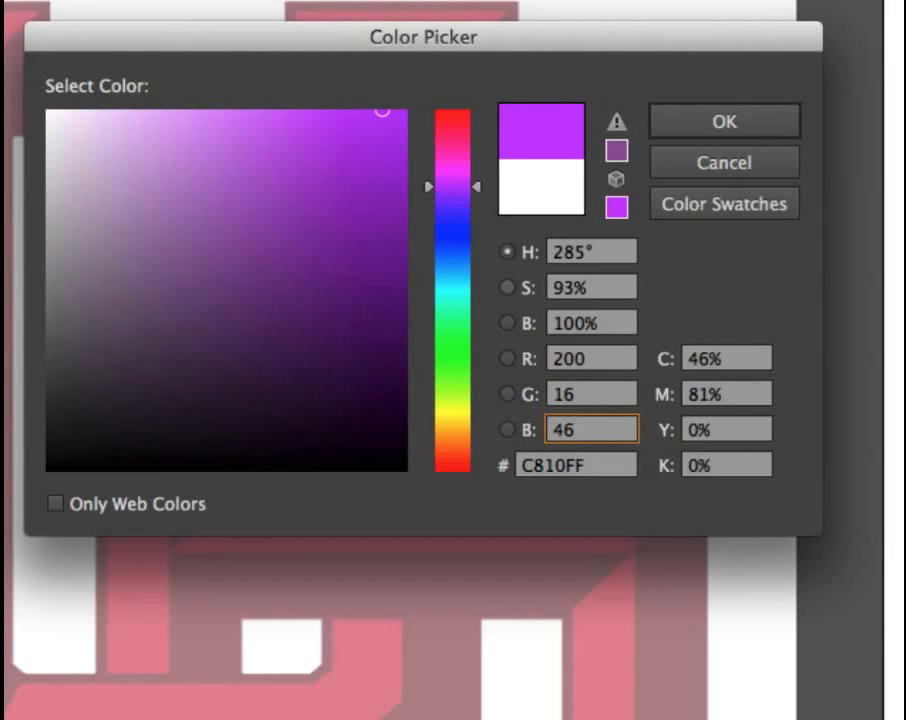
key(Tab)
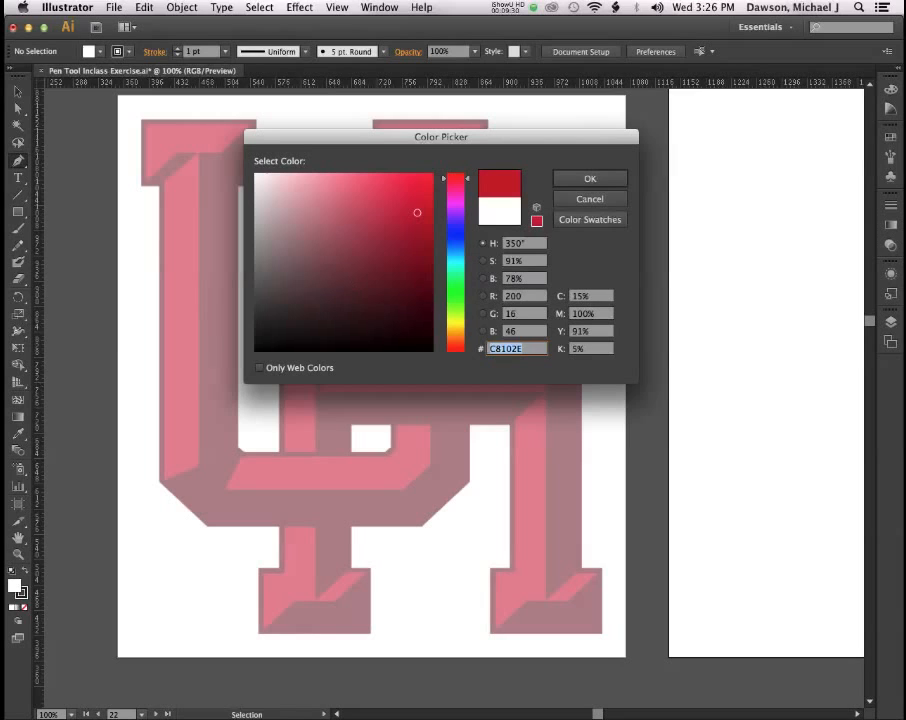
key(super+Tab)
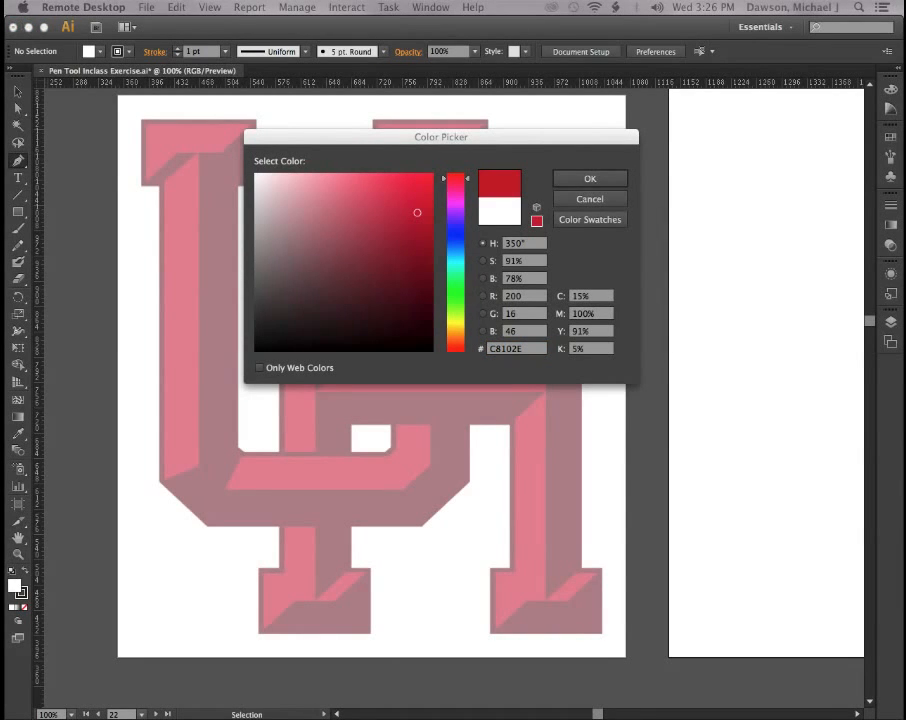
key(super+Tab)
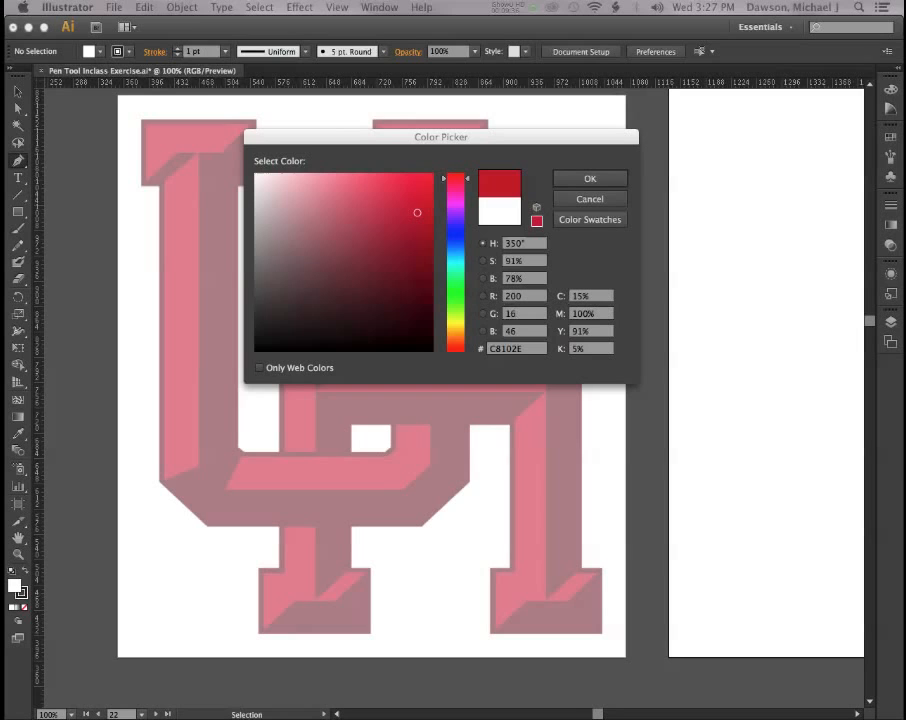
Apply UH red C8102E as the fill colour and zoom in to 150%.
click(578, 182)
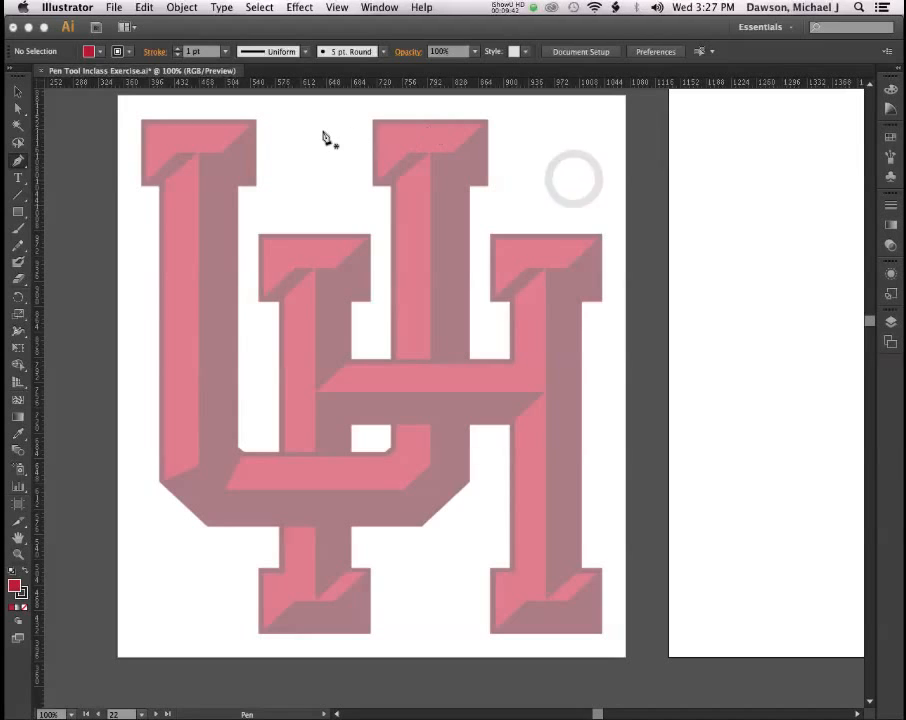
key(v)
key(super+equal)
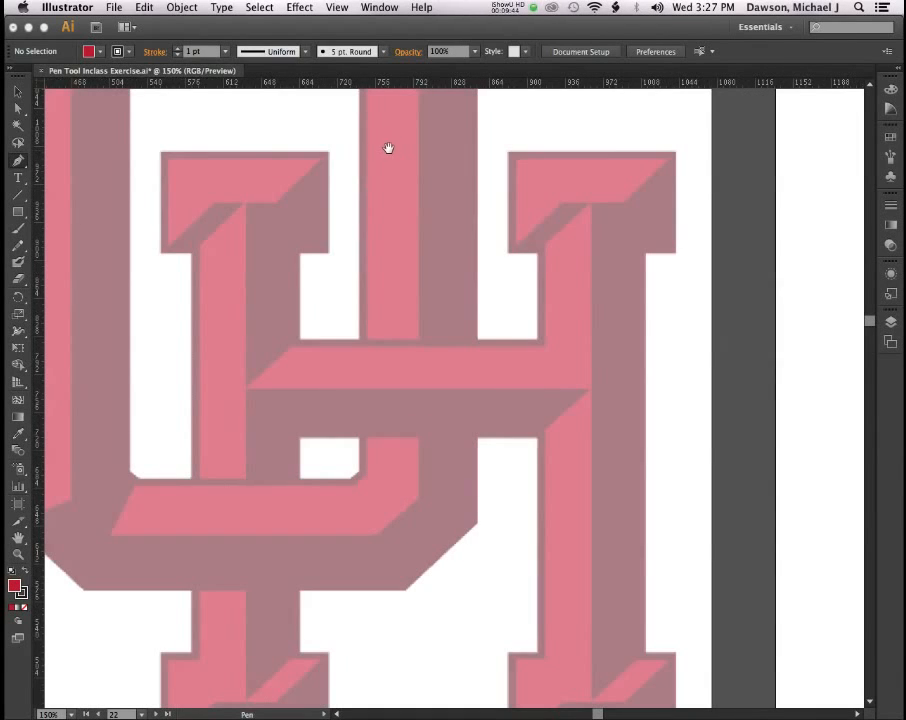
With the Pen tool active, pan the view to the upper part of the U.
key(p)
key(space)
drag(344, 136, 508, 356)
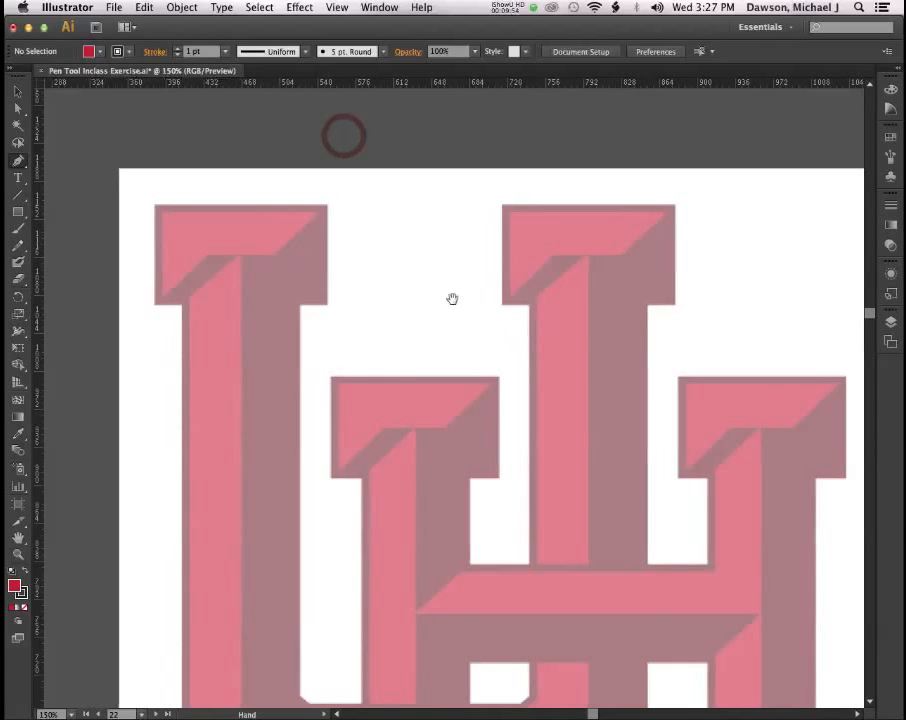
drag(402, 271, 500, 253)
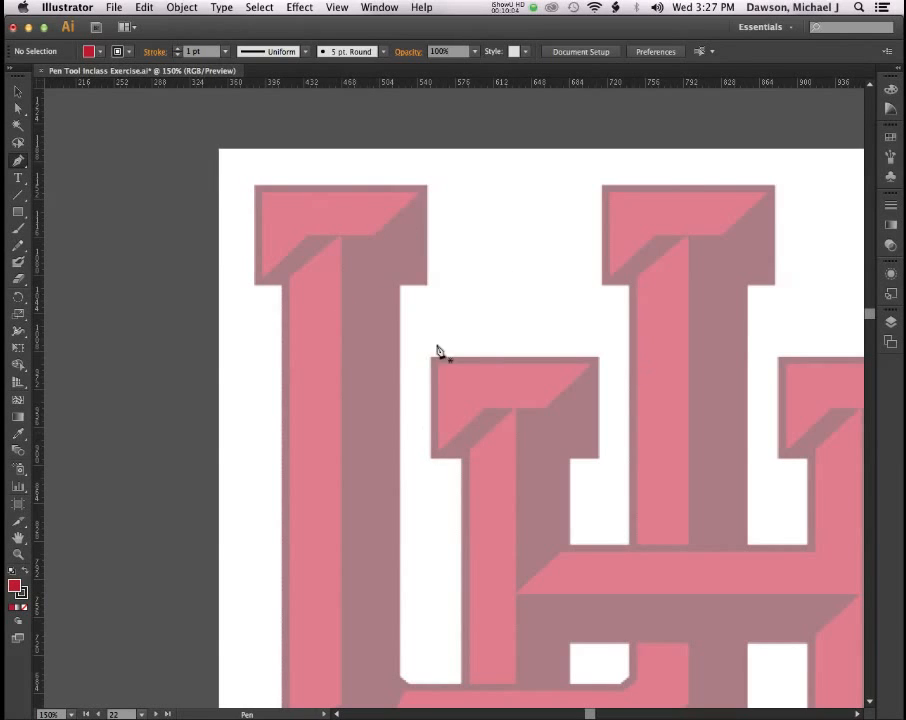
Expand the Layers panel from the dock and select the UH logo layer.
click(890, 322)
click(808, 362)
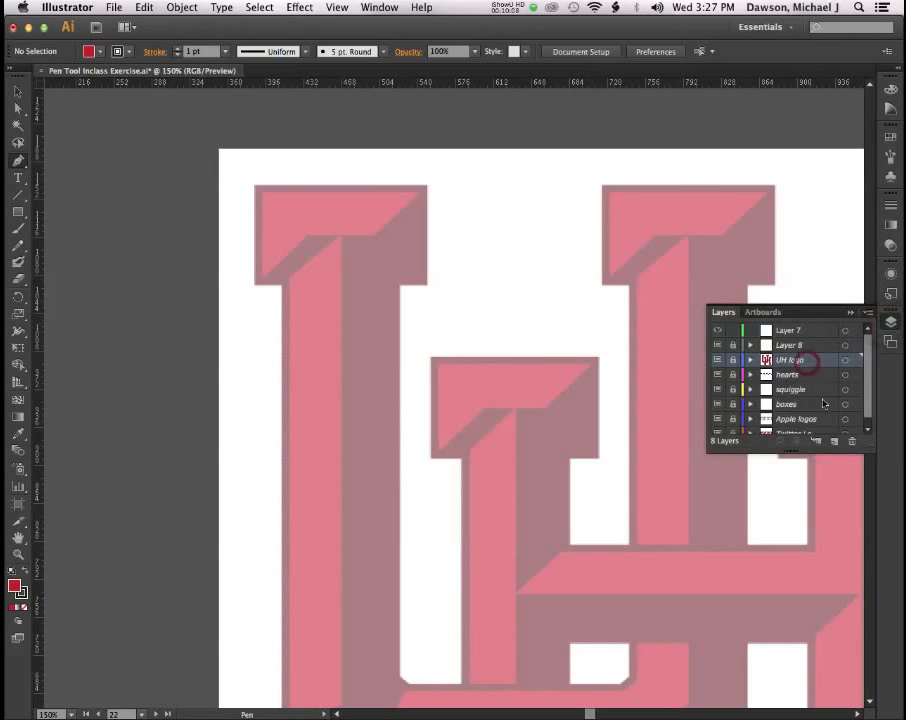
click(868, 427)
drag(868, 427, 868, 400)
click(886, 322)
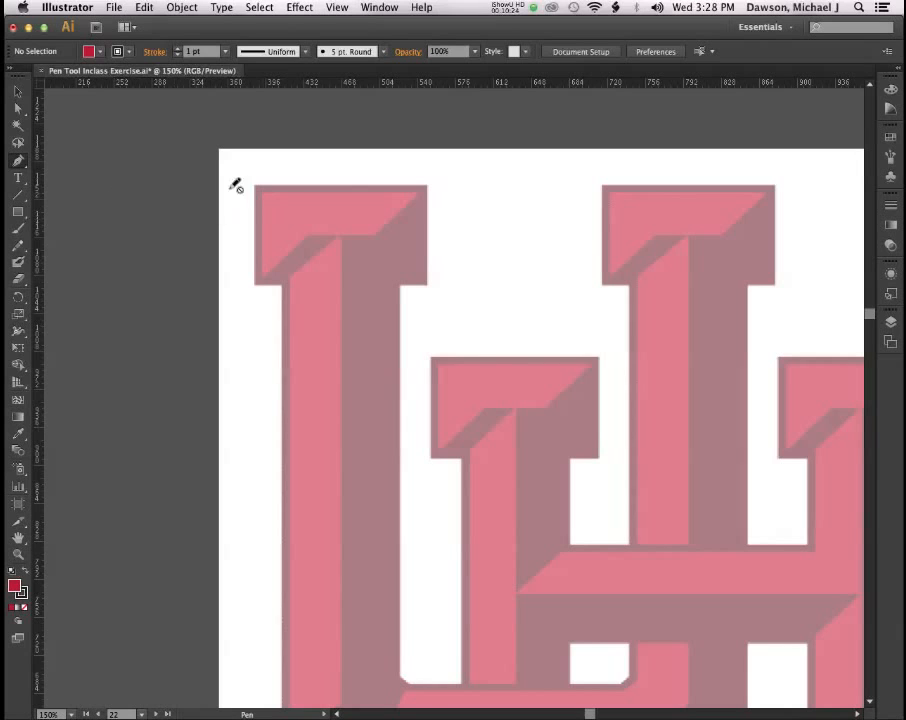
Target Layer 7 as the layer for new drawing.
click(890, 322)
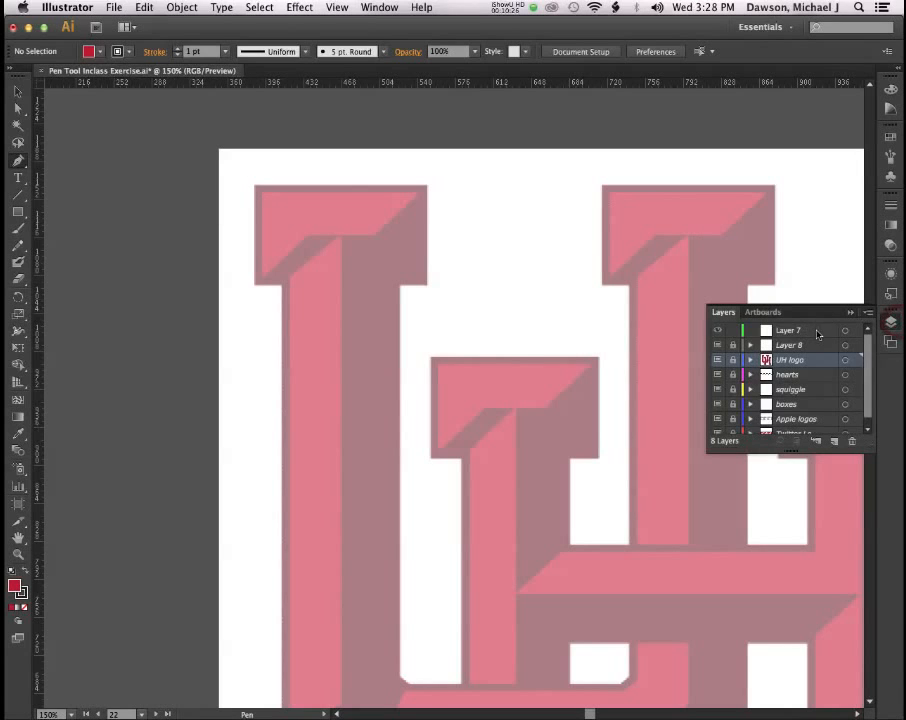
click(815, 330)
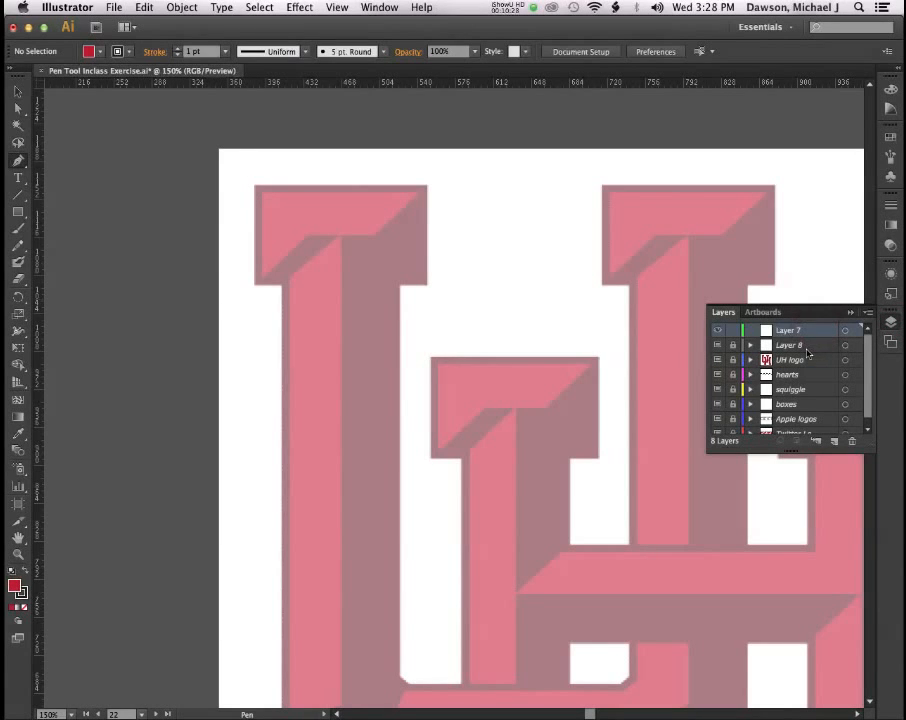
click(892, 323)
Enlarge the Layers panel to show all eight layers, then collapse it.
click(892, 323)
drag(872, 448, 872, 538)
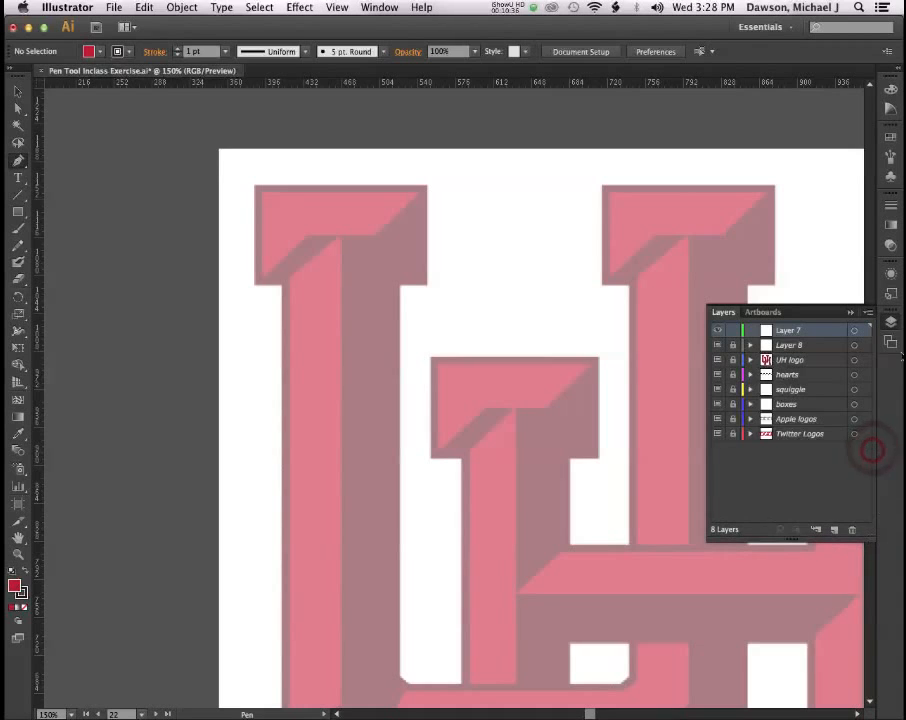
click(891, 326)
click(891, 326)
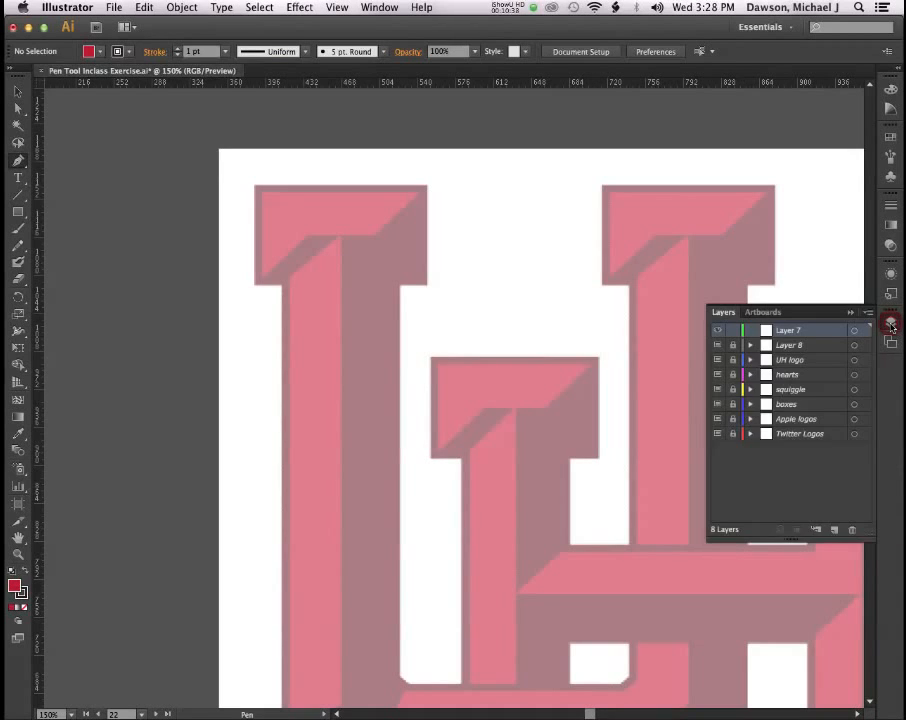
click(891, 326)
click(891, 326)
click(891, 326)
click(891, 326)
click(891, 326)
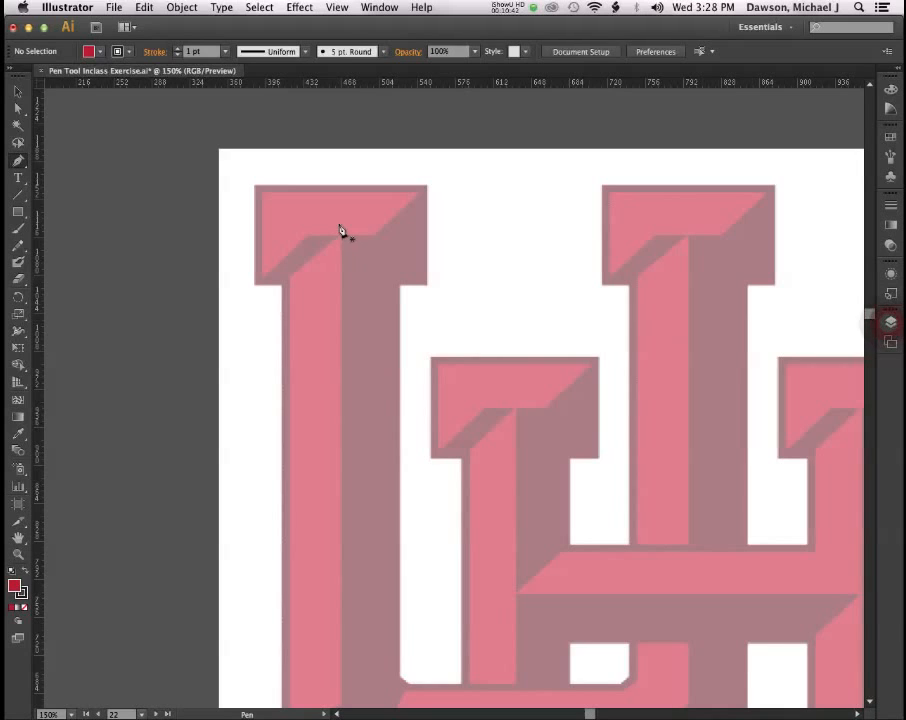
Place the first anchor at the U's top-left serif corner, undoing a premature top-right anchor.
click(257, 189)
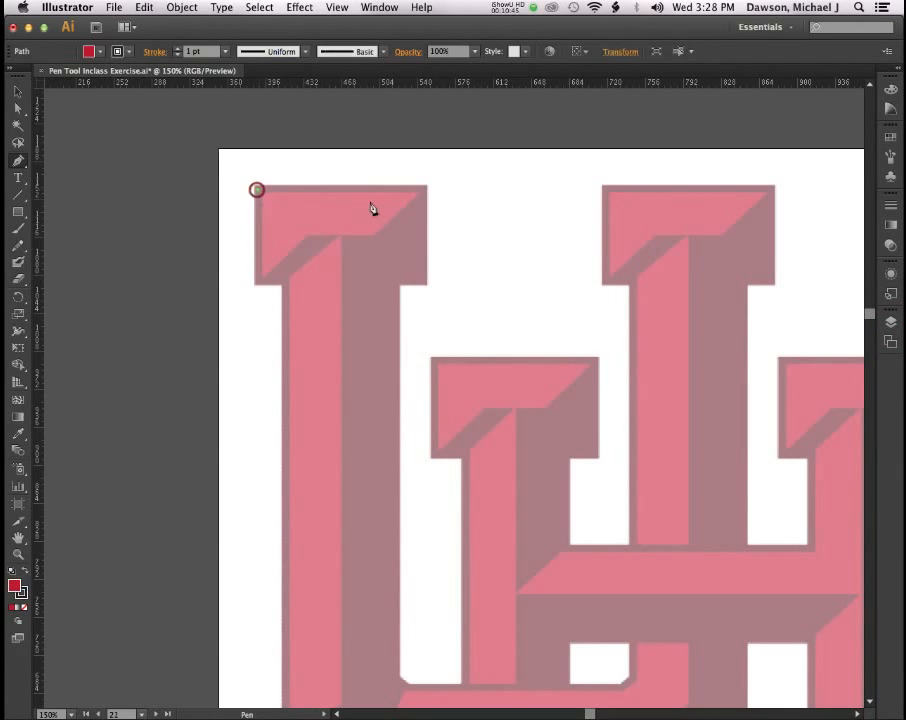
click(423, 190)
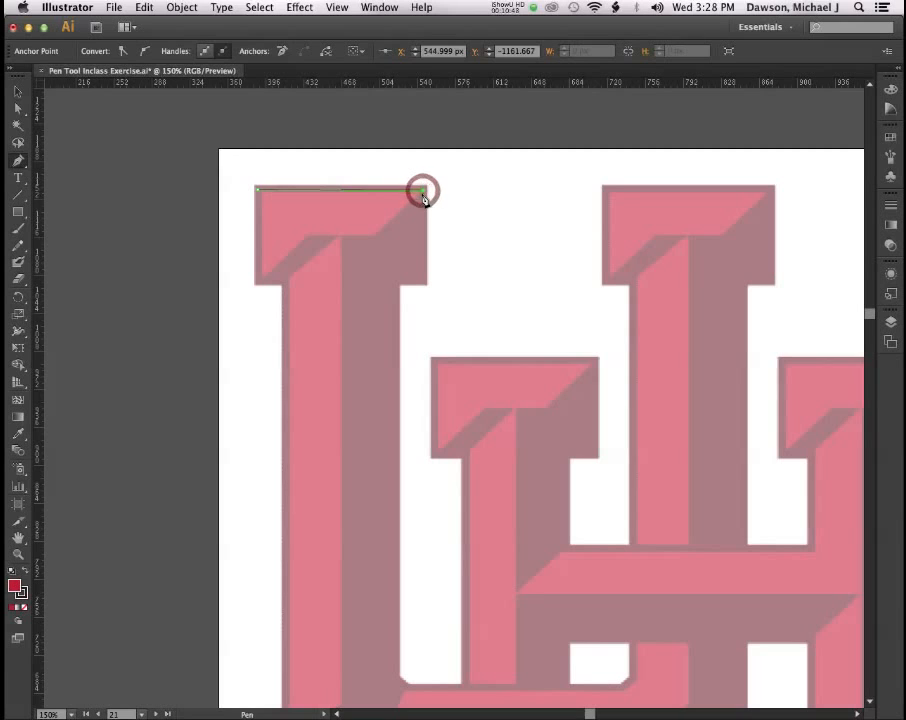
key(ctrl+z)
key(ctrl+z)
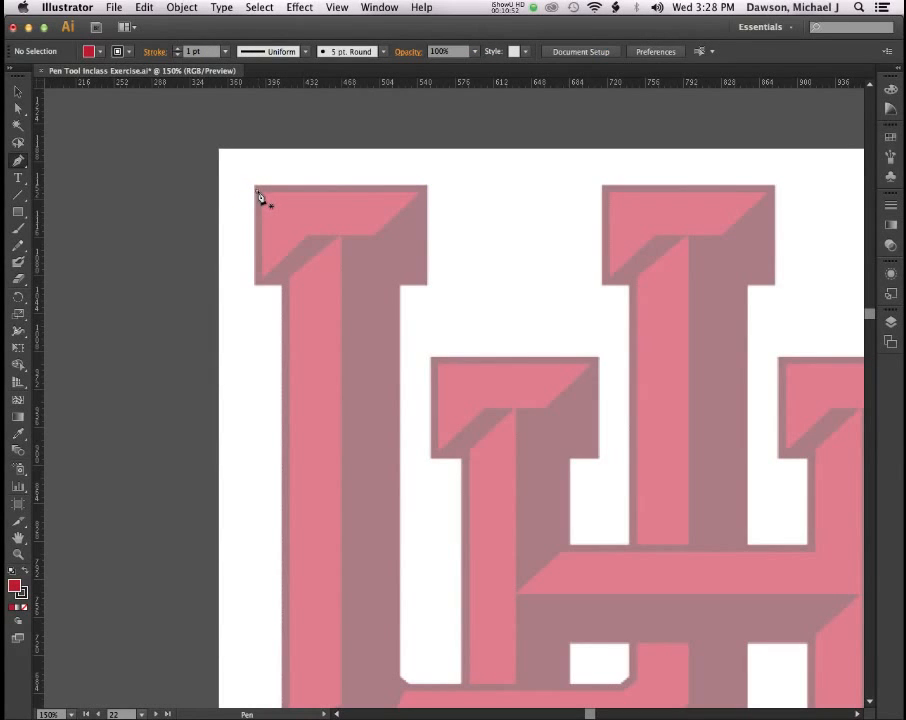
click(257, 190)
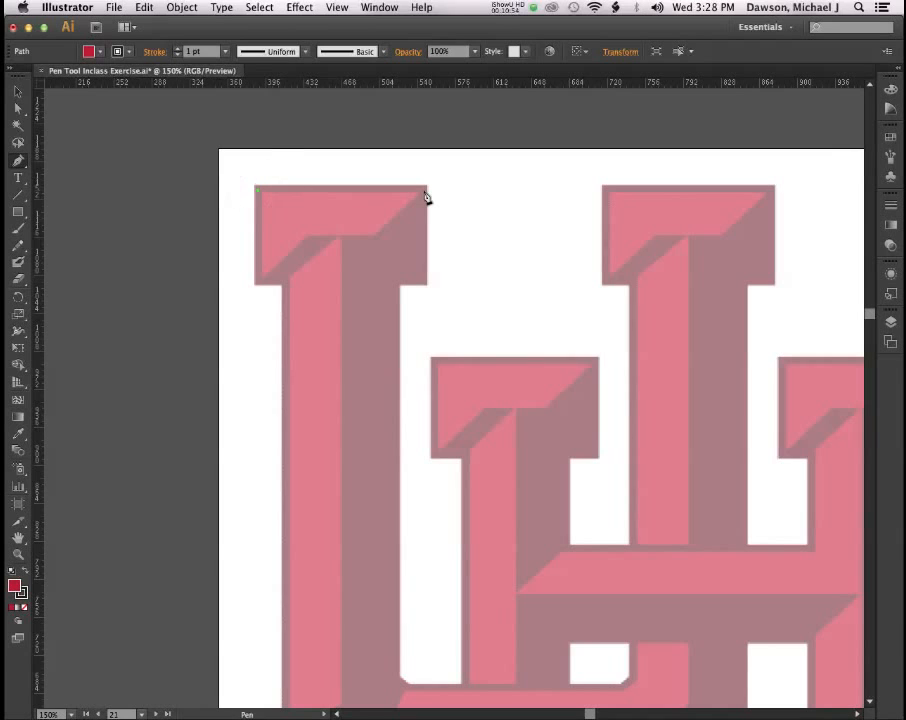
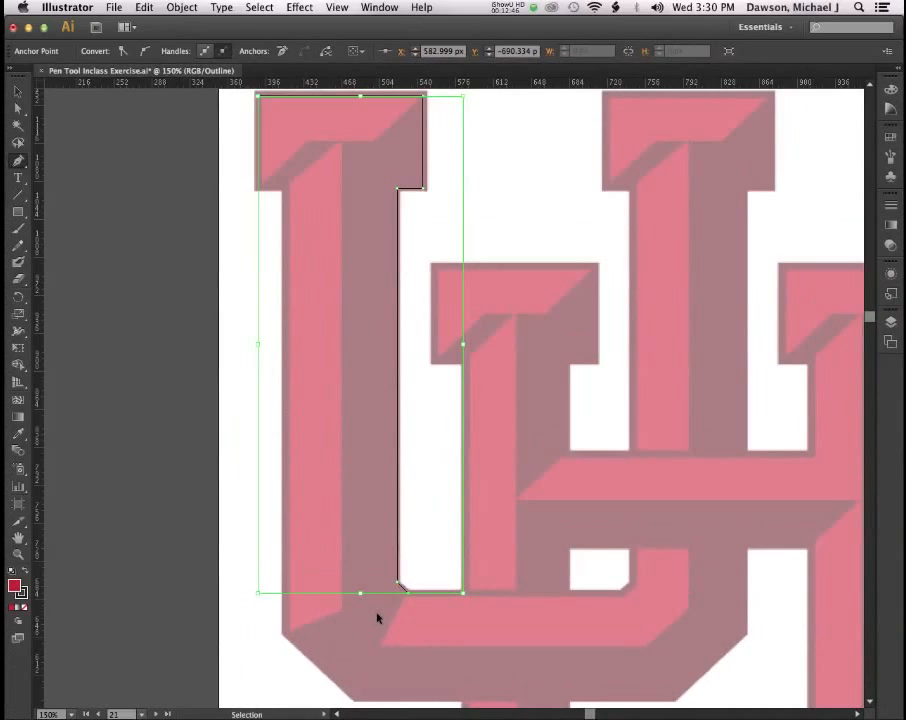
Zoom in and pan down to bring the path's lower end into view.
key(super)
key(super+equal)
key(super+equal)
drag(424, 596, 386, 350)
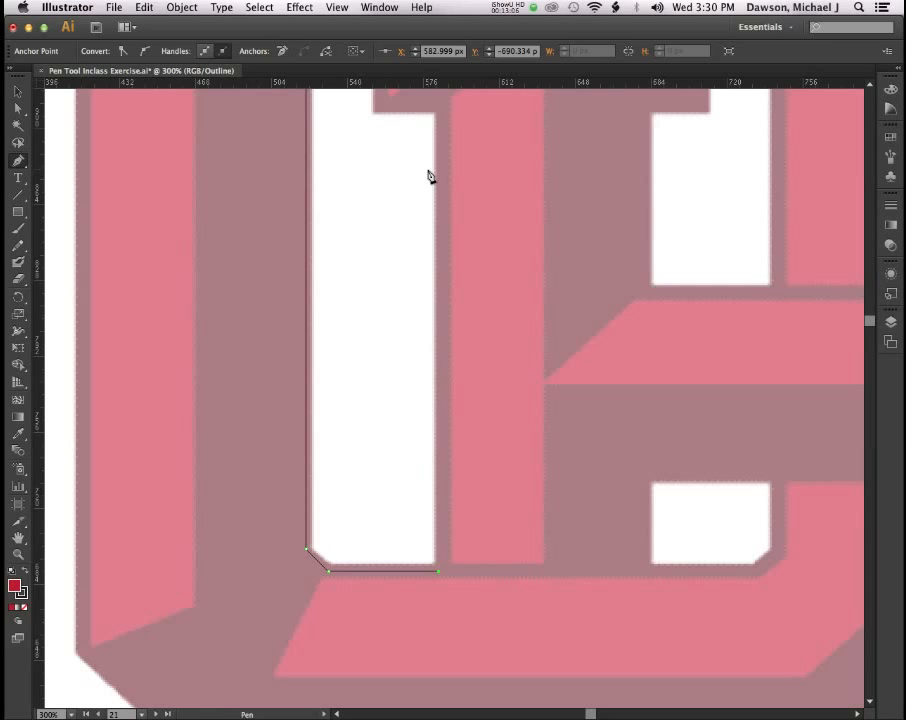
Place a curved anchor at the white gap's top-right corner, redoing a misplaced first attempt.
drag(420, 150, 402, 195)
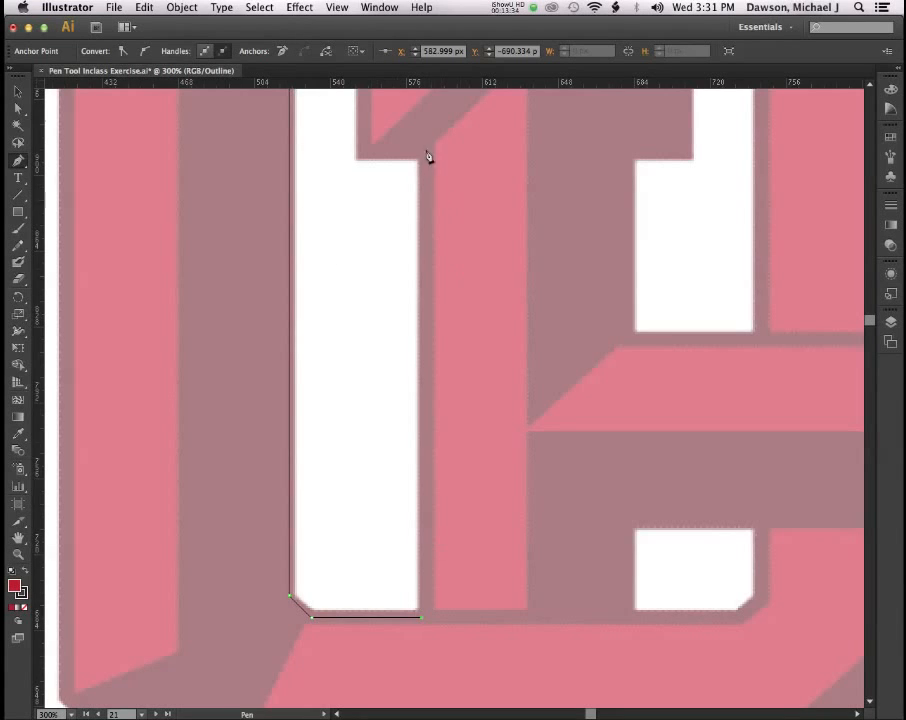
click(404, 173)
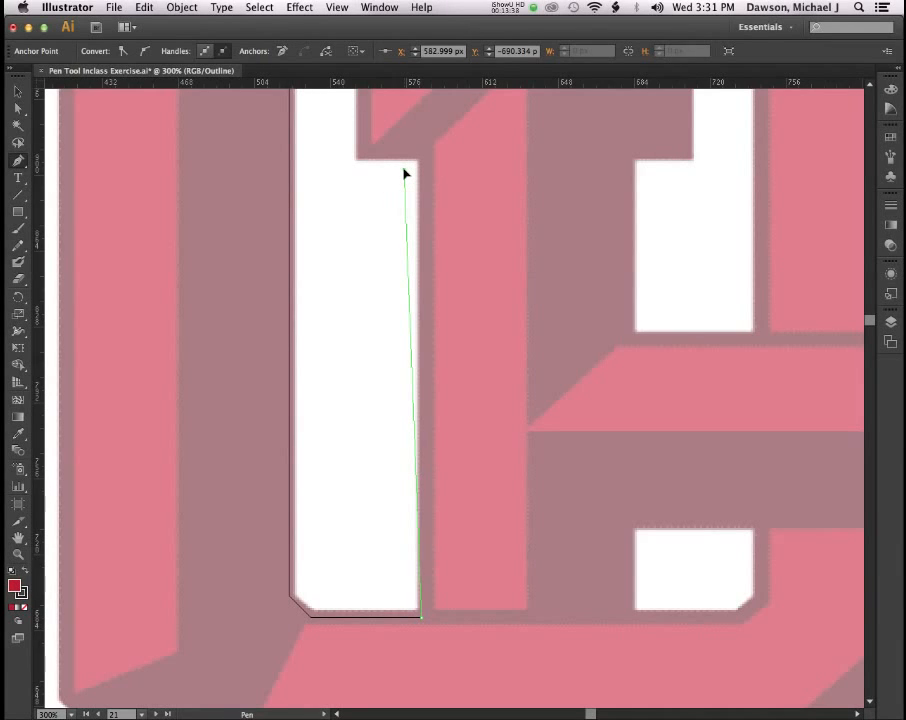
drag(404, 173, 410, 167)
key(super+z)
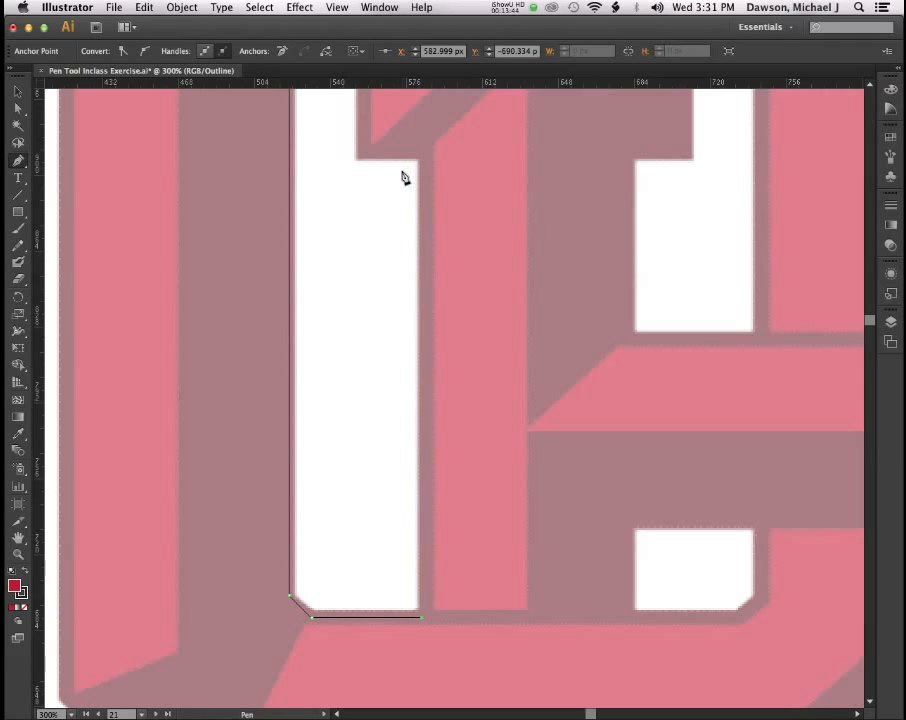
click(403, 175)
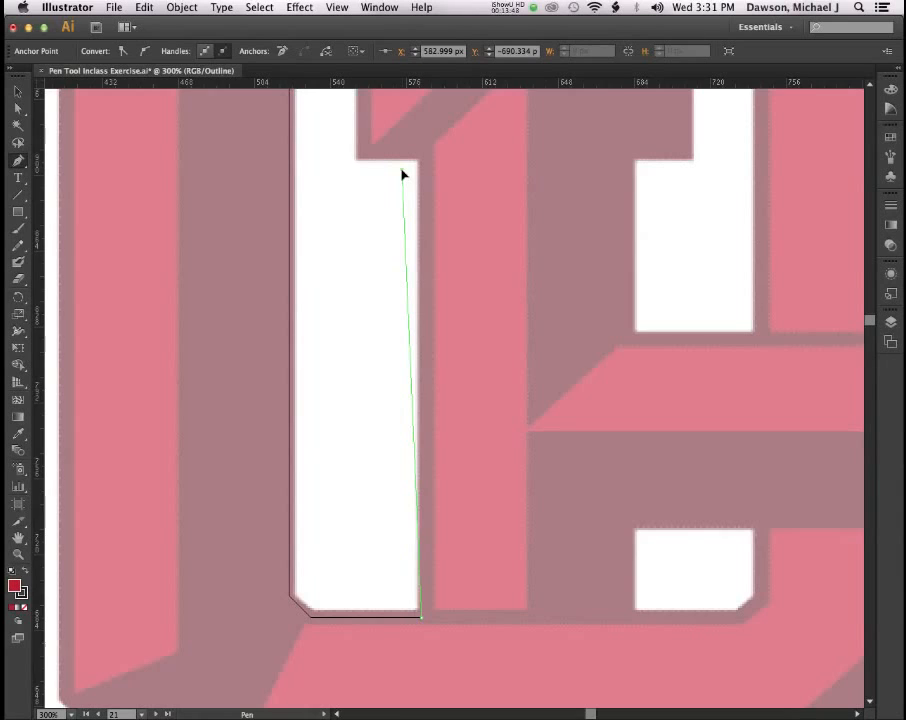
drag(403, 173, 420, 153)
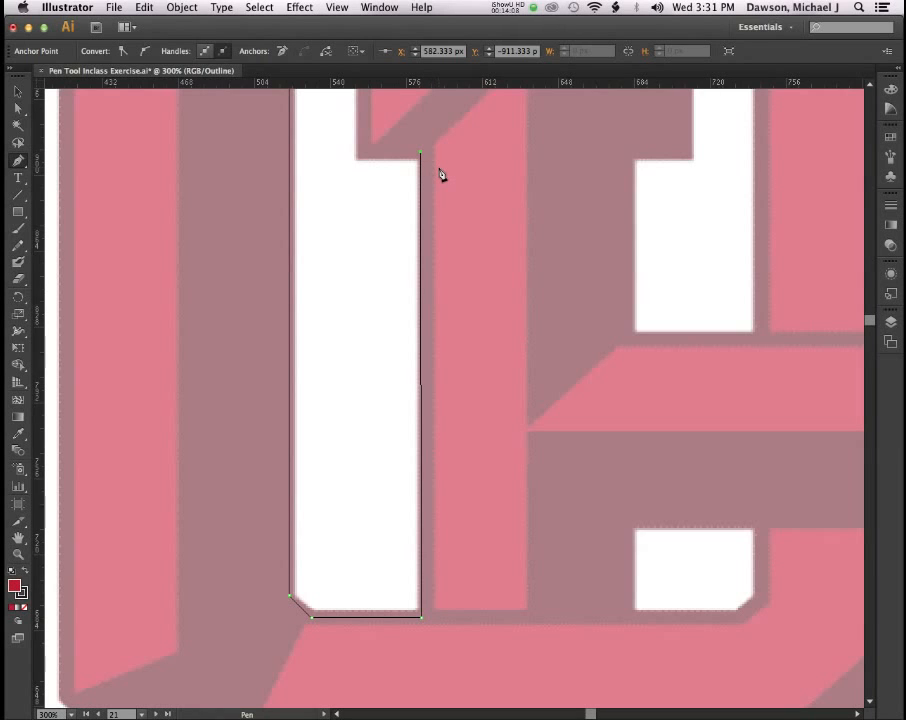
Add an anchor at the serif's lower-left corner with a nearly horizontal handle.
scroll(442, 175, up, 1)
scroll(442, 175, down, 3)
scroll(442, 175, up, 3)
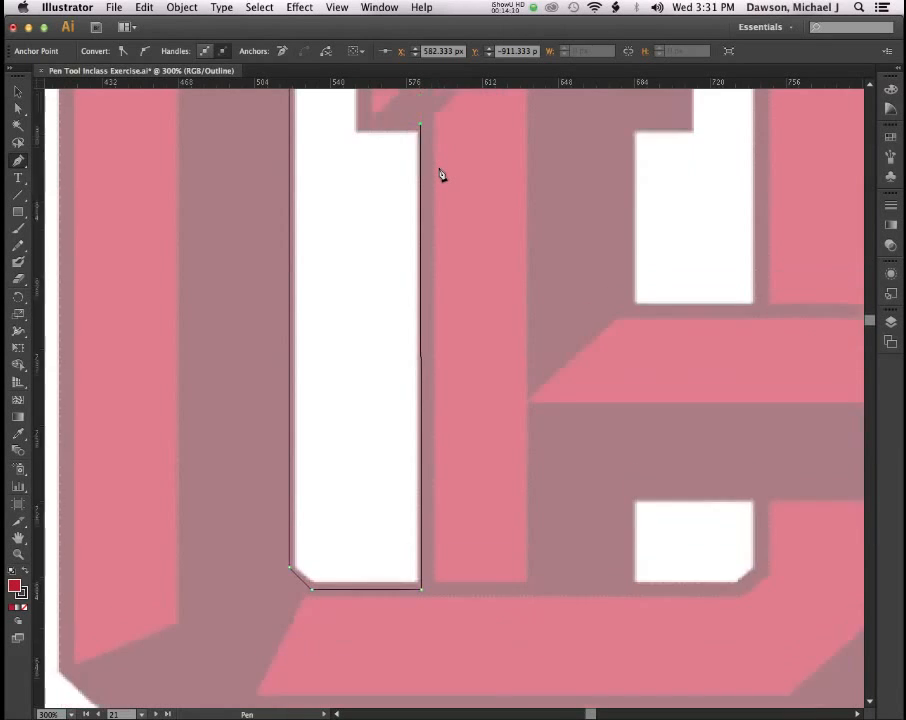
scroll(442, 175, up, 1)
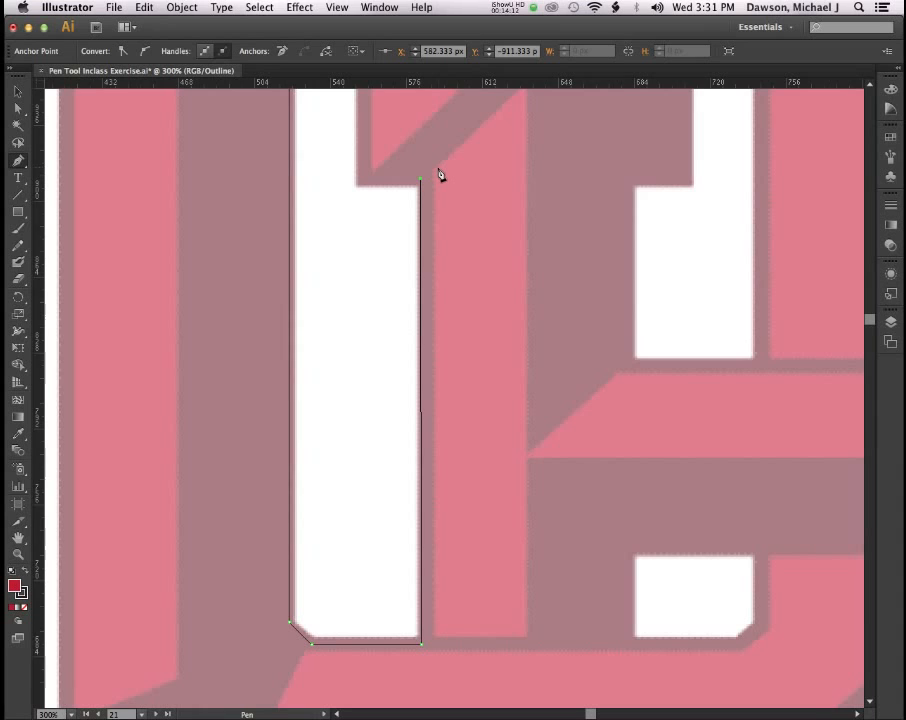
click(341, 201)
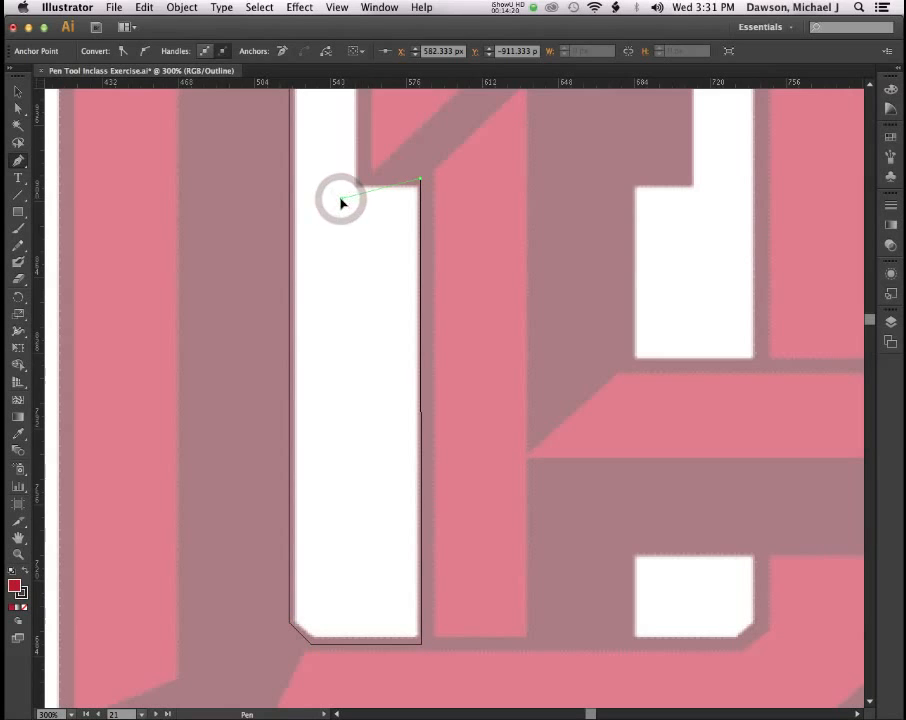
drag(341, 199, 364, 180)
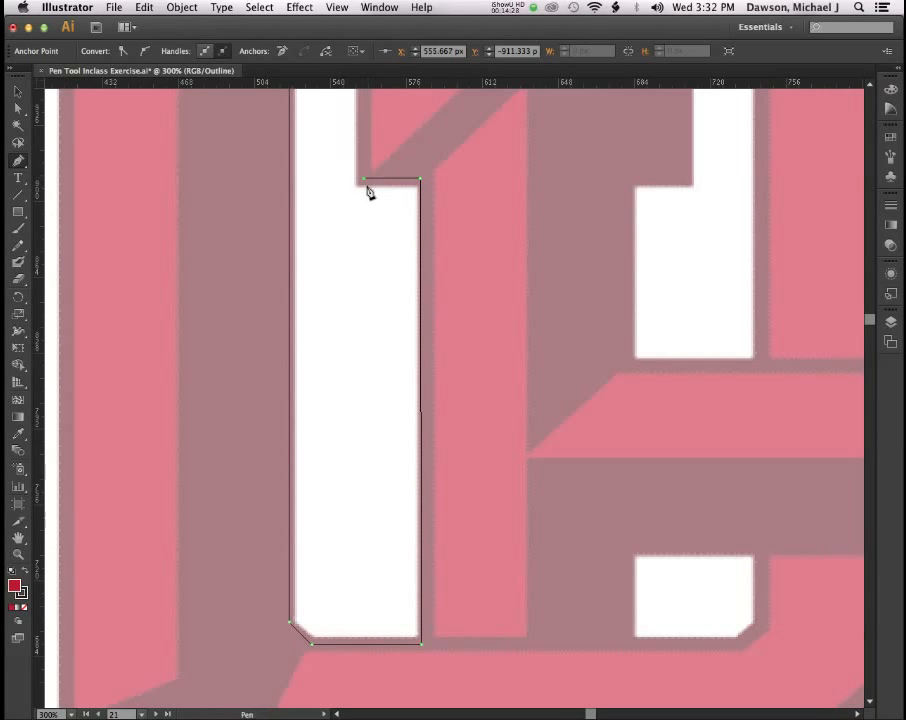
Add an anchor above the serif's lower-left corner, nudge it right, and open the Preferences submenu.
scroll(368, 192, down, 3)
scroll(368, 192, up, 7)
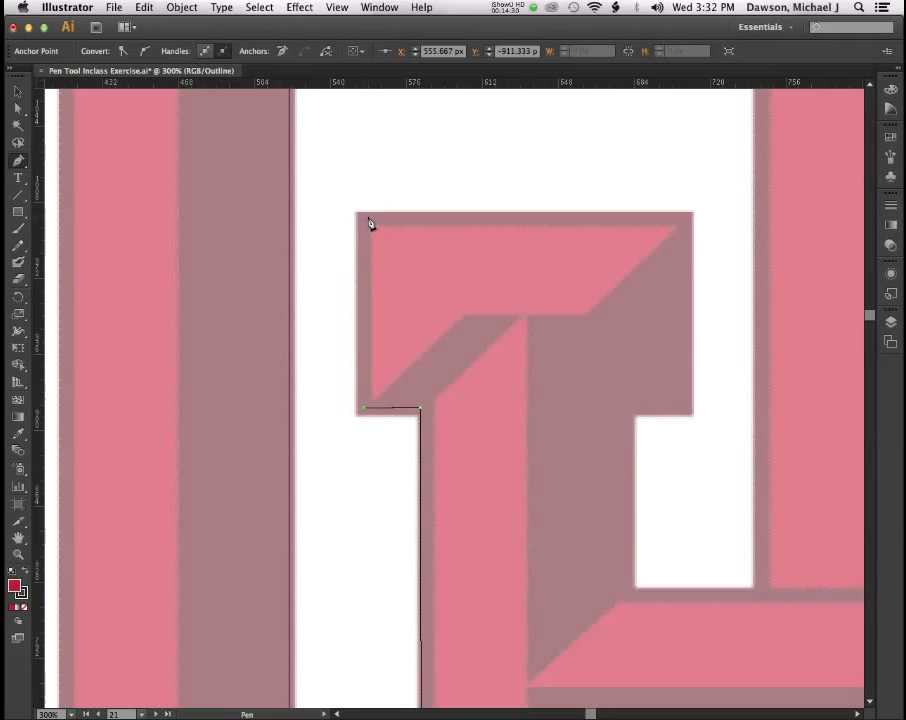
click(365, 222)
key(super+z)
click(336, 202)
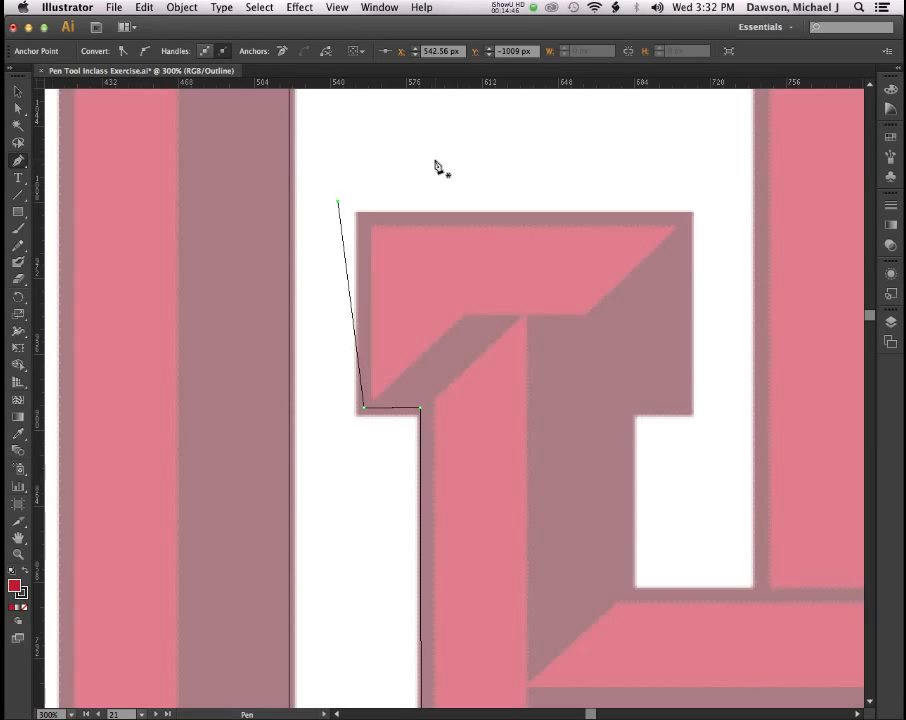
key(Right)
key(Right)
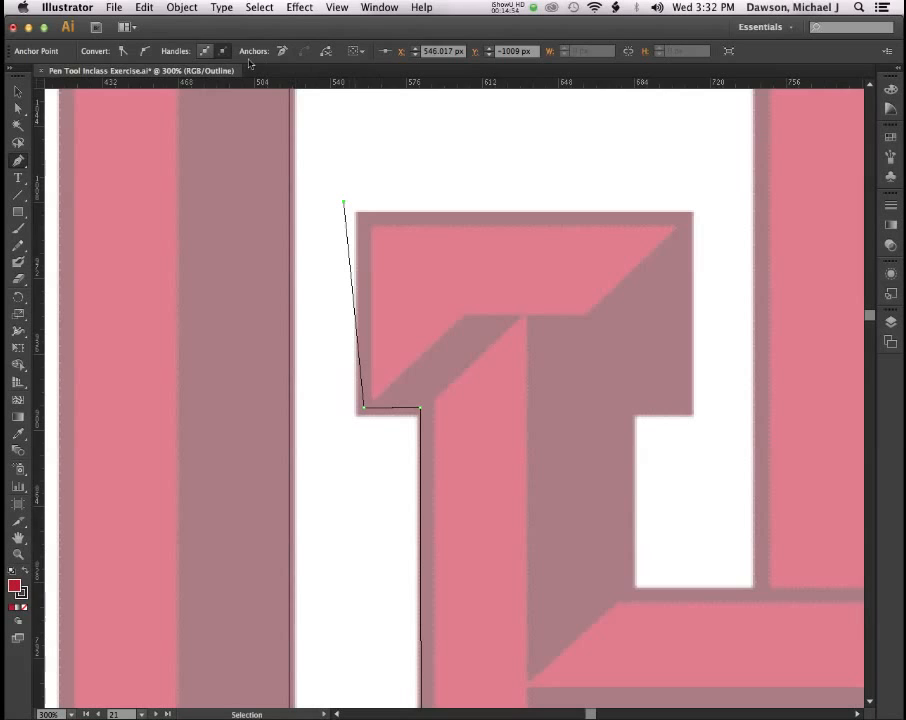
click(68, 7)
mouse_move(75, 46)
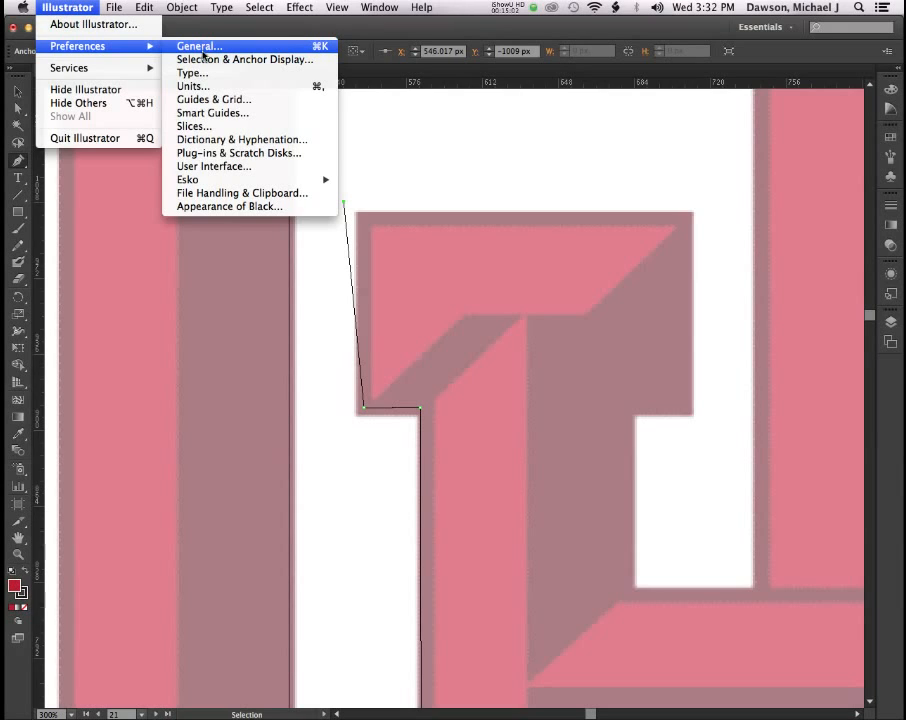
In General preferences, change Keyboard Increment to 1 pt and confirm.
click(200, 46)
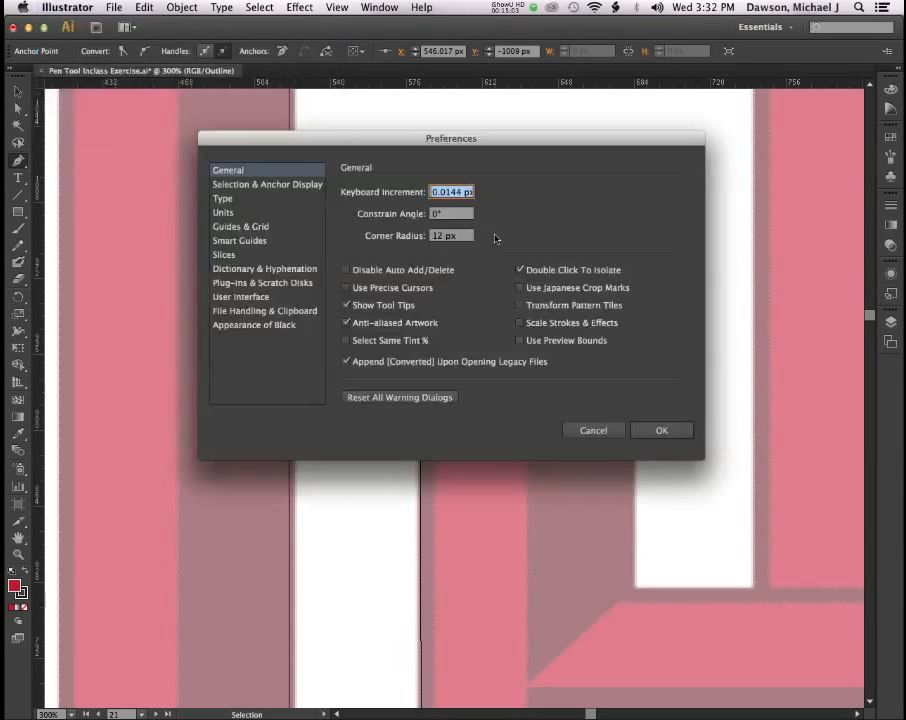
click(451, 193)
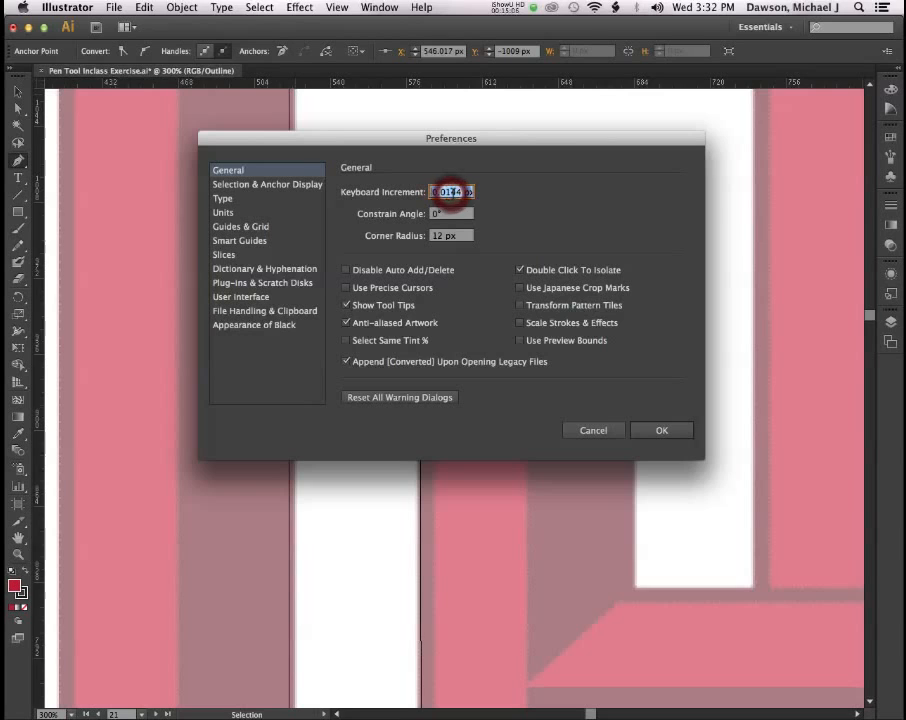
text(1 pt)
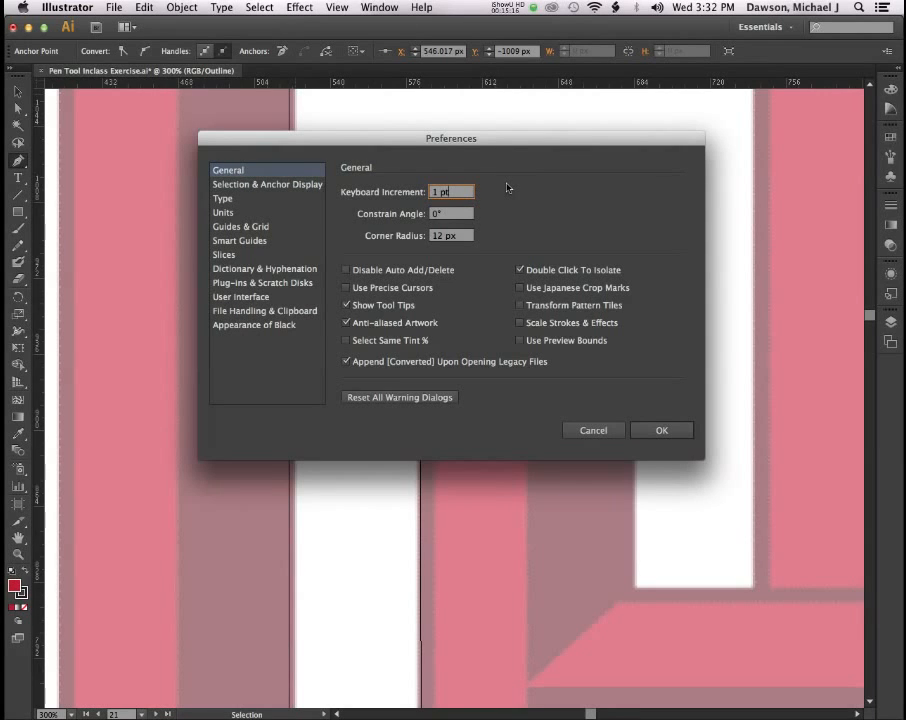
click(658, 432)
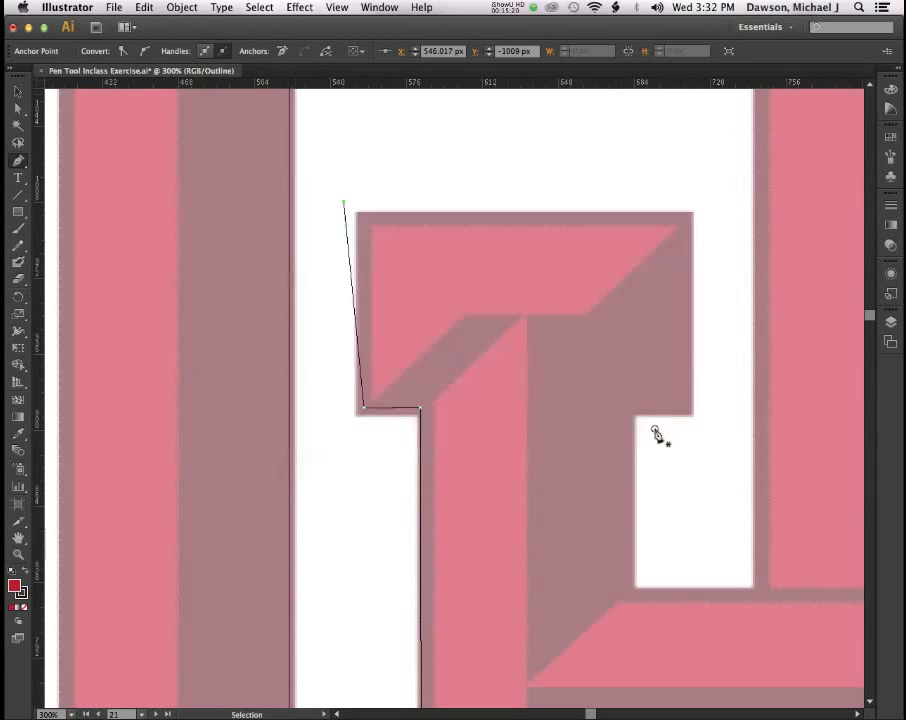
Nudge the top anchor until its segment runs vertically, then end the path at the serif's top-right corner.
key(Right)
key(Right)
key(Right)
key(Right)
key(Right)
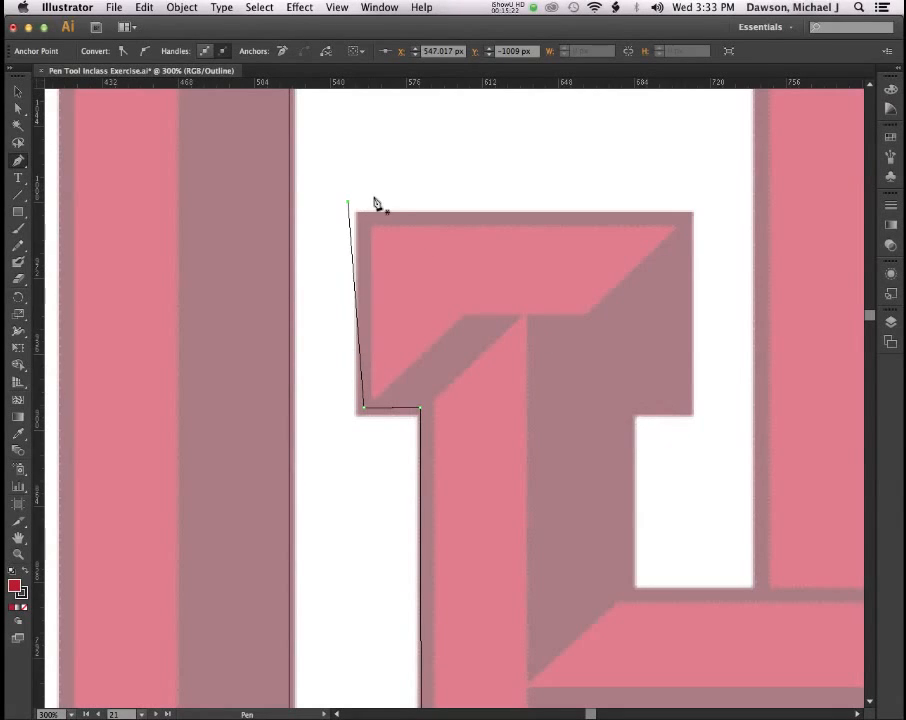
key(Left)
key(Left)
key(shift+Right)
key(shift+Right)
key(shift+Left)
key(shift+Left)
key(shift+Right)
key(Left)
key(Left)
key(Left)
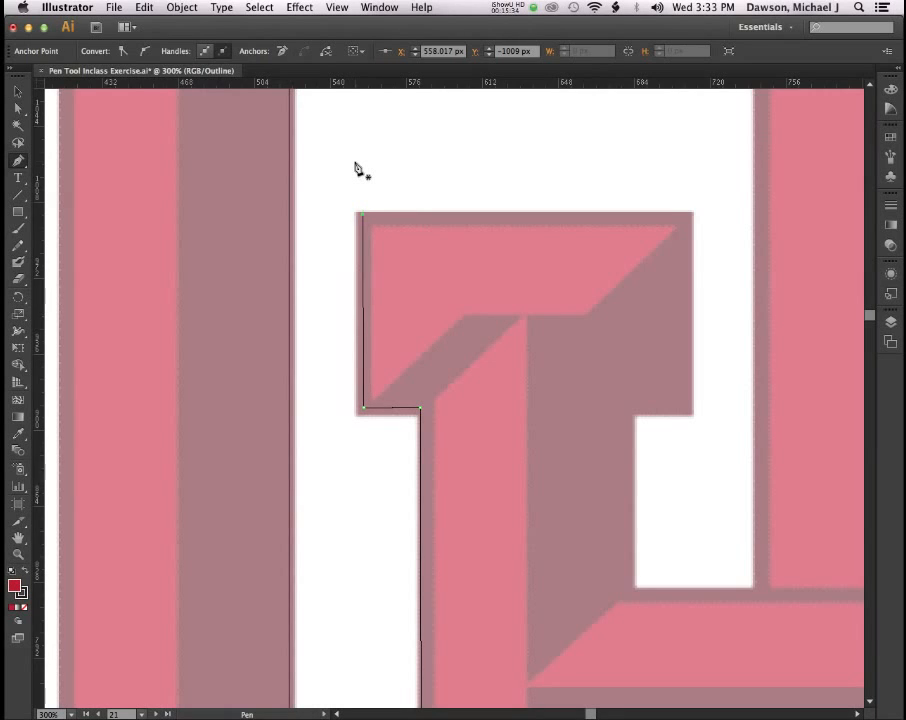
key(Up)
key(Right)
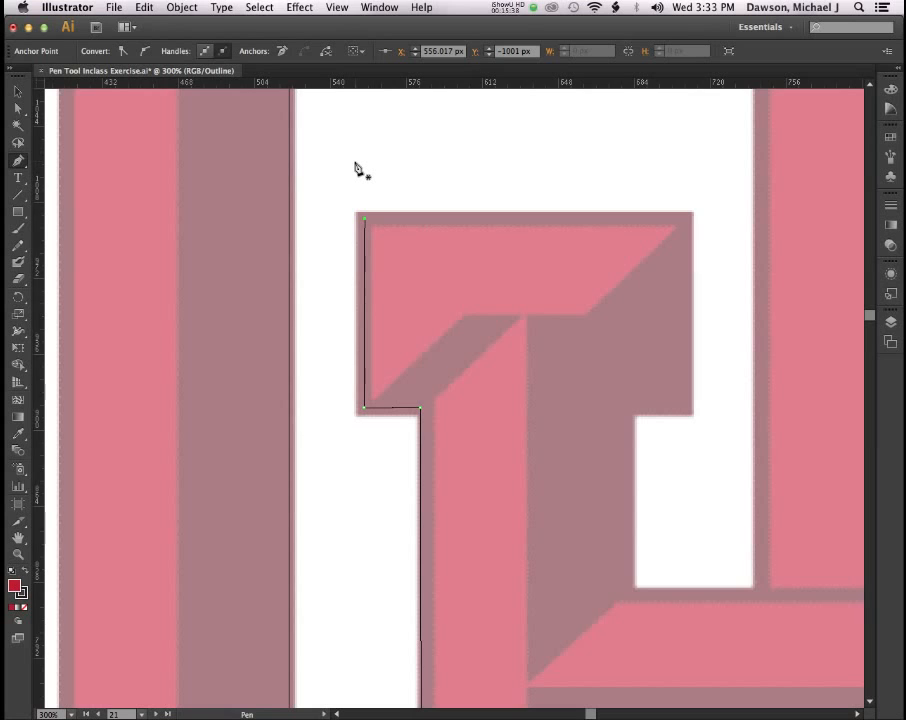
key(Left)
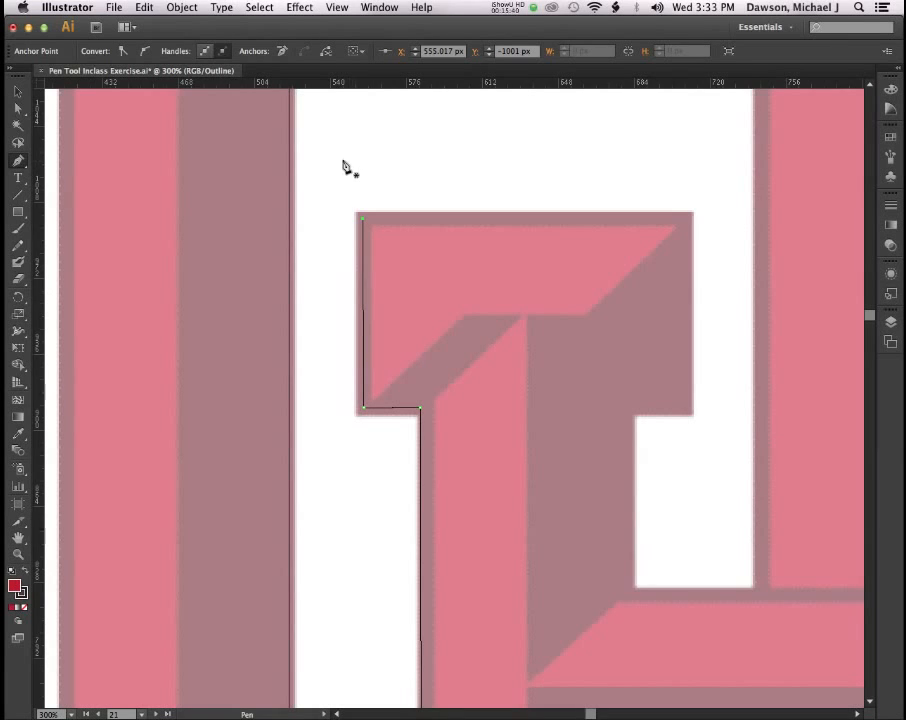
click(686, 222)
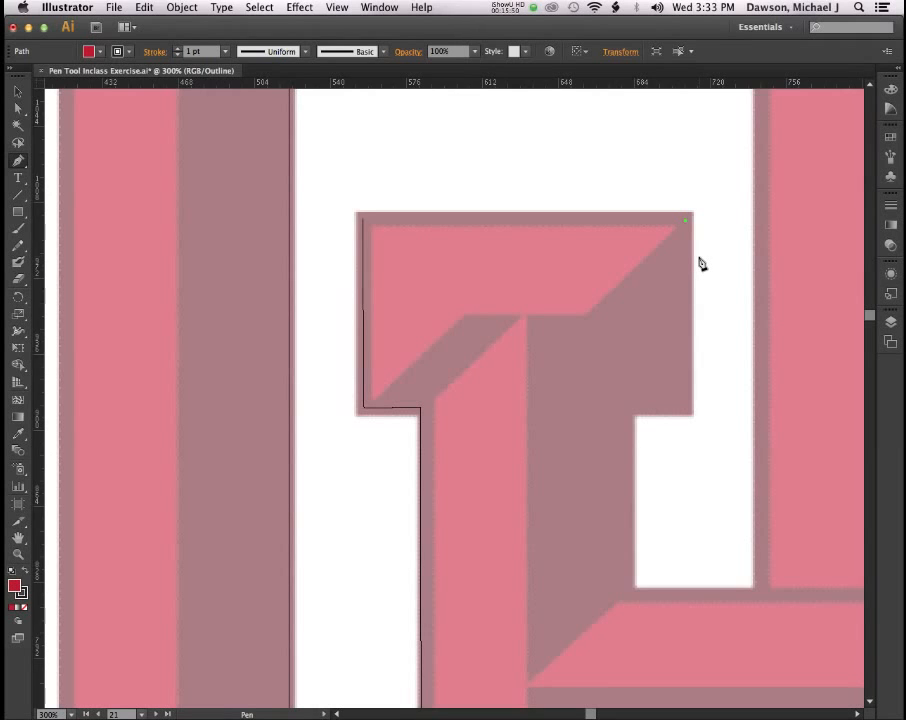
Deselect the finished path and begin a new one, undoing two stray anchors.
key(v)
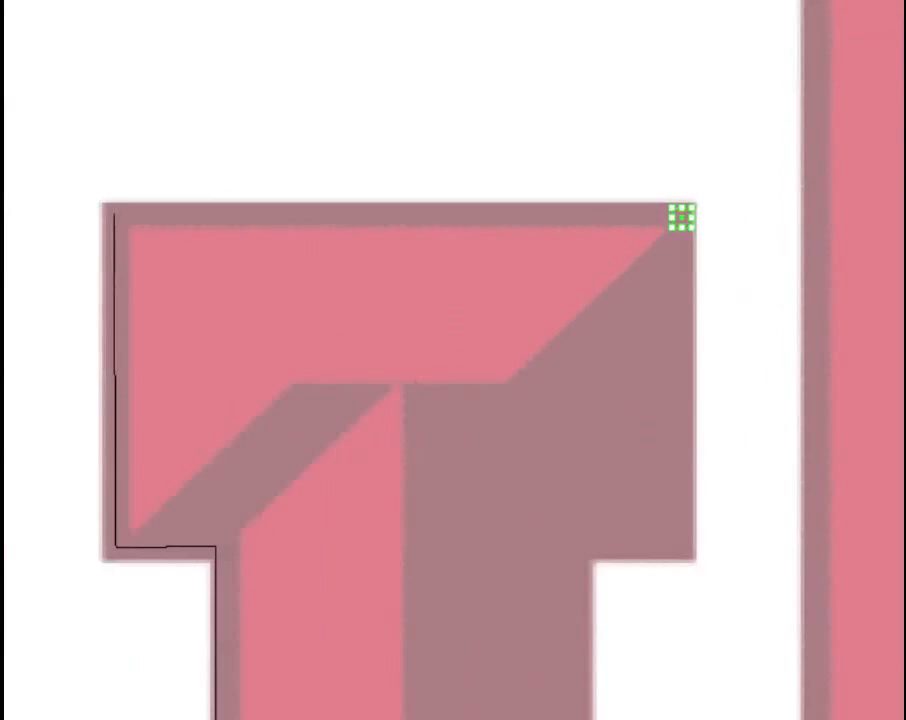
key(p)
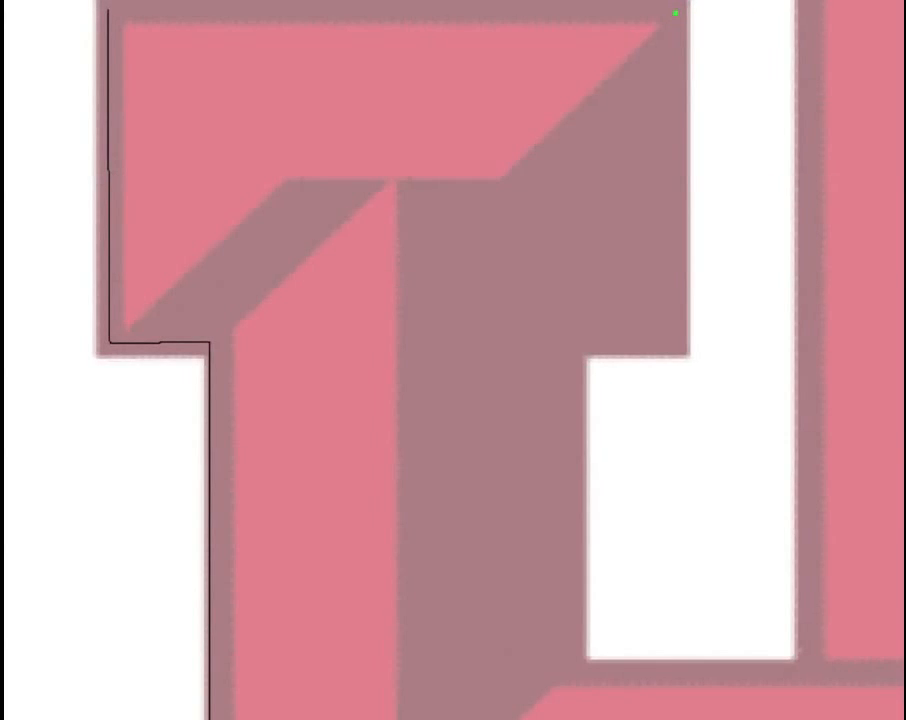
click(685, 15)
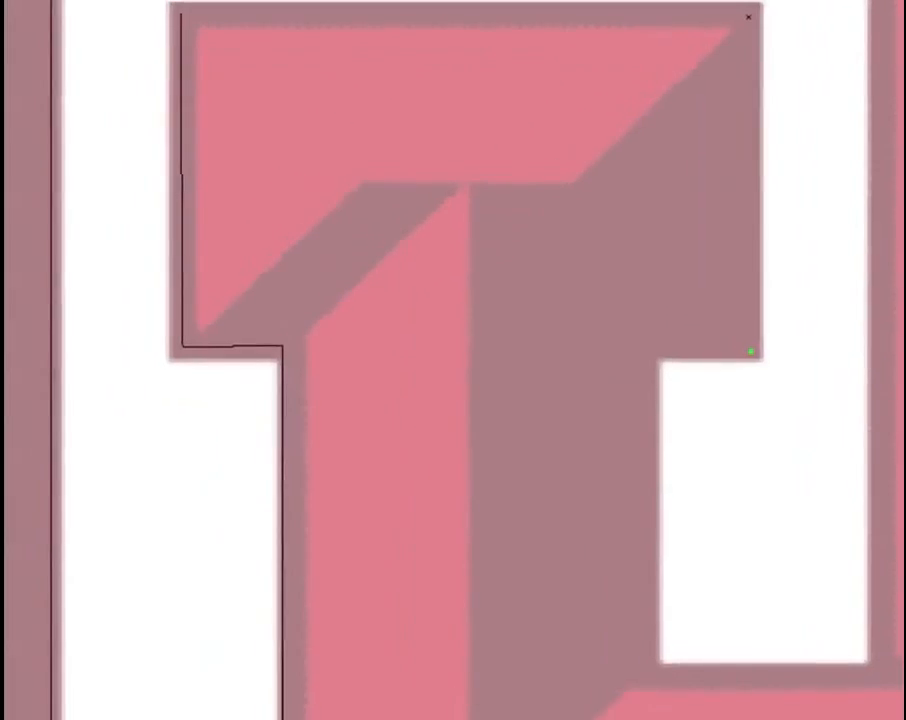
click(653, 360)
key(ctrl+z)
key(ctrl+z)
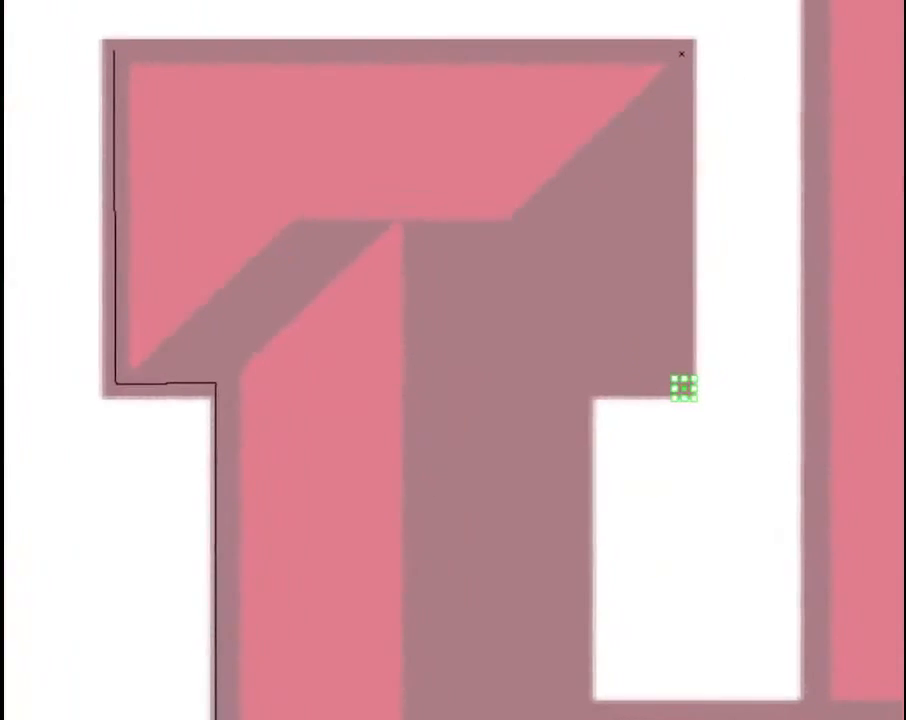
key(ctrl+z)
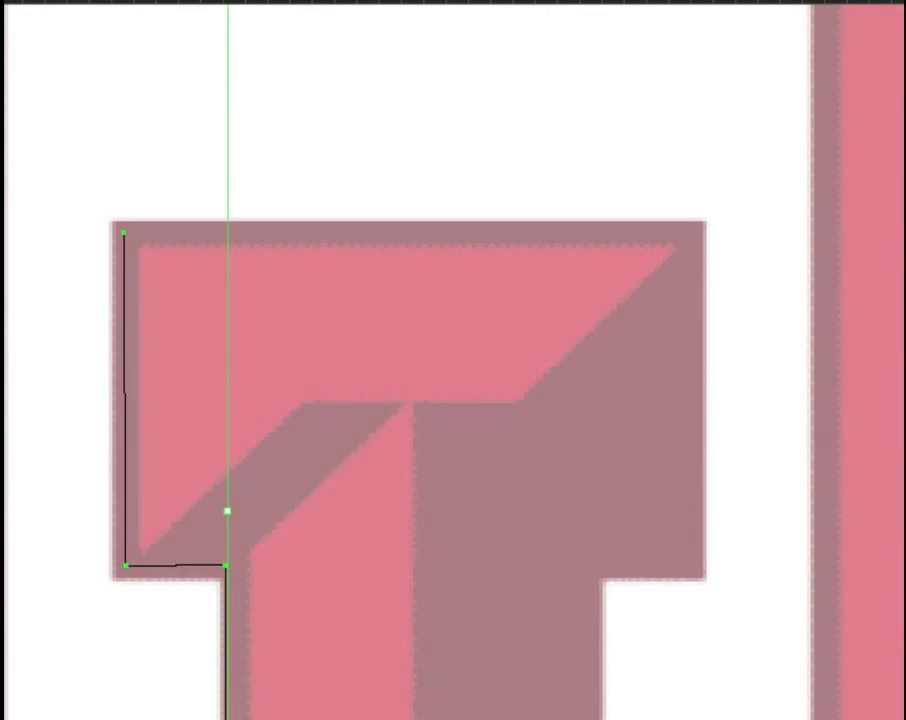
Trace anchors at the serif's top-right, bottom-right and inner bottom corners, then down the stem.
click(690, 233)
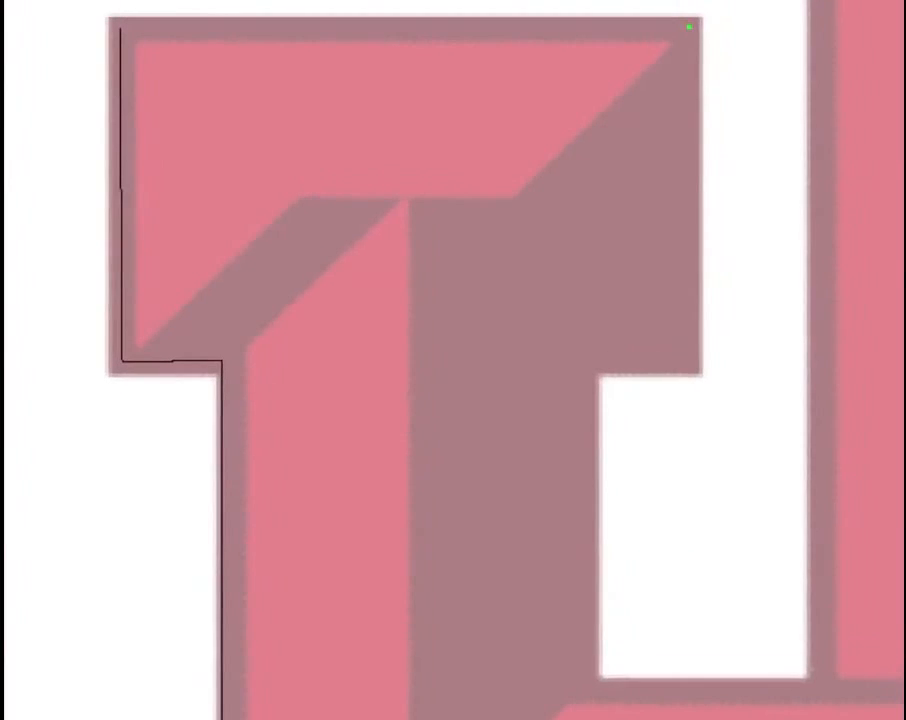
click(688, 364)
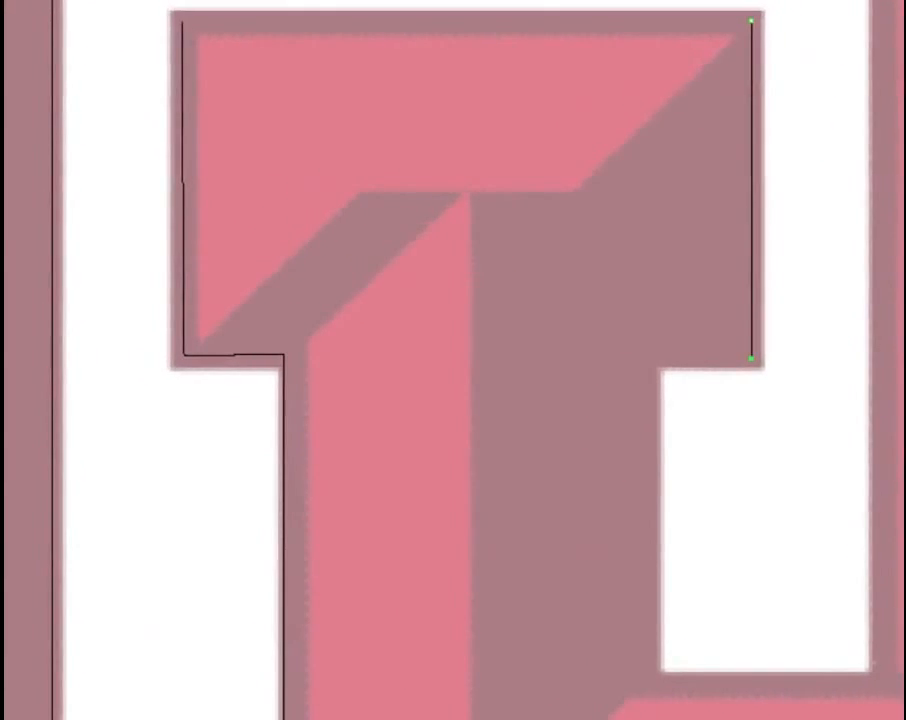
click(650, 359)
click(650, 476)
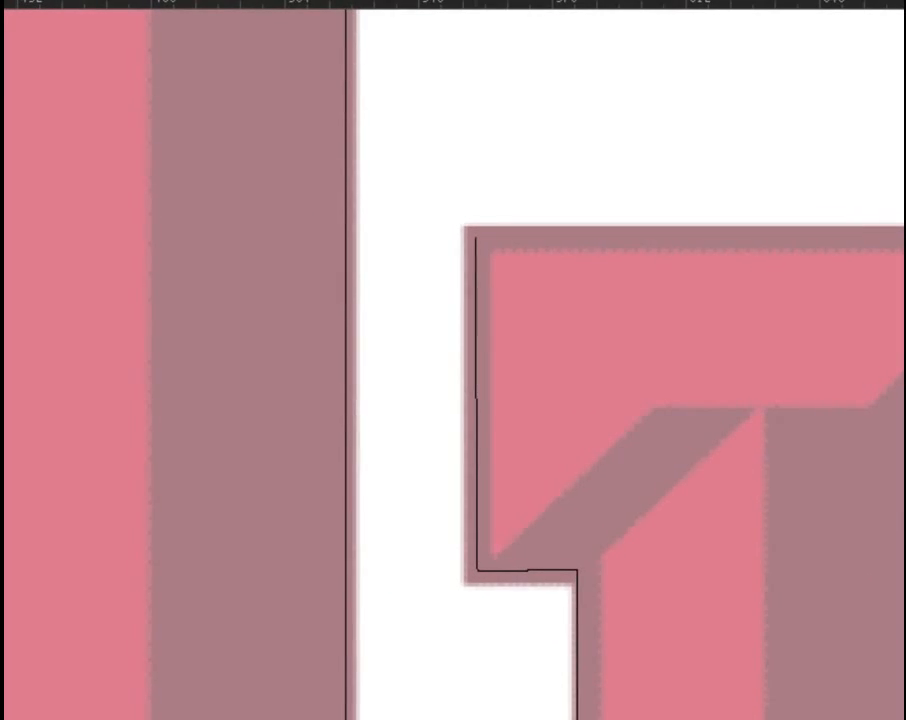
click(475, 400)
scroll(453, 360, right, 10)
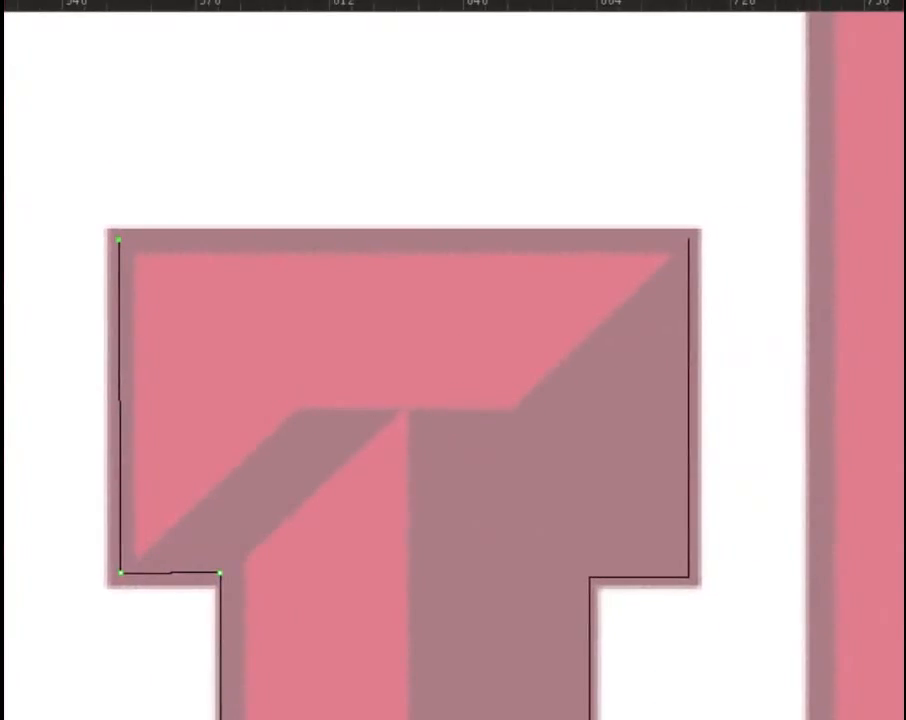
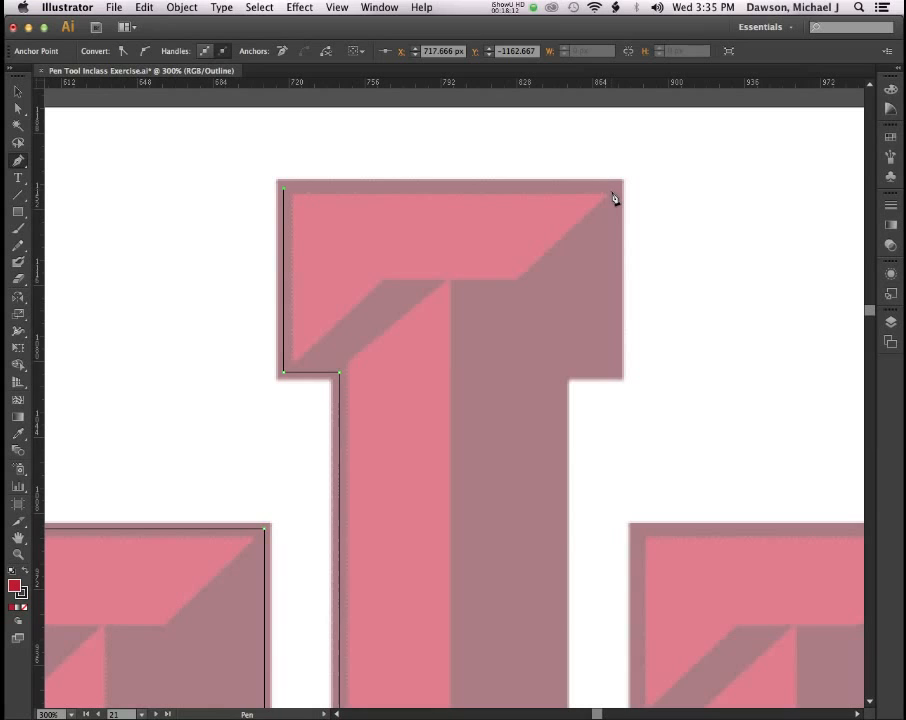
Add the final anchor at the T's top-right corner and end the path.
click(611, 189)
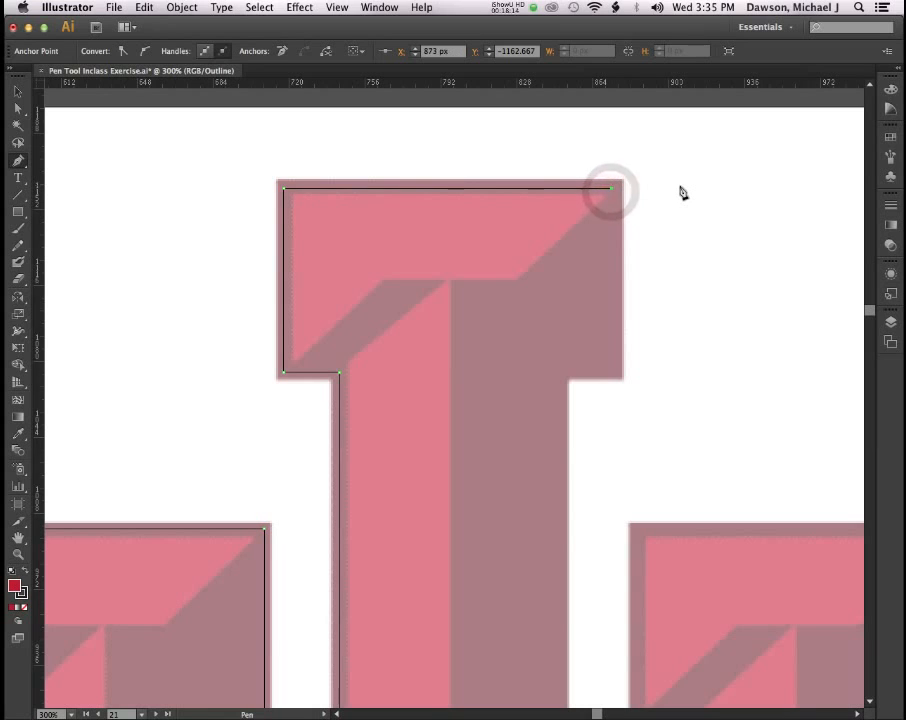
key(p)
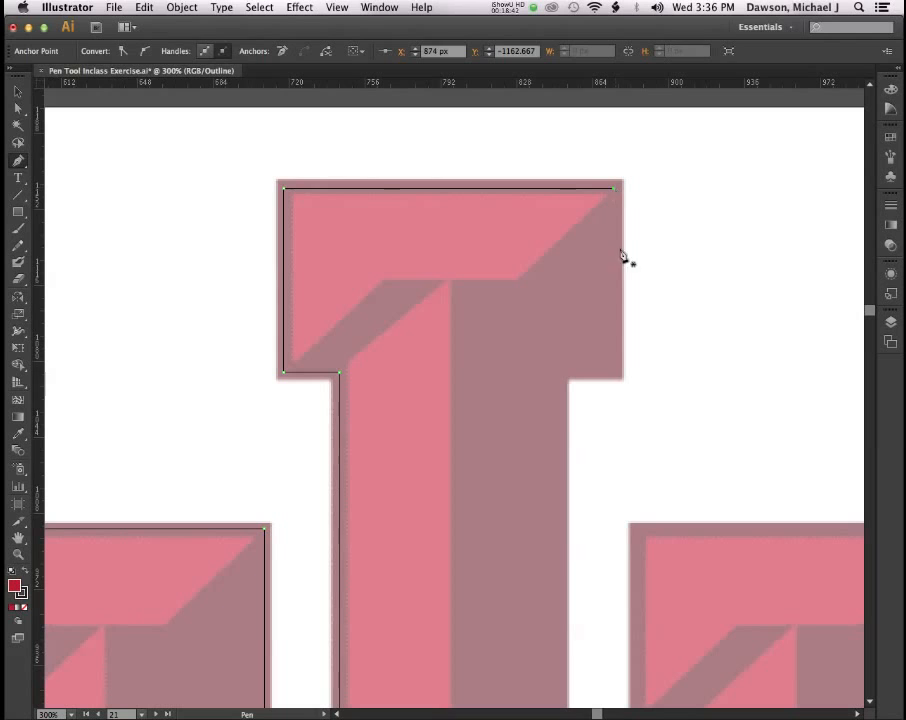
Resume the path from its top-right anchor and trace the crossbar's lower-right and inner corners.
click(617, 378)
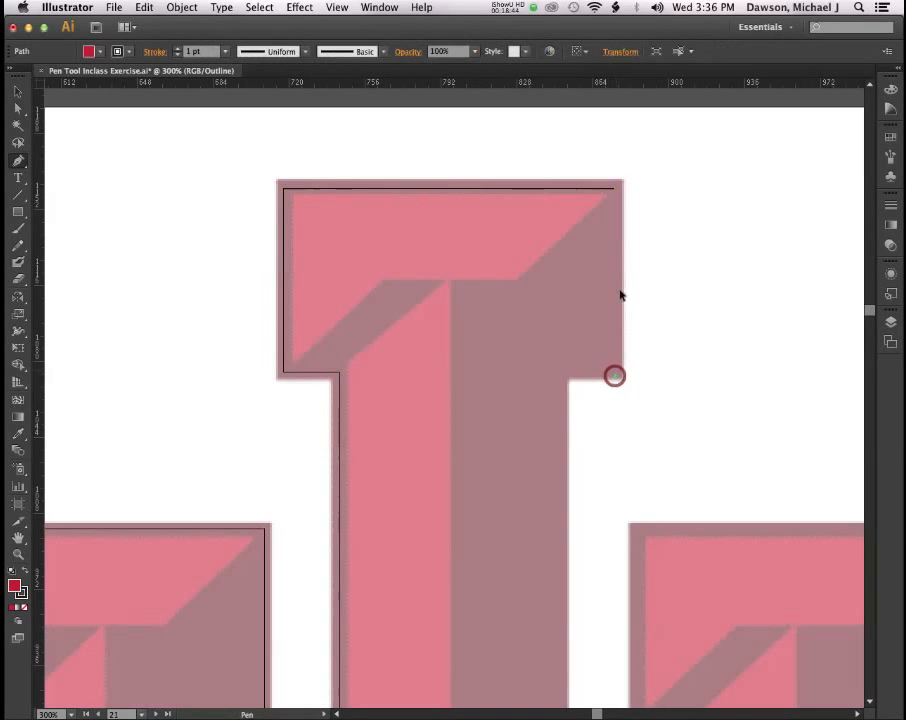
click(614, 188)
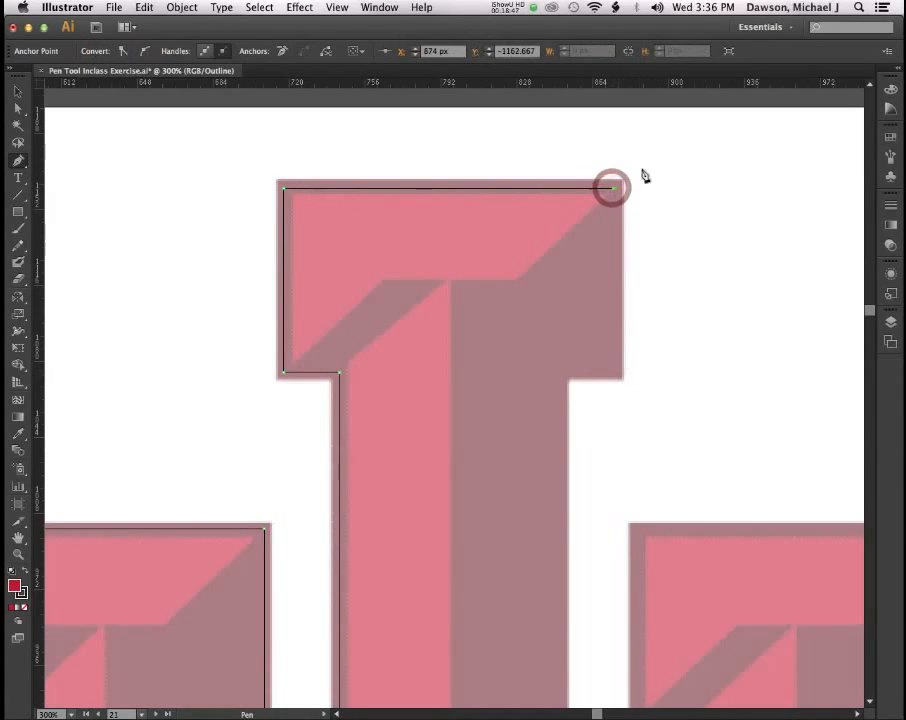
click(613, 375)
click(558, 372)
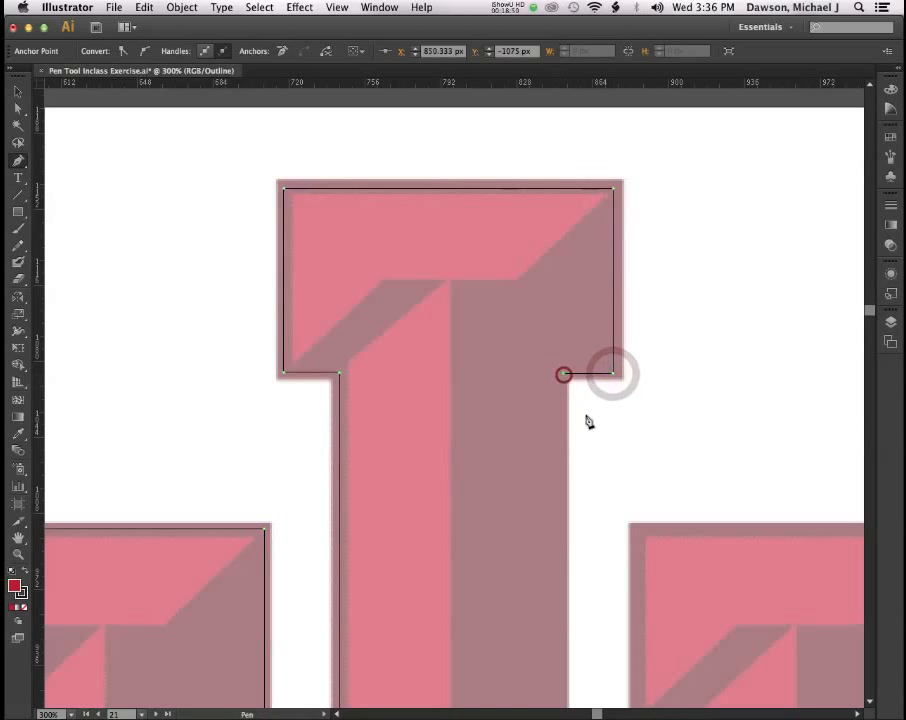
Continue anchors down to the stem's bottom corner and around the notch's bottom-right and top-right corners.
scroll(560, 410, up, 5)
scroll(563, 415, down, 6)
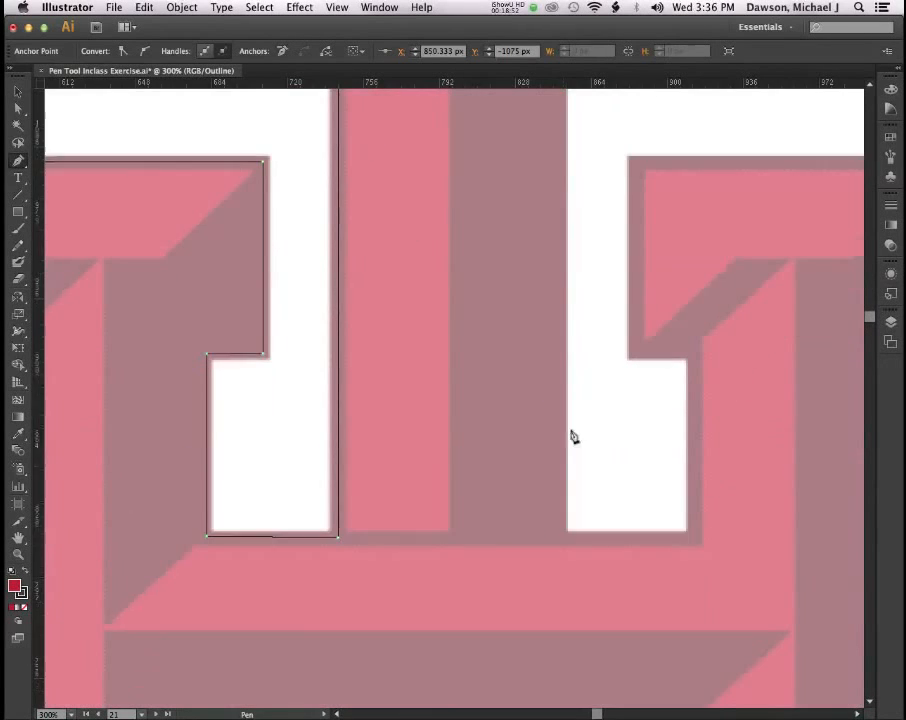
click(562, 519)
click(689, 519)
click(688, 339)
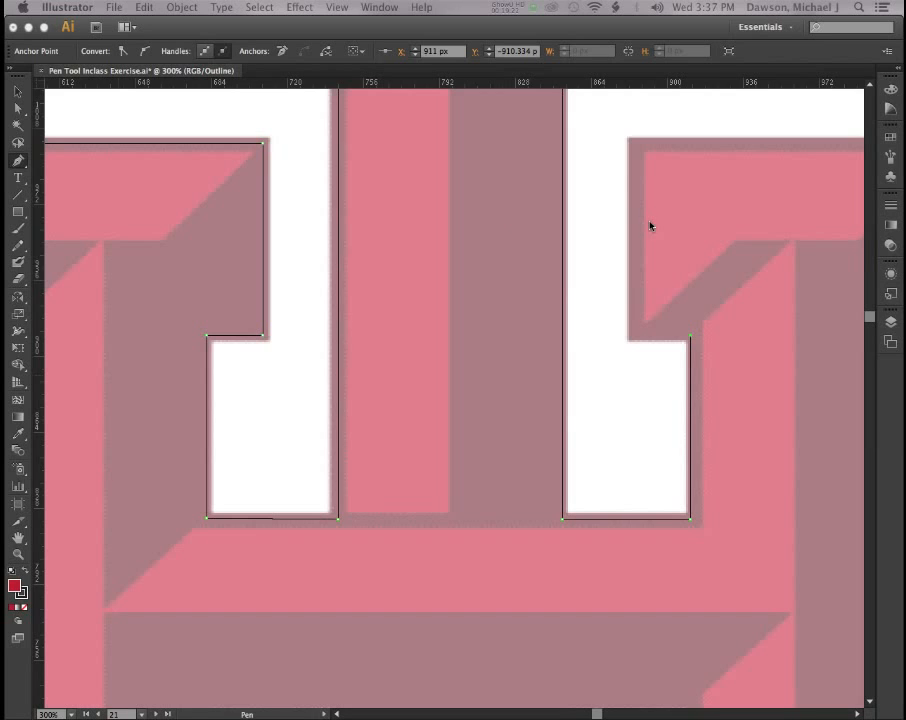
click(690, 337)
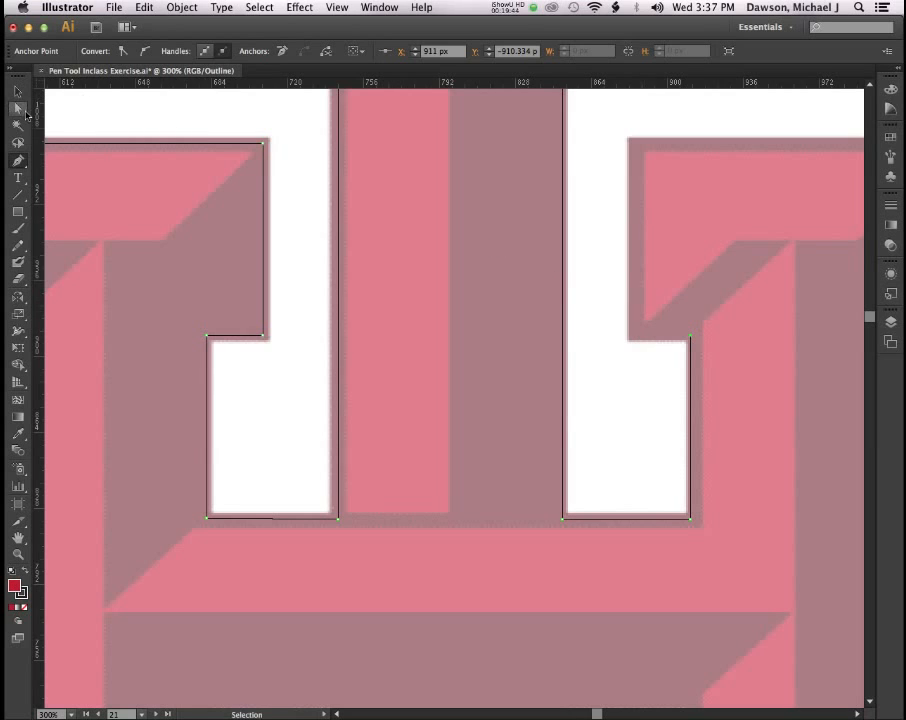
With Direct Selection, nudge the notch's bottom-right and top-right anchors right onto the template edge.
key(a)
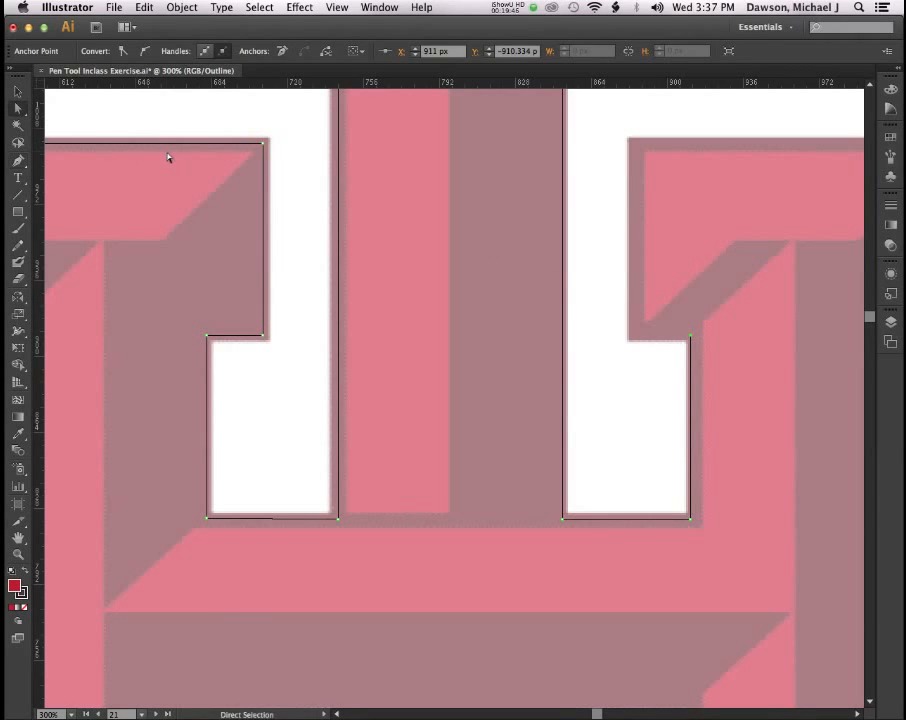
key(p)
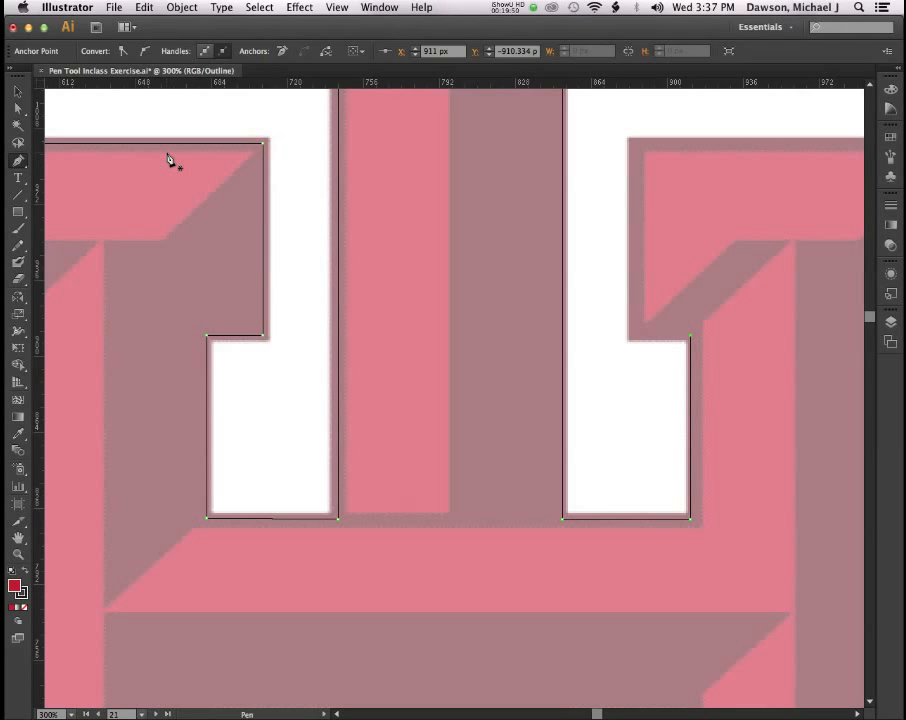
key(a)
click(690, 519)
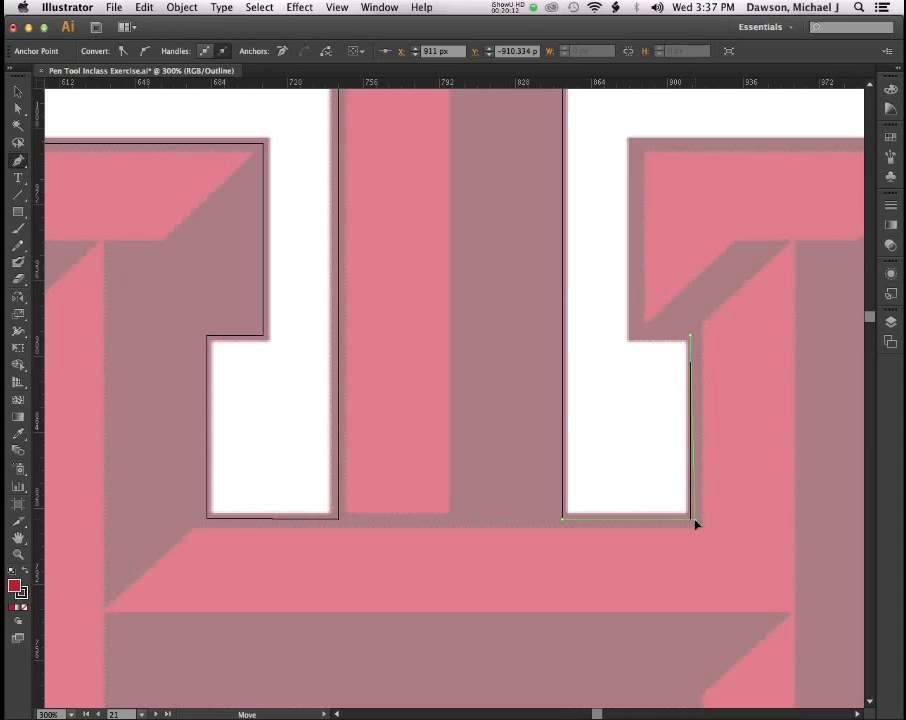
drag(696, 524, 701, 522)
drag(690, 338, 696, 343)
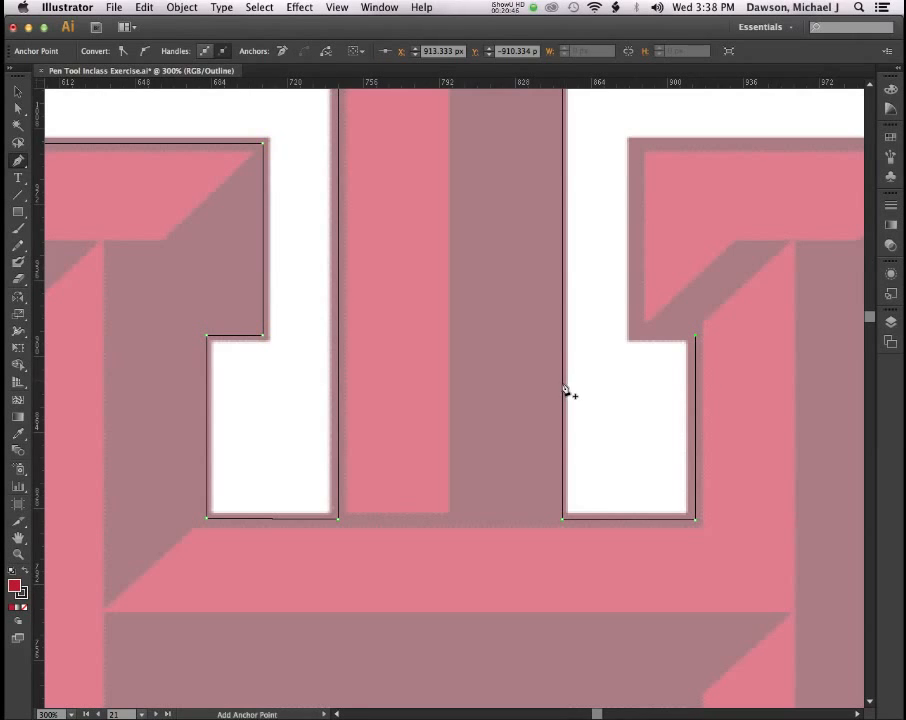
Delete the stem's bottom corner anchor, then add a diagonal anchor and drag it to that corner.
click(563, 519)
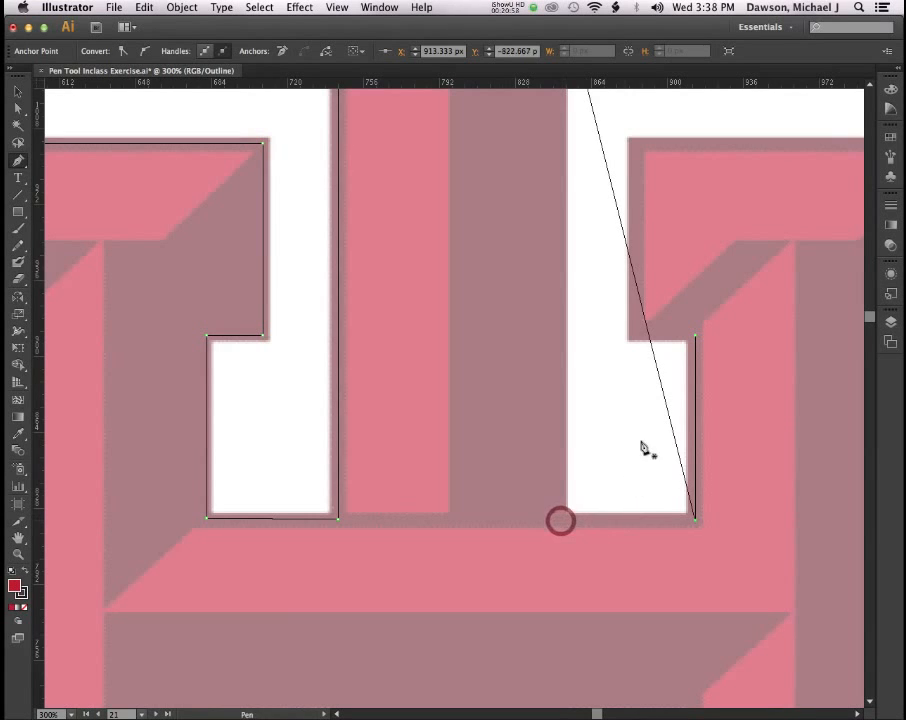
scroll(634, 444, down, 3)
scroll(631, 438, up, 6)
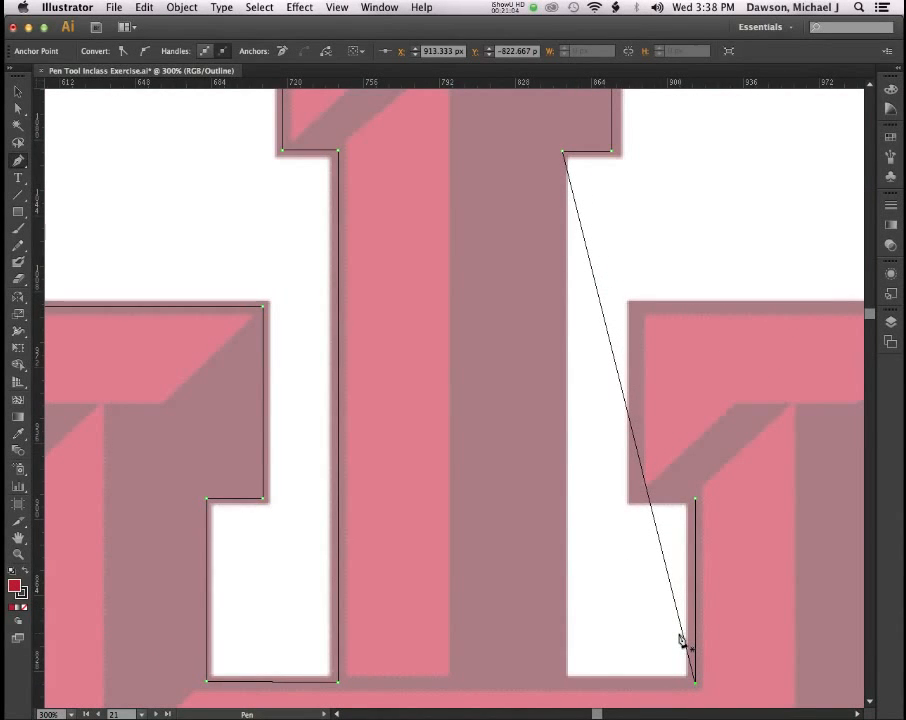
click(621, 384)
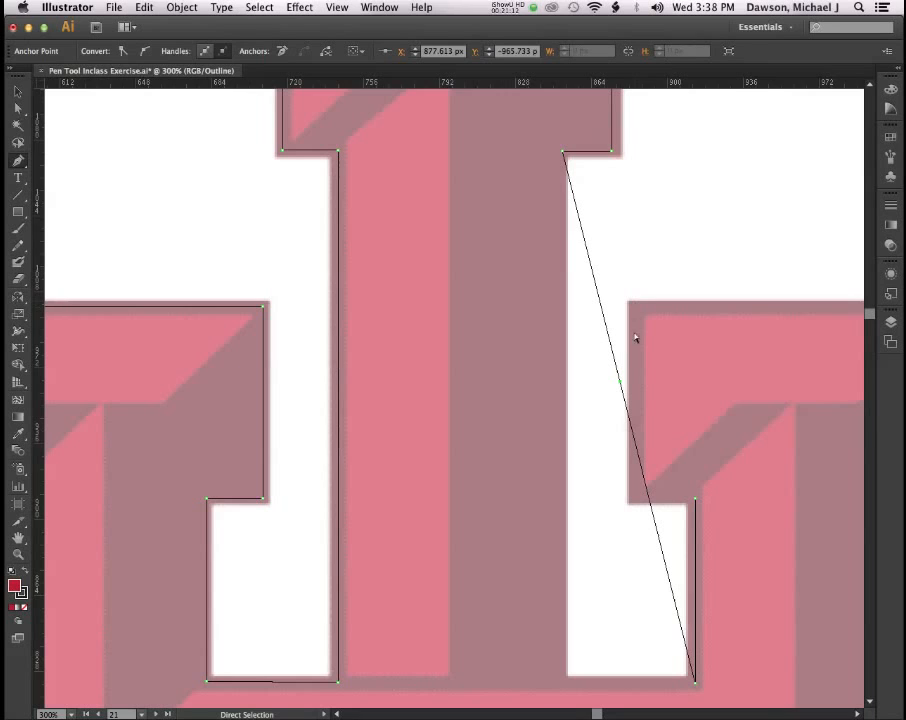
drag(621, 384, 562, 687)
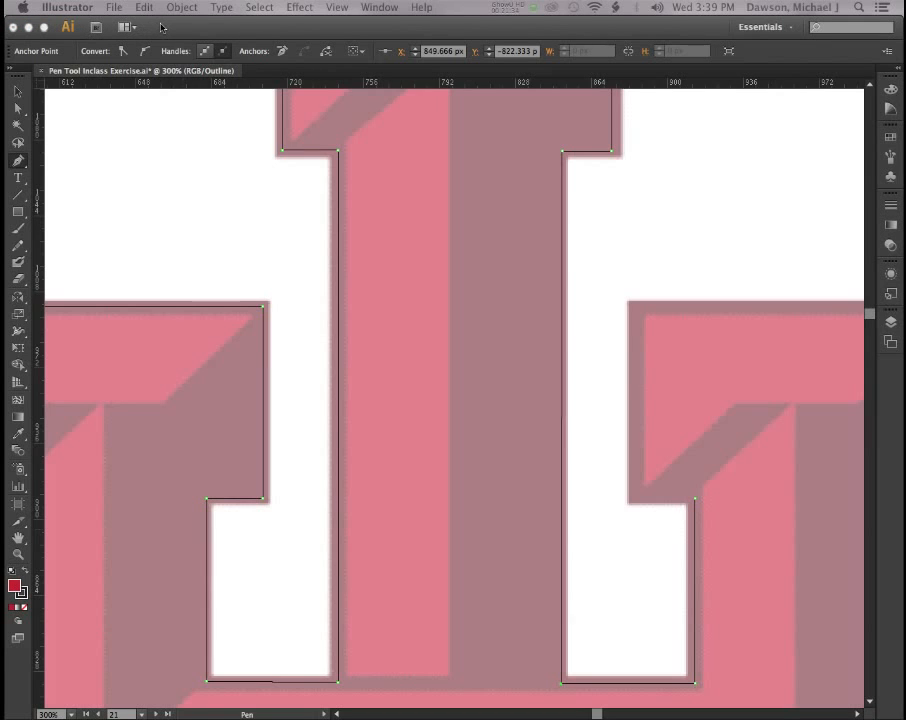
Minimize Illustrator and open Ellipse Exercise.ai from the Finder folder.
click(28, 27)
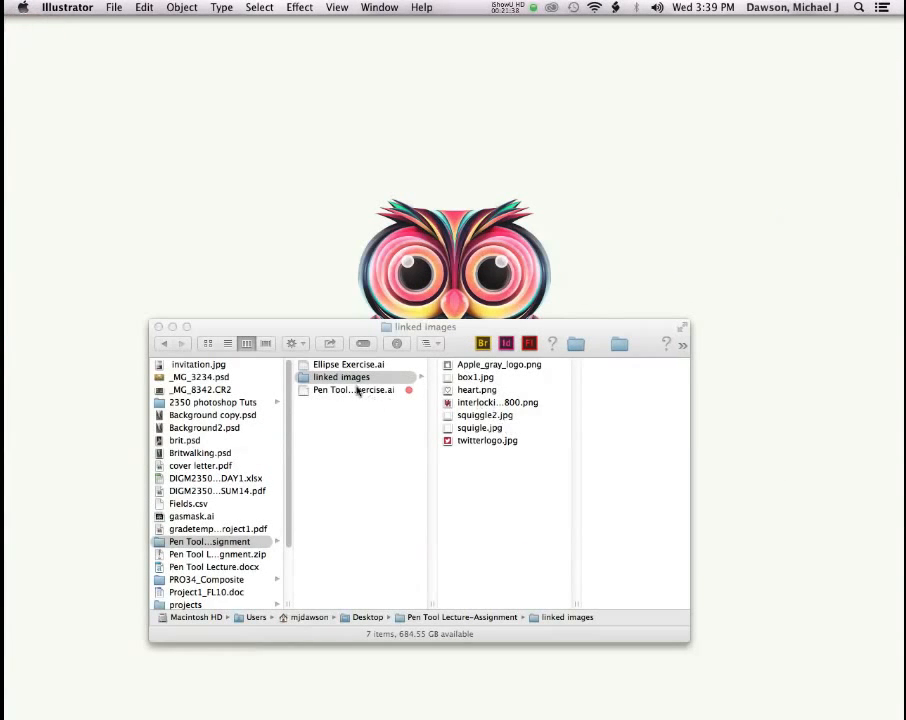
click(347, 366)
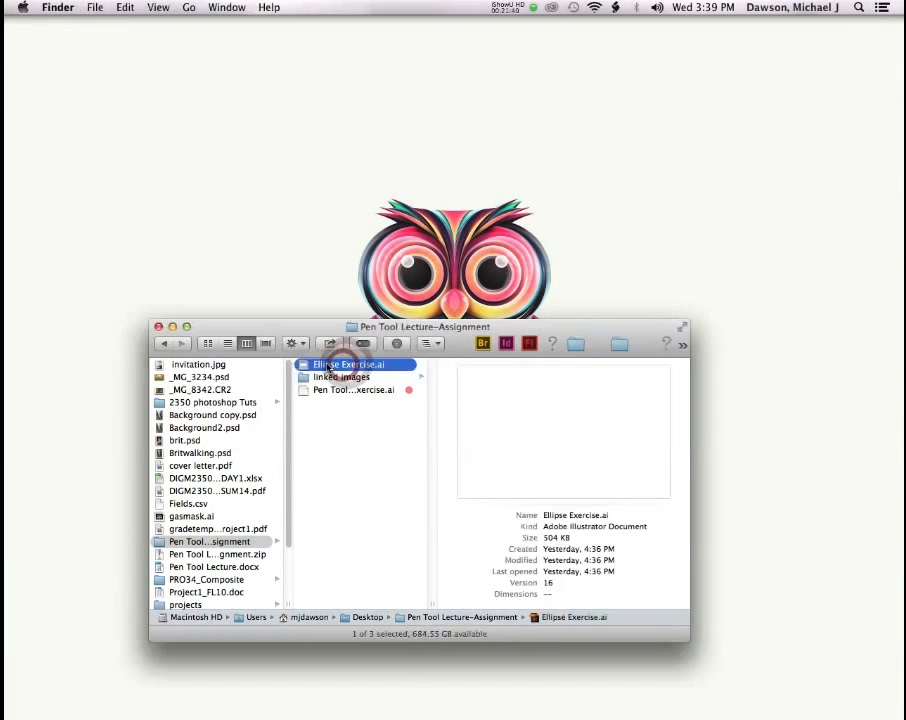
double_click(326, 366)
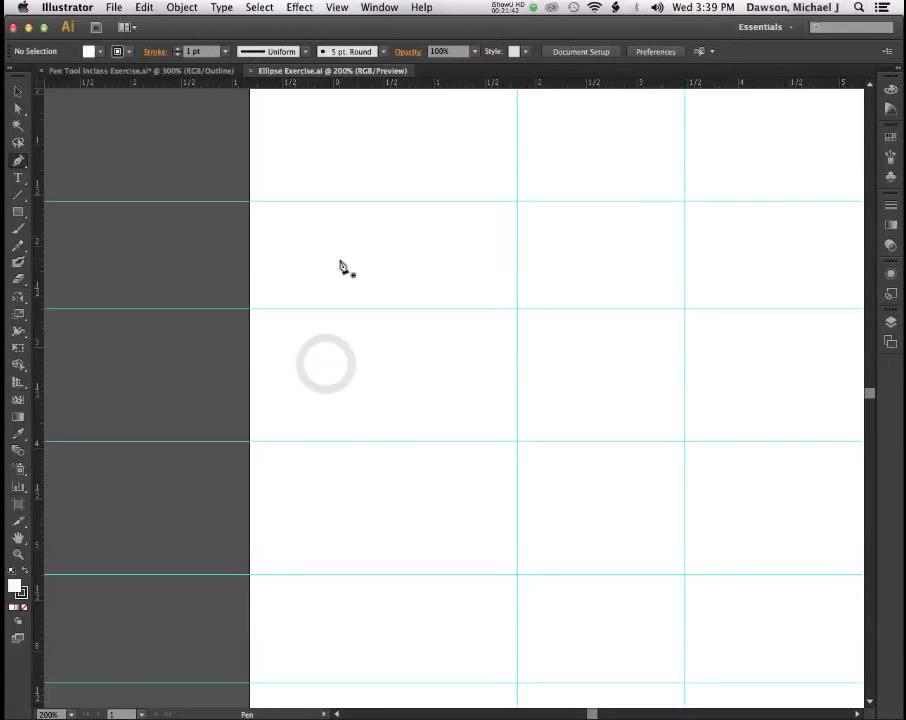
Zoom out to 150%, pan across the guide-lined artboard, and pick the Ellipse tool from the Rectangle flyout.
scroll(359, 268, right, 3)
key(super+minus)
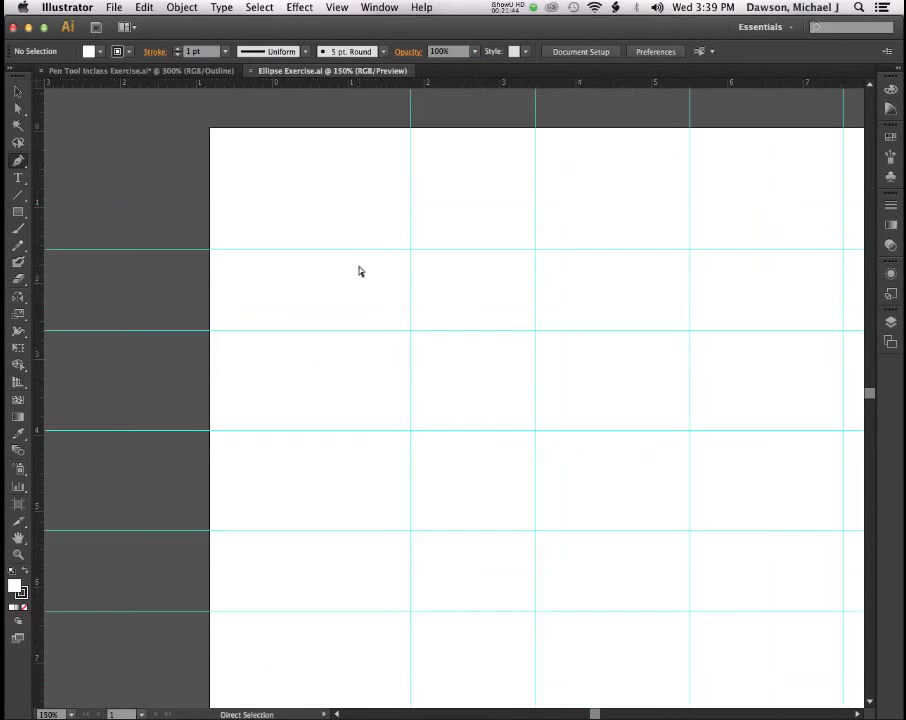
scroll(367, 272, right, 5)
scroll(367, 272, down, 1)
scroll(367, 272, right, 1)
scroll(367, 272, down, 4)
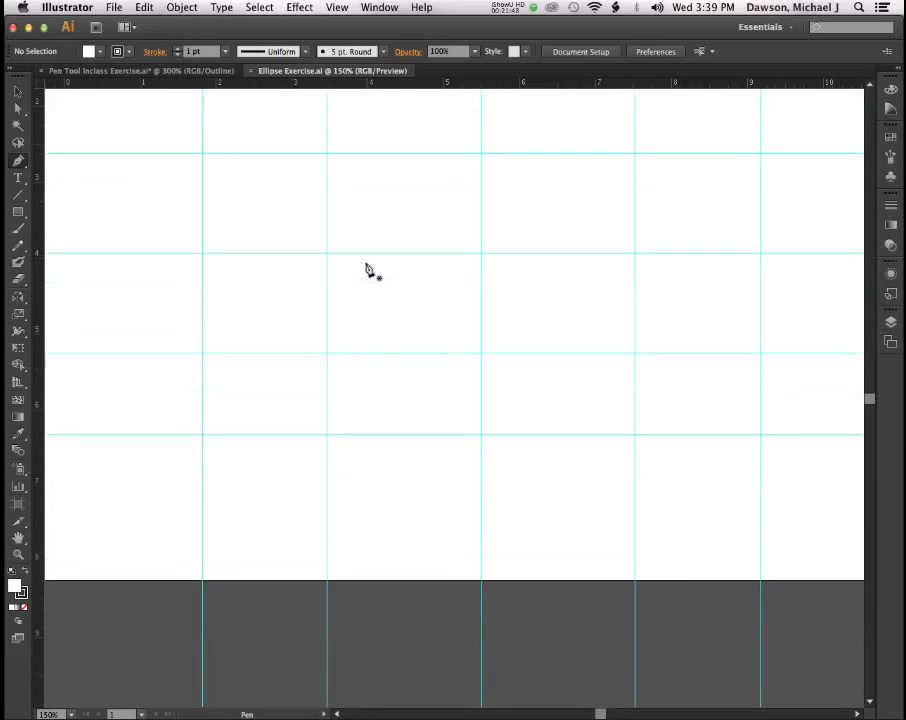
scroll(367, 270, up, 2)
scroll(367, 270, right, 2)
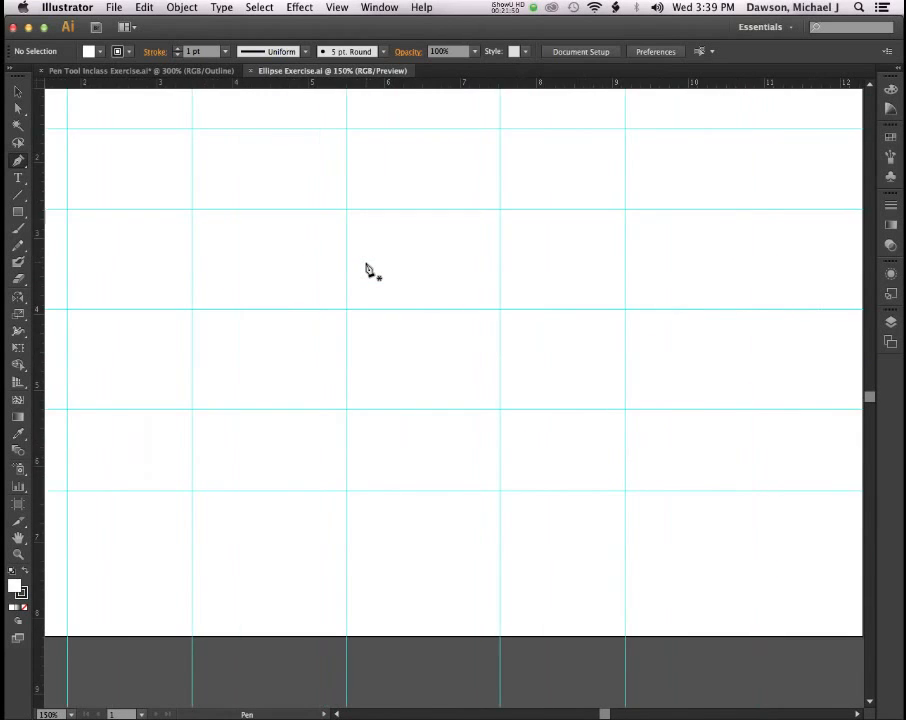
scroll(367, 268, up, 2)
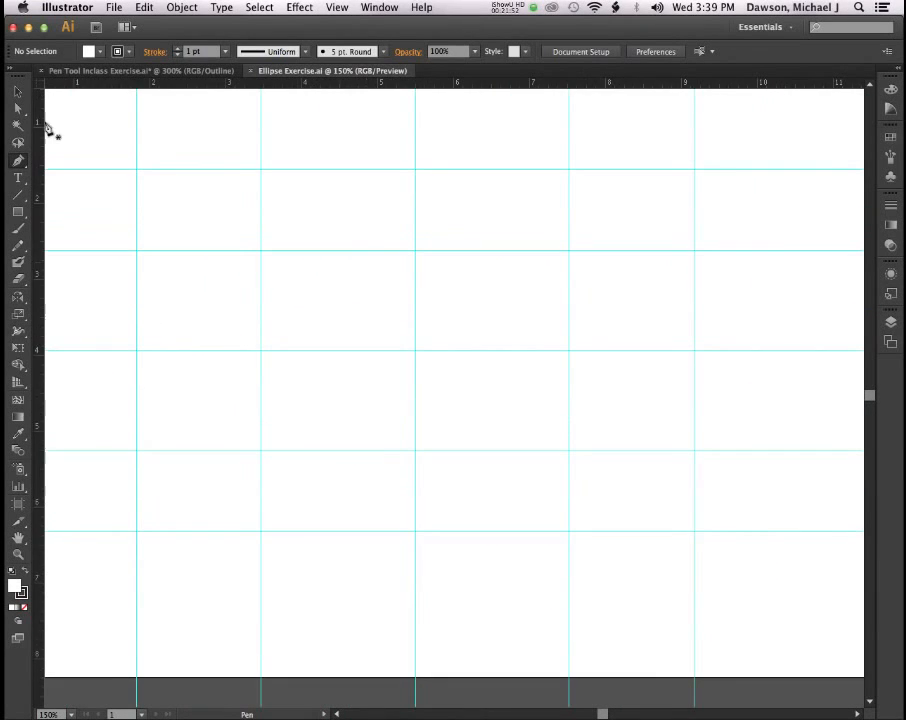
drag(17, 213, 82, 242)
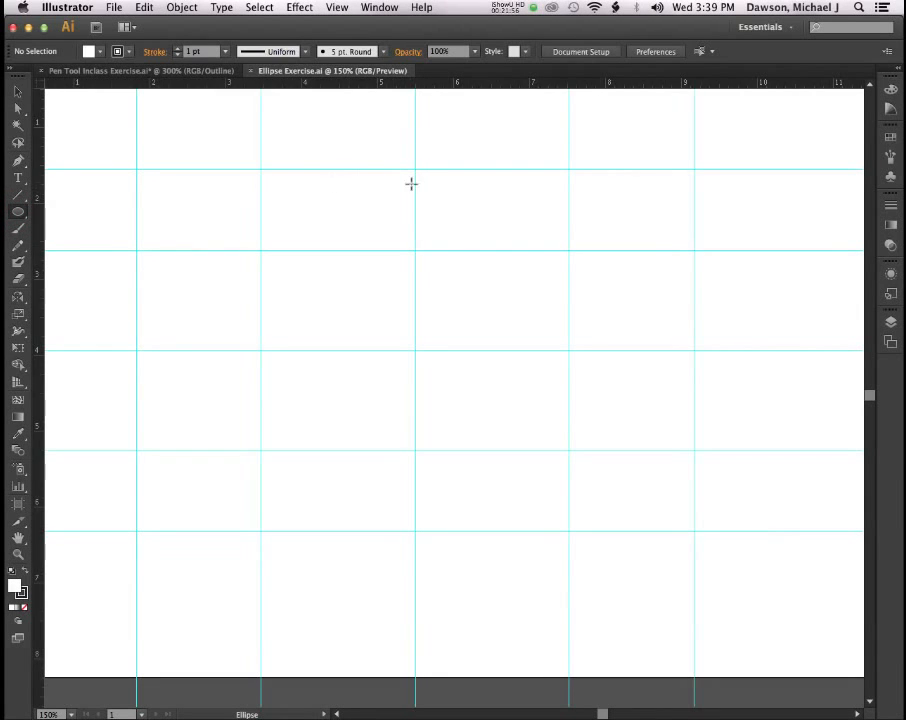
Draw an ellipse across the guide rectangle and stretch its top up to the upper guide.
drag(410, 178, 516, 350)
mouse_move(612, 400)
mouse_down()
mouse_move(653, 416)
mouse_move(527, 424)
mouse_move(386, 477)
mouse_move(386, 491)
mouse_move(384, 471)
mouse_move(572, 522)
mouse_move(669, 536)
mouse_move(690, 475)
mouse_move(689, 538)
mouse_move(681, 530)
mouse_move(691, 529)
mouse_move(668, 530)
mouse_move(694, 532)
mouse_up()
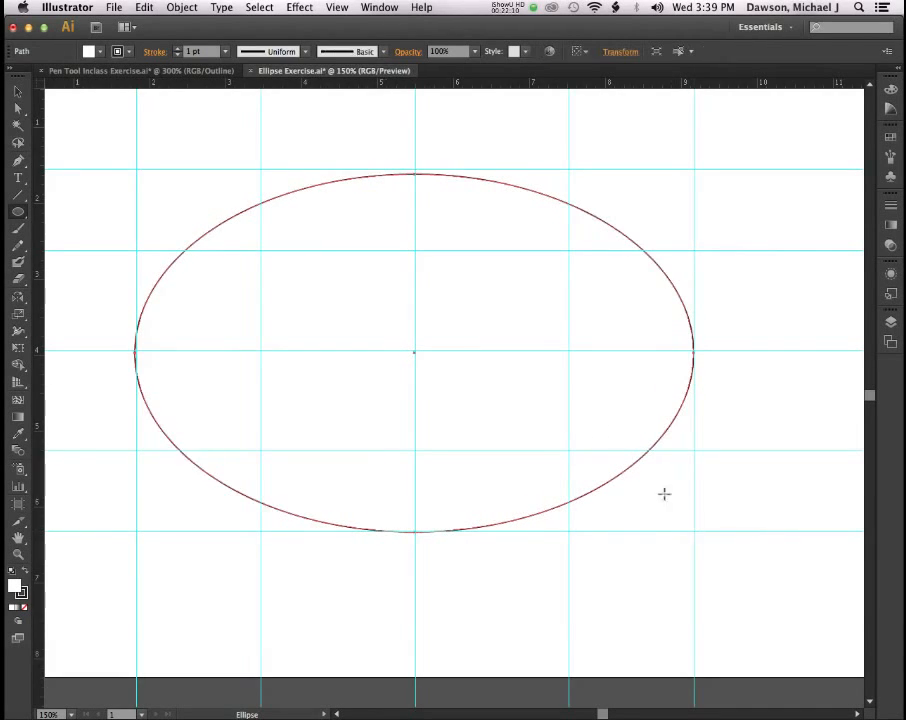
key(v)
drag(413, 173, 414, 170)
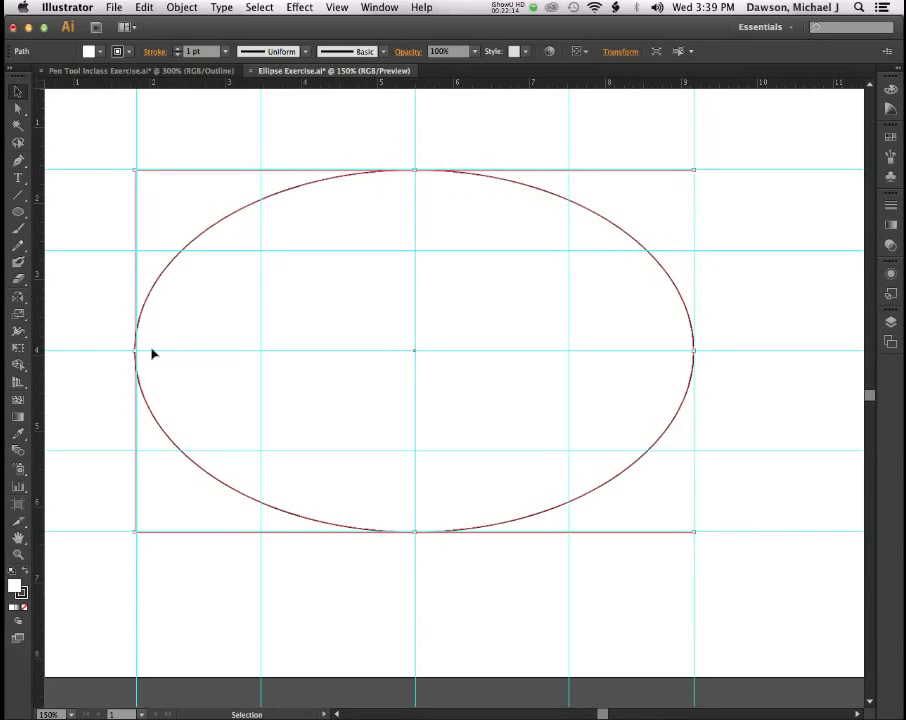
Fit the ellipse's left side to the guide, then use Select > Object > Direction Handles.
drag(134, 352, 134, 352)
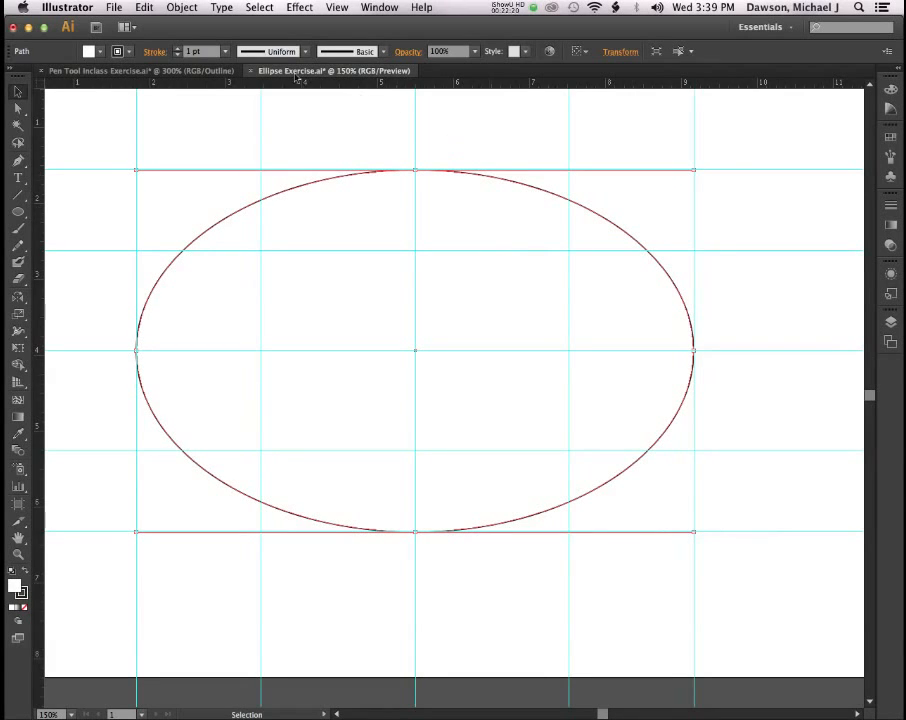
click(257, 7)
mouse_move(380, 148)
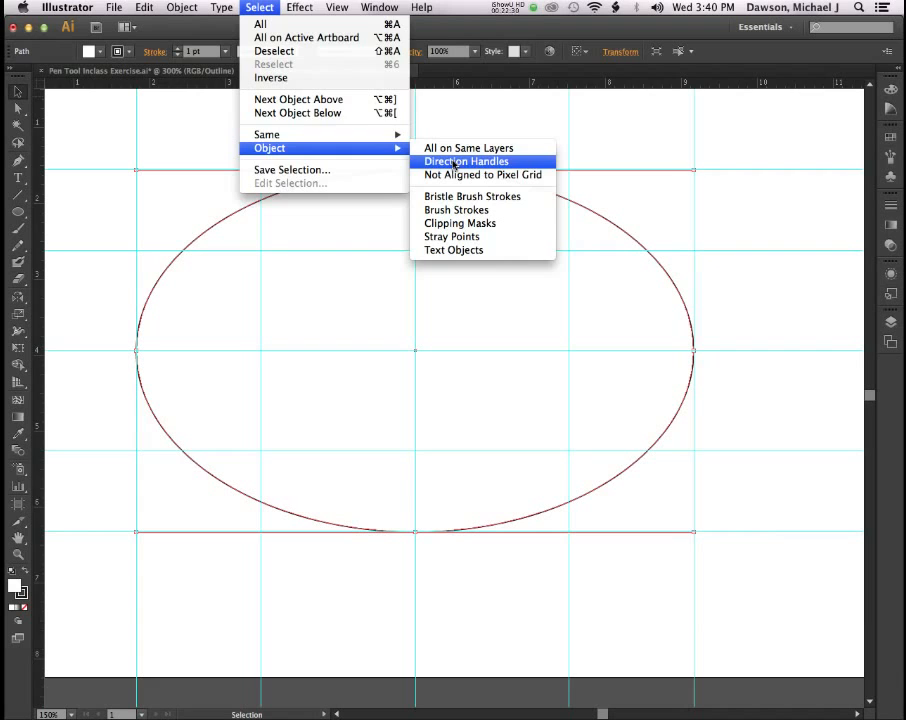
click(455, 161)
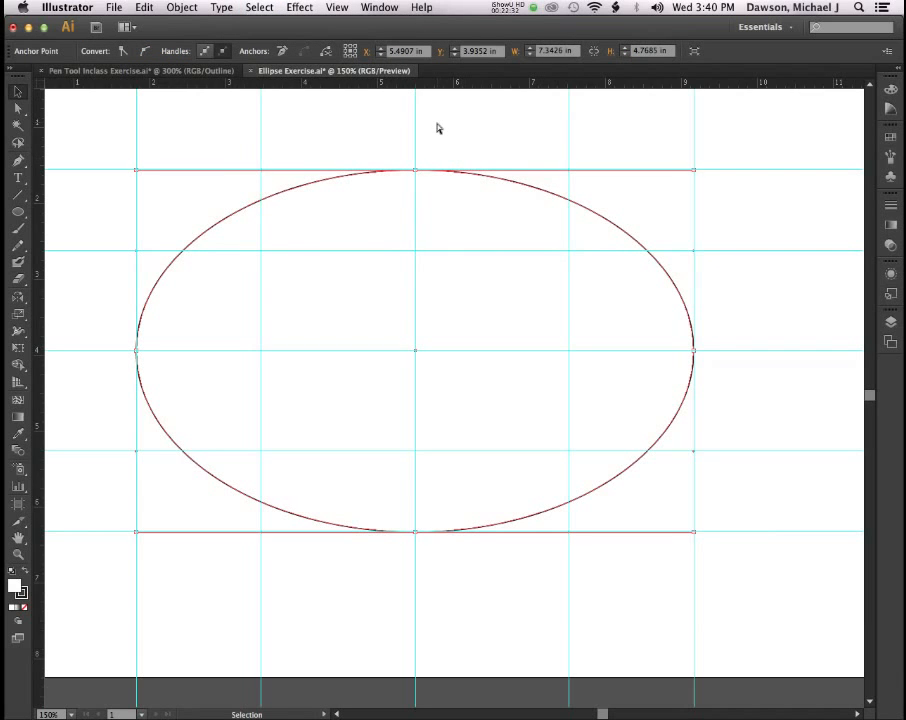
Drag the top anchor's direction handles to reshape the upper curve, then reselect all direction handles.
key(a)
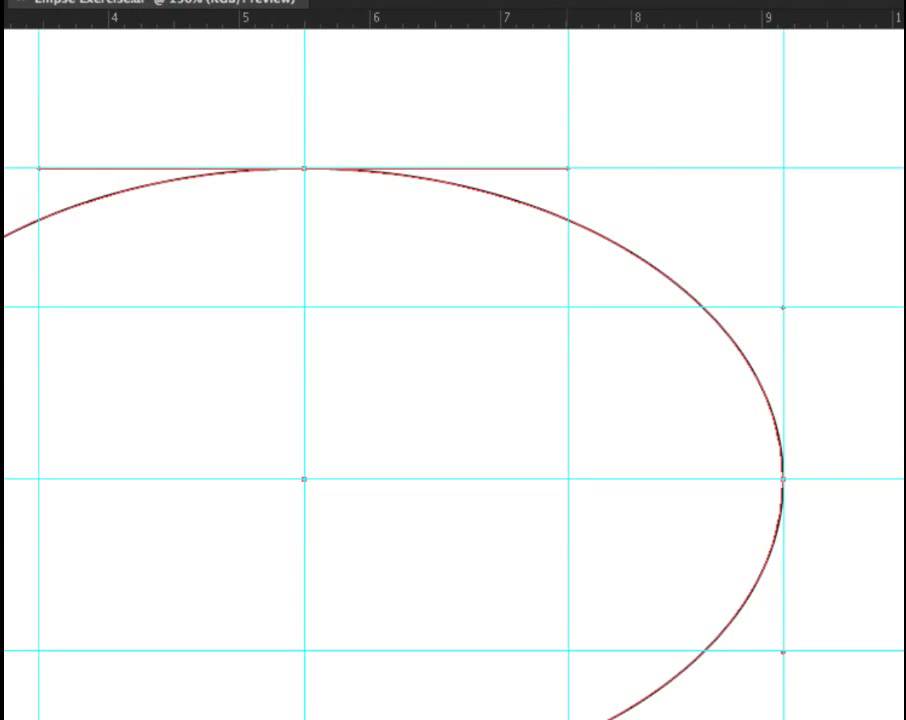
mouse_move(568, 168)
mouse_down()
mouse_move(574, 82)
mouse_move(556, 135)
mouse_move(553, 199)
mouse_move(571, 171)
mouse_move(577, 182)
mouse_move(568, 176)
mouse_move(566, 186)
mouse_move(567, 167)
mouse_up()
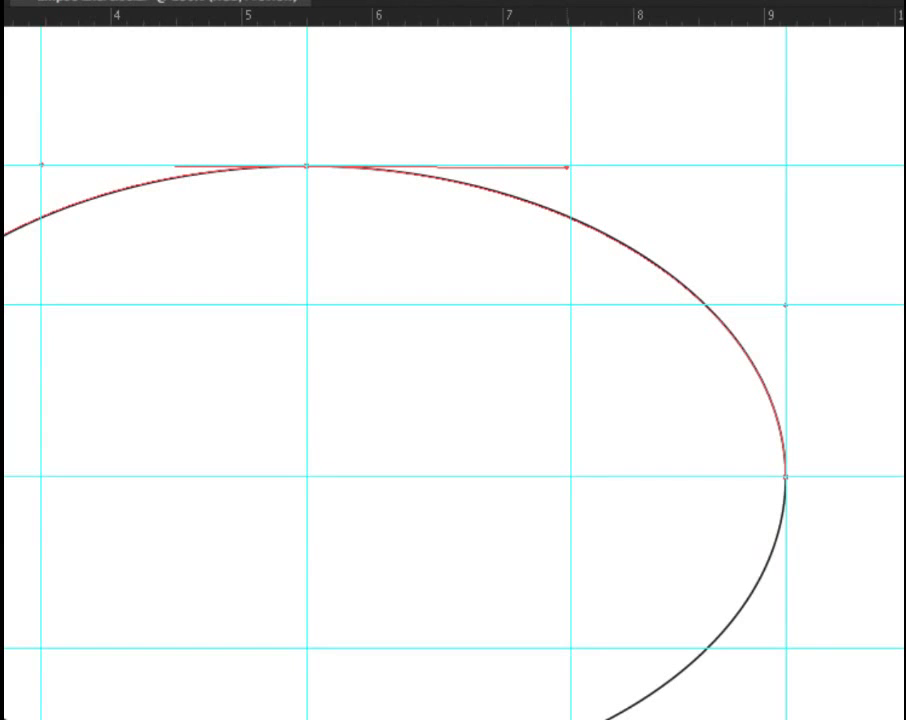
drag(567, 167, 567, 166)
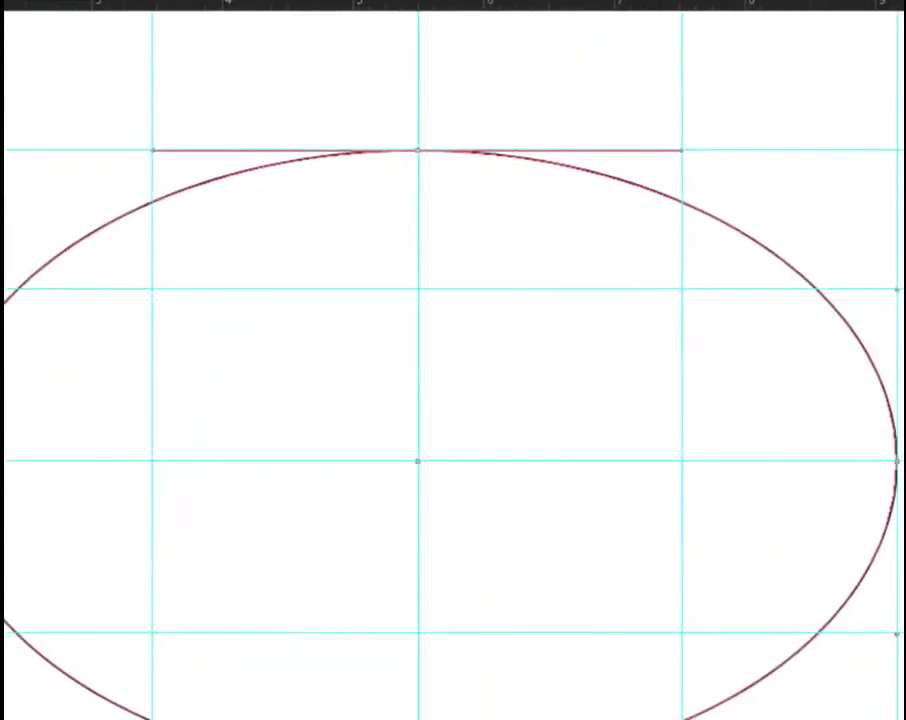
key(v)
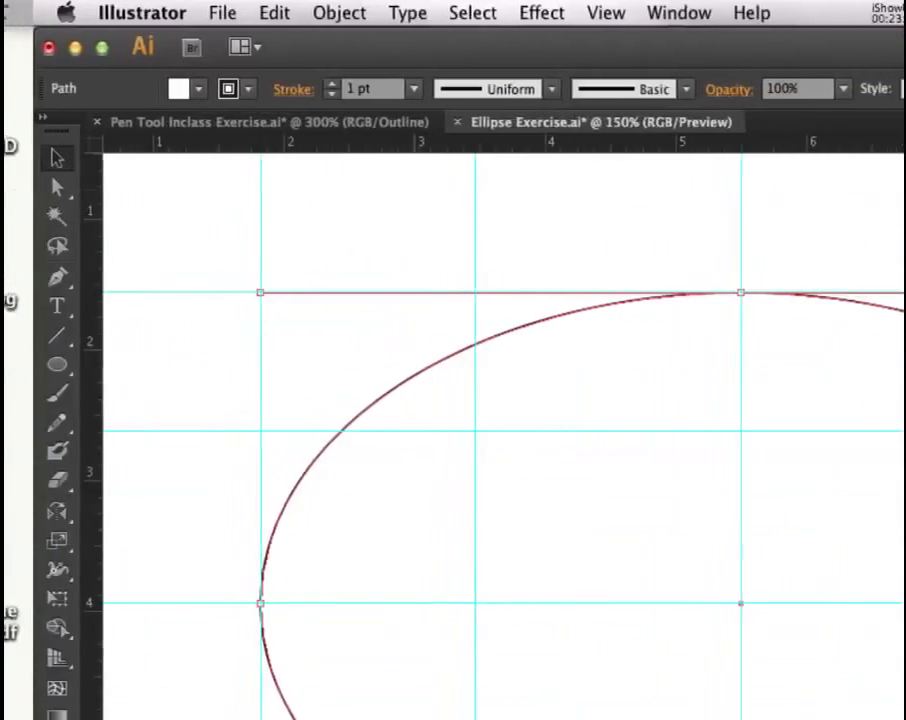
click(363, 13)
mouse_move(400, 255)
click(719, 278)
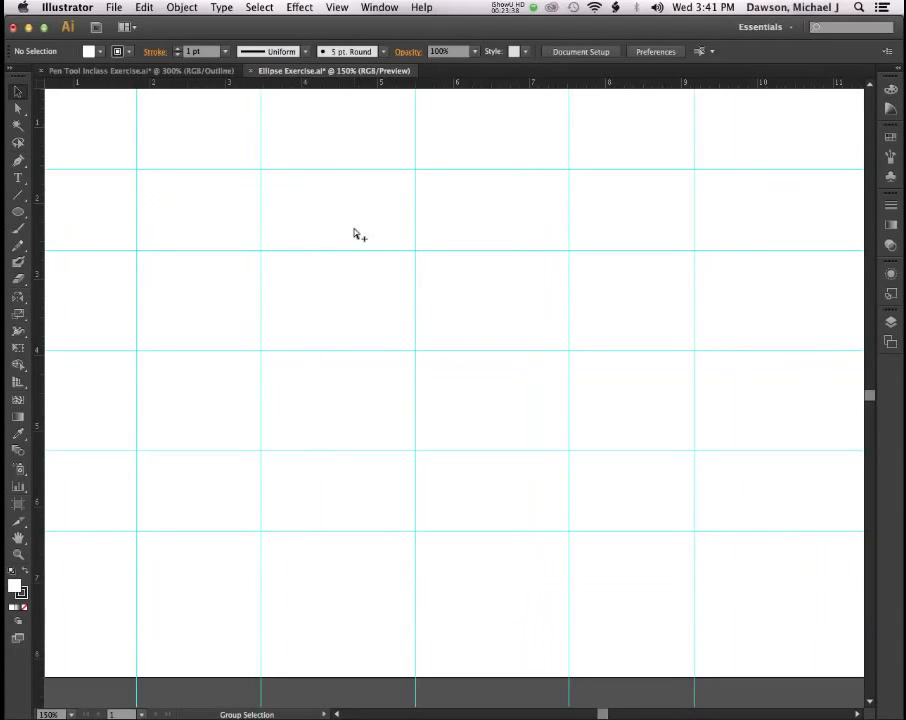
Pen smooth anchors at the top-centre, right-middle and bottom-centre guide crossings, pulling handles along the curve.
click(18, 162)
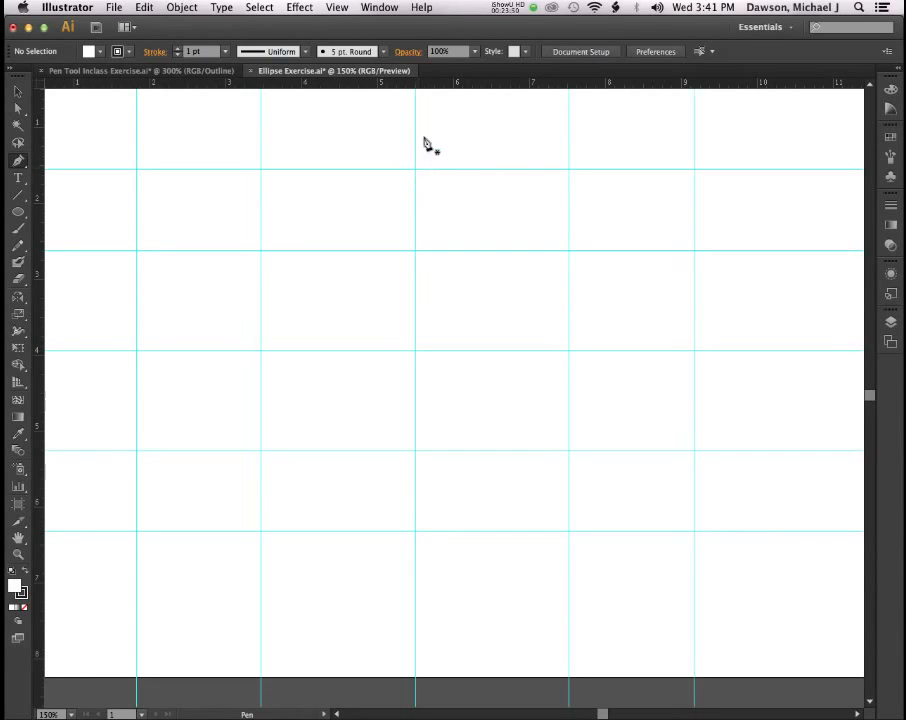
drag(415, 169, 566, 173)
click(569, 170)
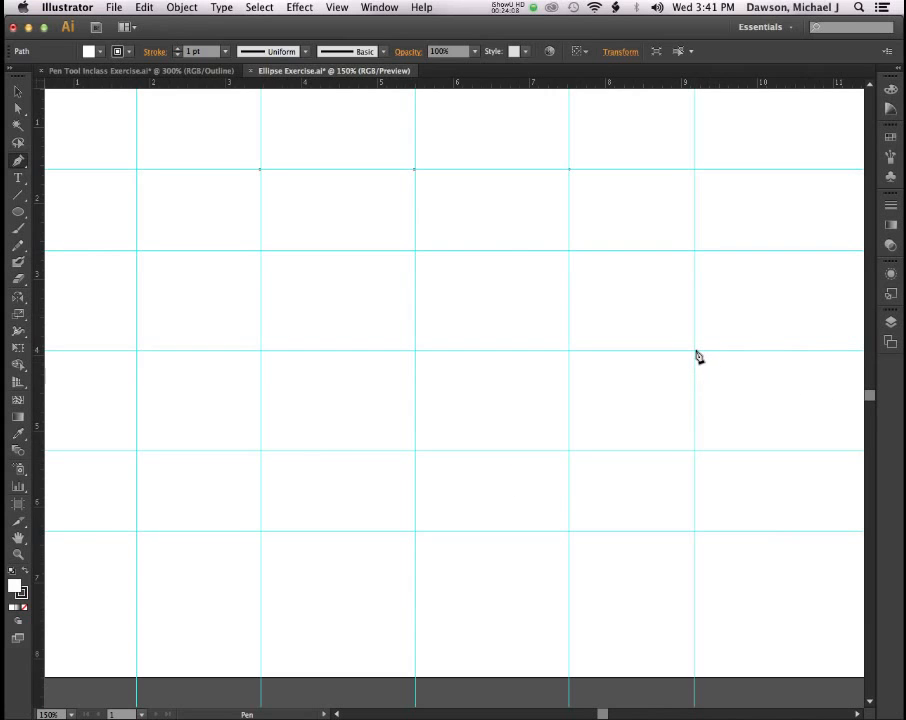
drag(694, 350, 694, 258)
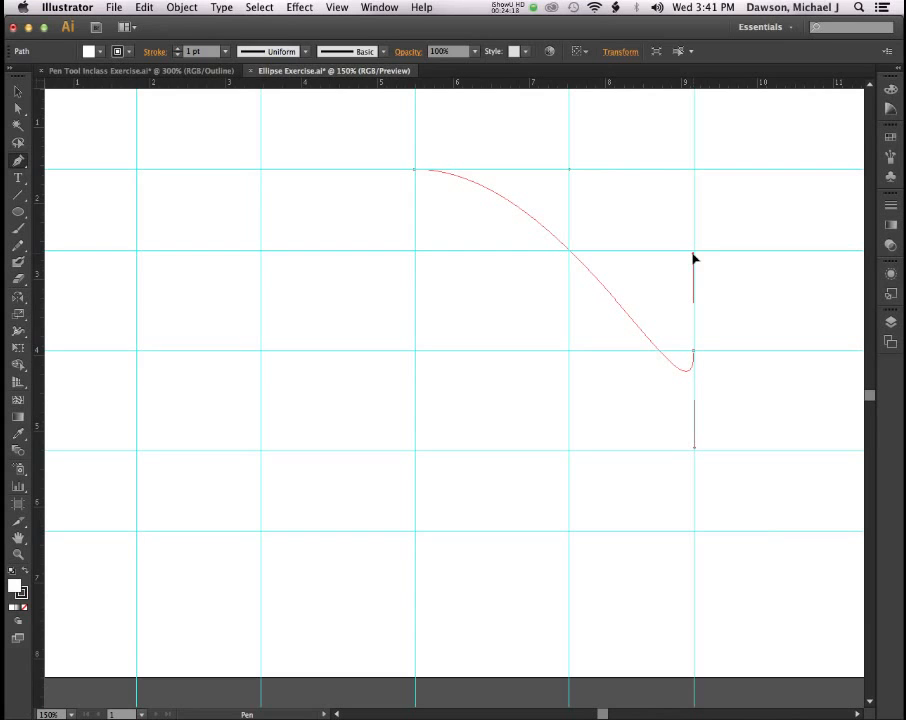
drag(694, 258, 694, 450)
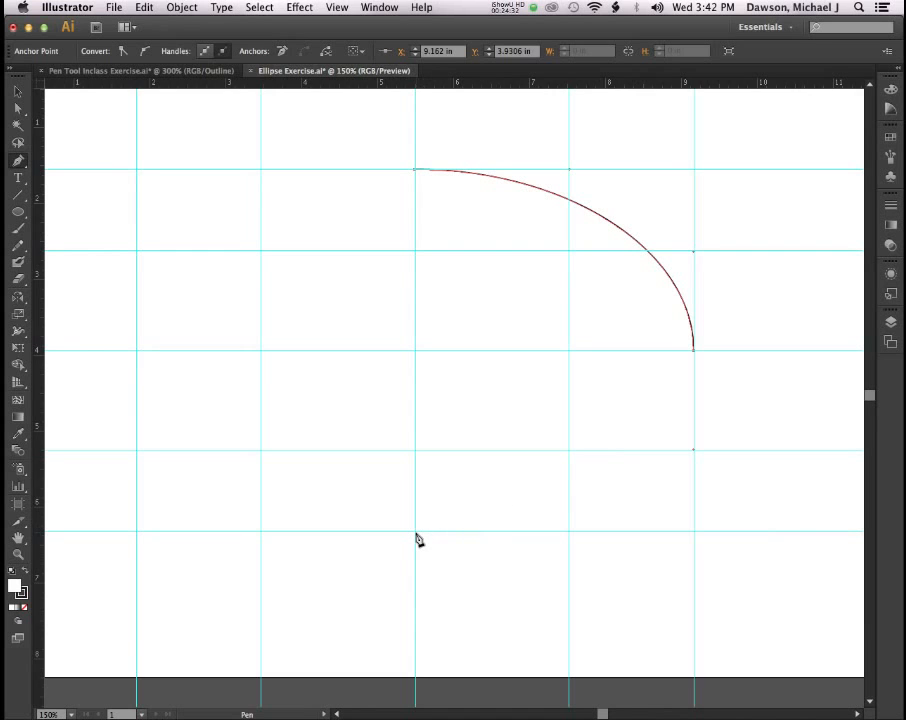
drag(415, 531, 259, 530)
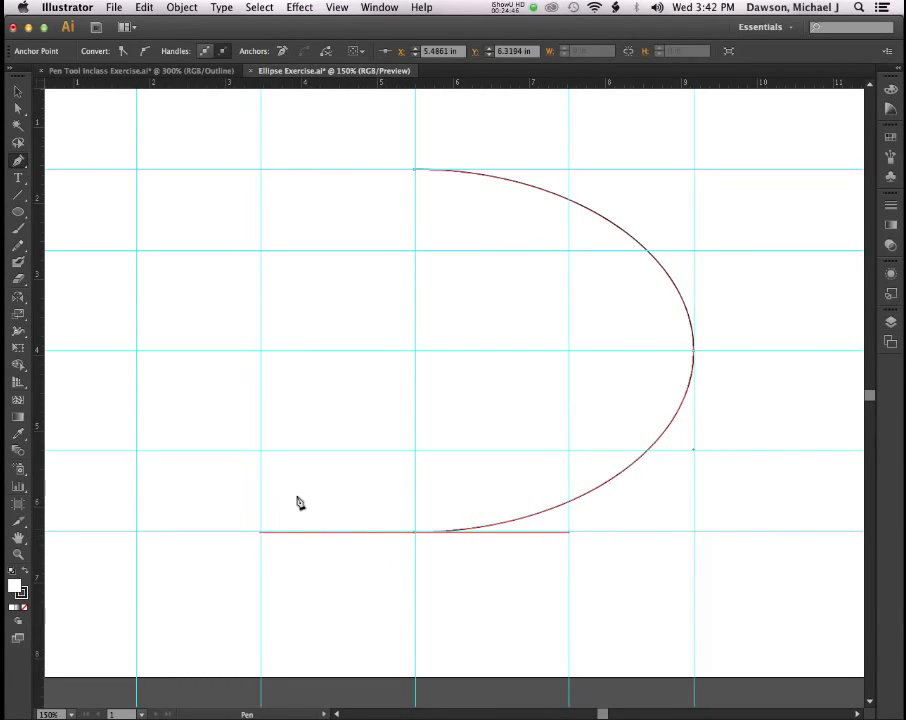
Add a smooth anchor at the left-middle guide crossing and close the path on the top anchor.
scroll(302, 501, left, 5)
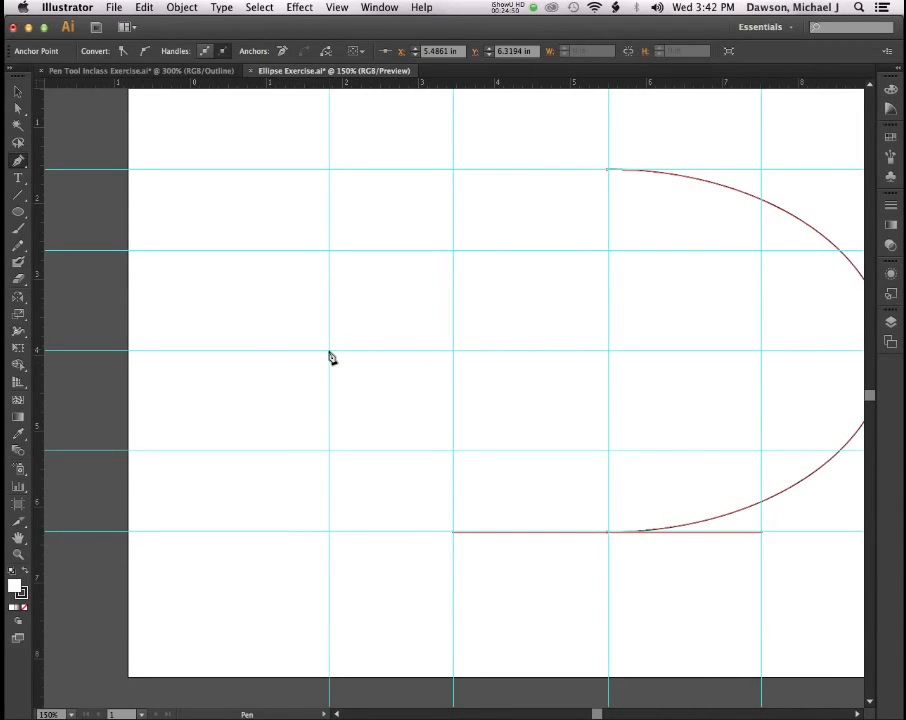
drag(329, 350, 331, 254)
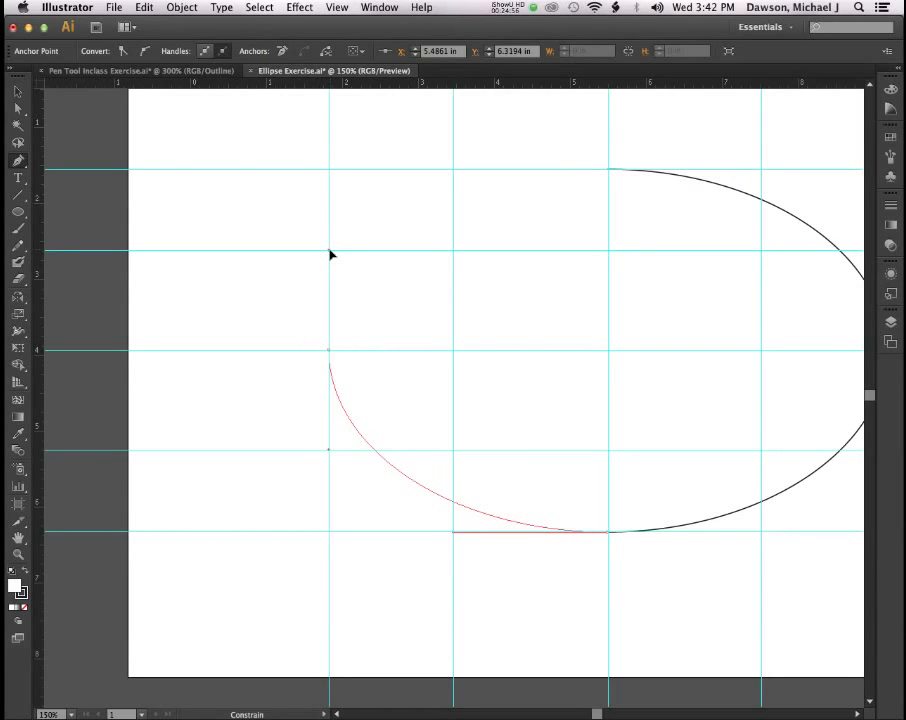
drag(331, 254, 331, 254)
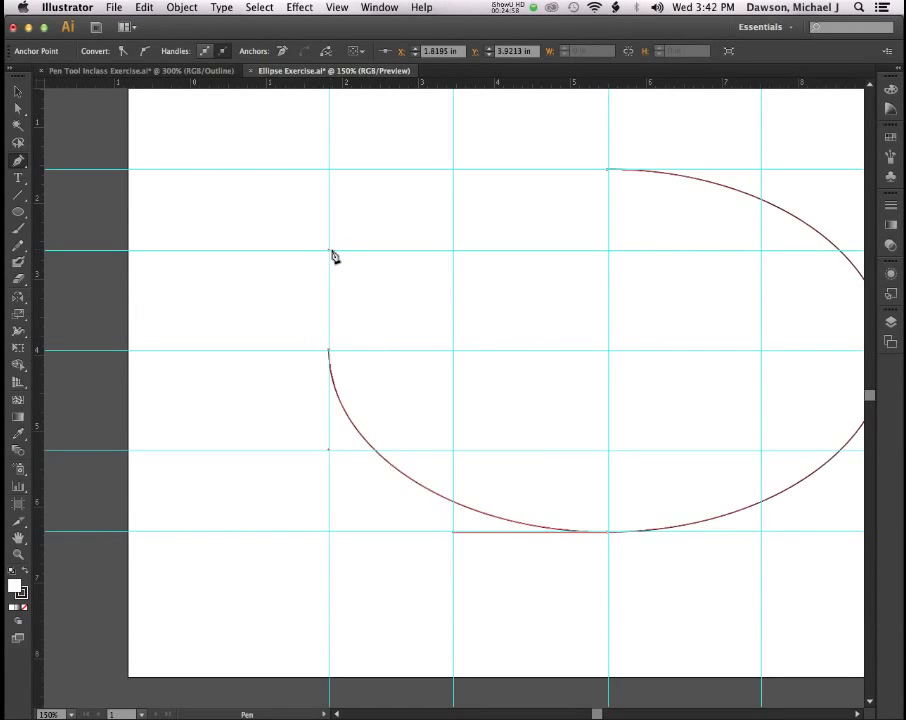
scroll(598, 196, right, 3)
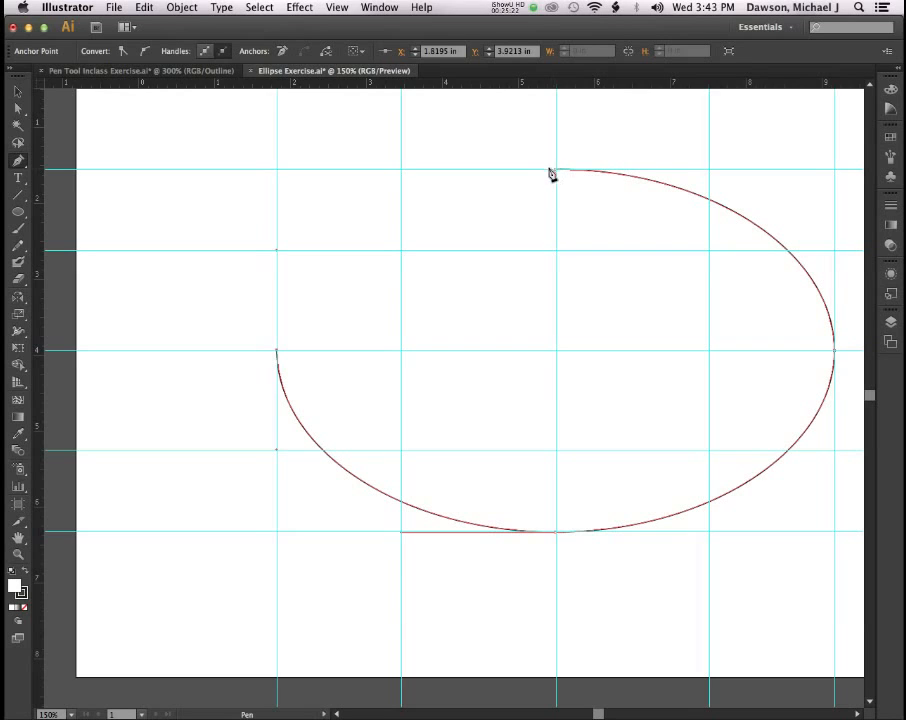
drag(556, 172, 708, 175)
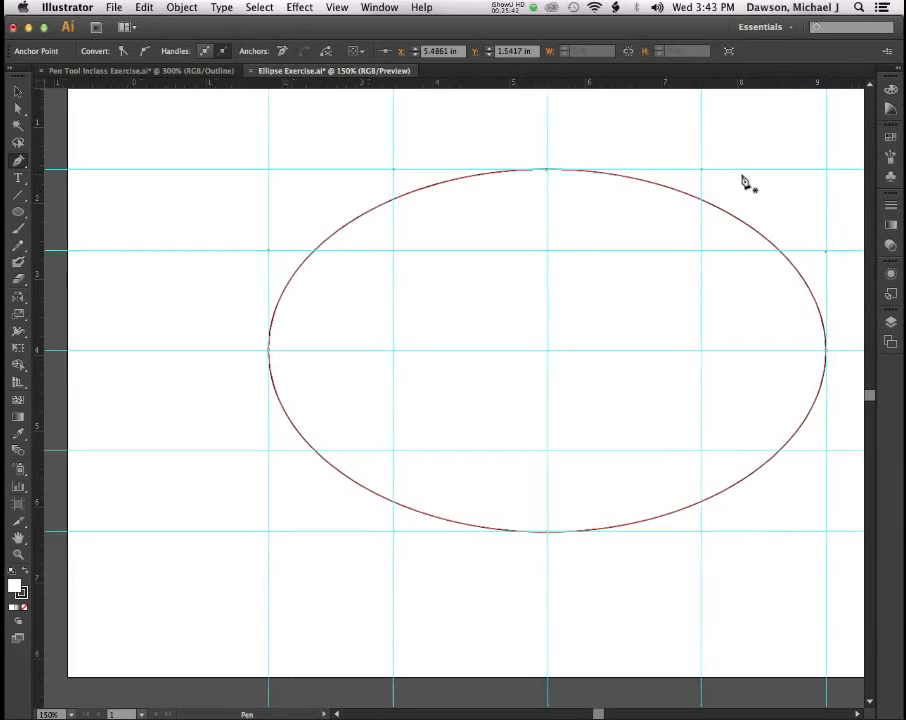
scroll(742, 182, right, 5)
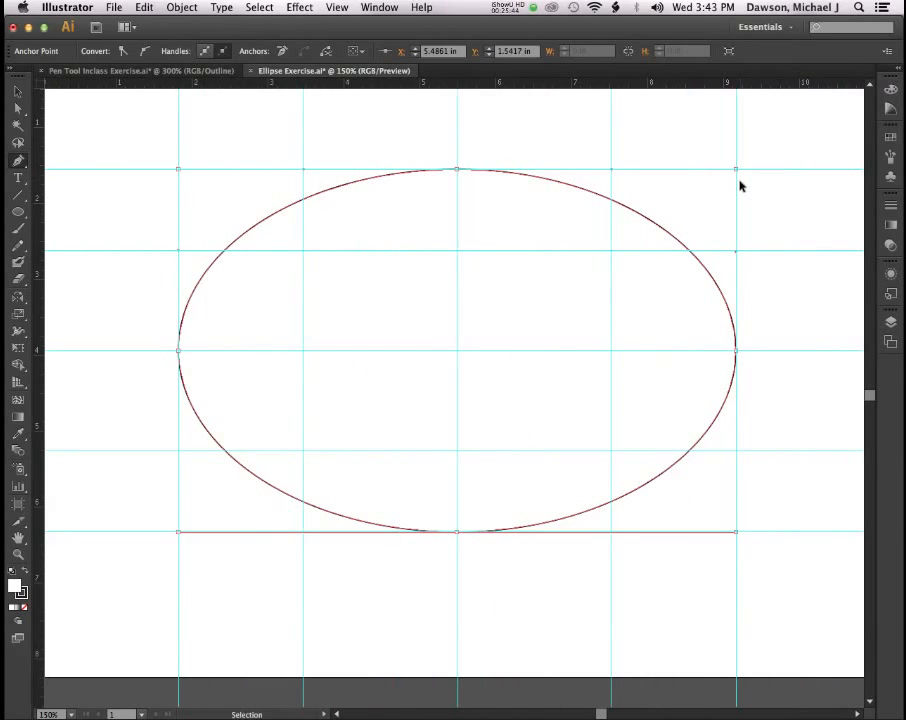
Hide the guides and drag the top anchor's right handle to reshape the ellipse's upper curve.
key(super+semicolon)
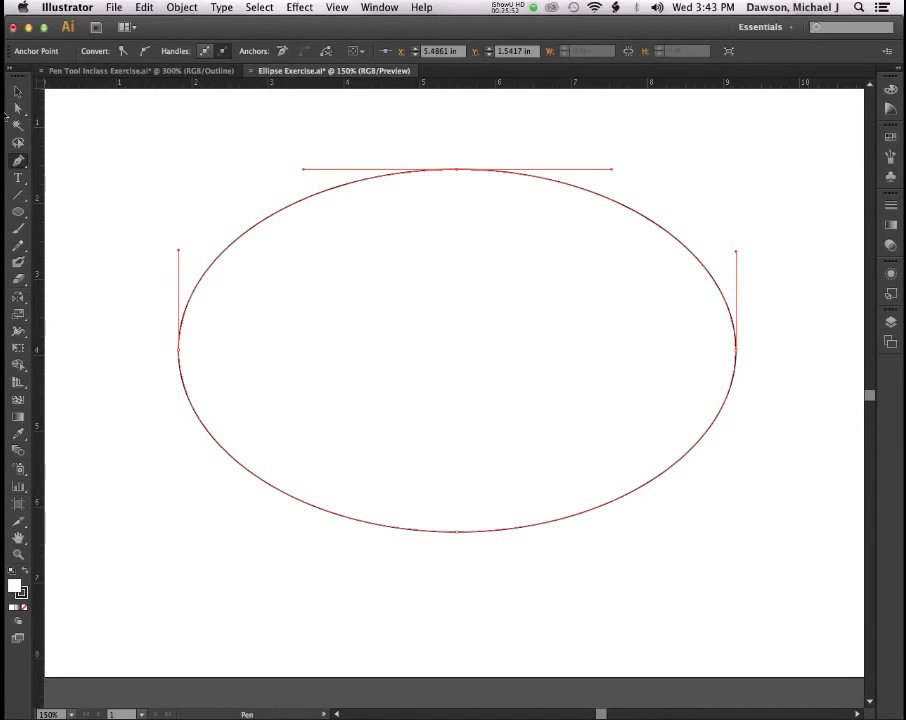
click(18, 108)
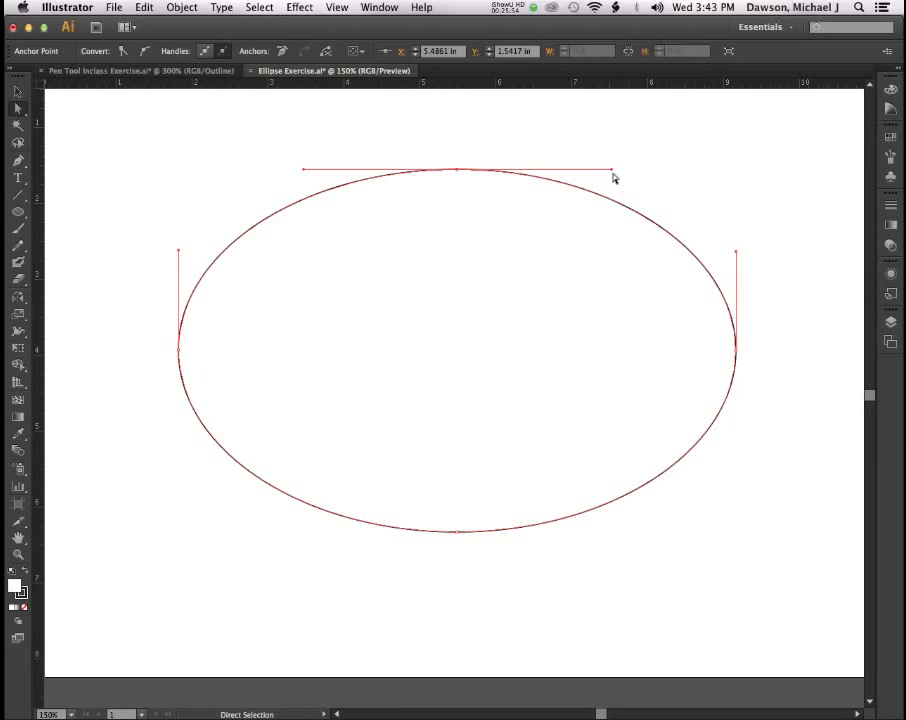
mouse_move(611, 168)
mouse_down()
mouse_move(613, 131)
mouse_move(608, 165)
mouse_up()
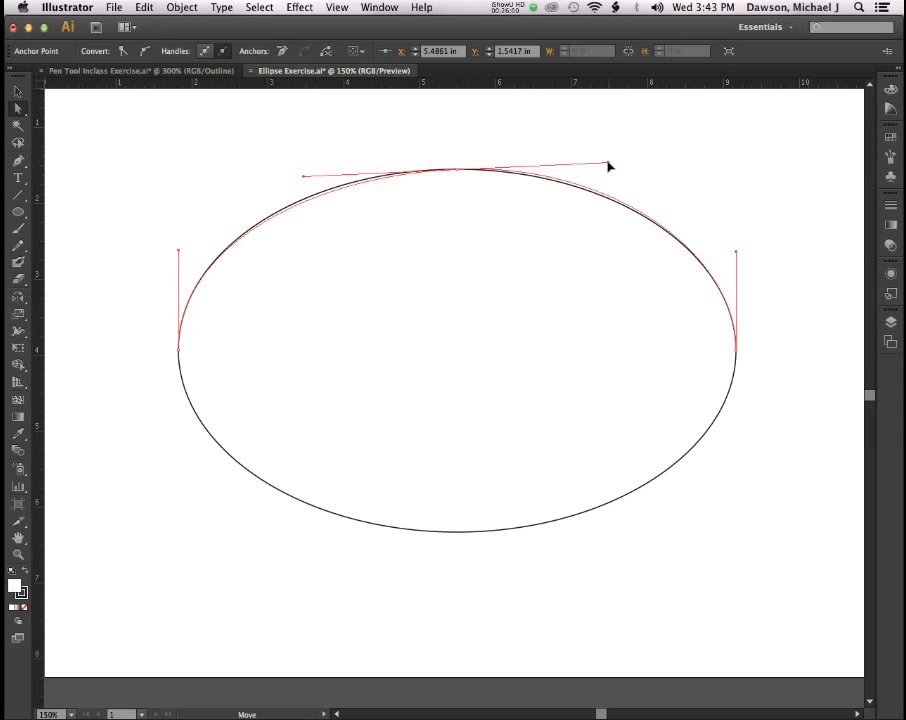
drag(608, 165, 607, 223)
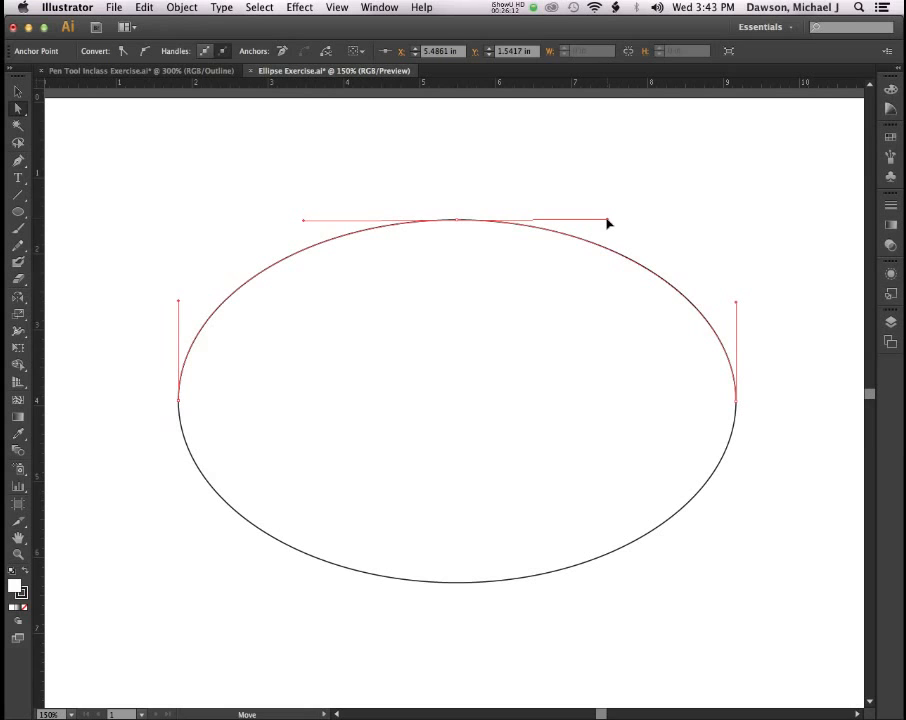
drag(607, 223, 588, 215)
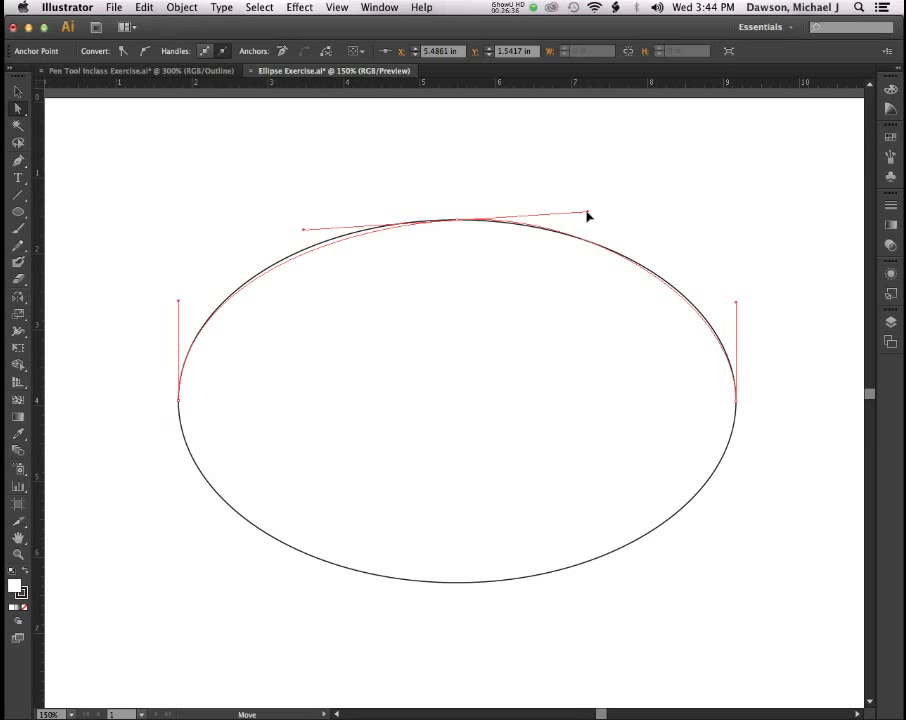
drag(587, 216, 590, 208)
key(super)
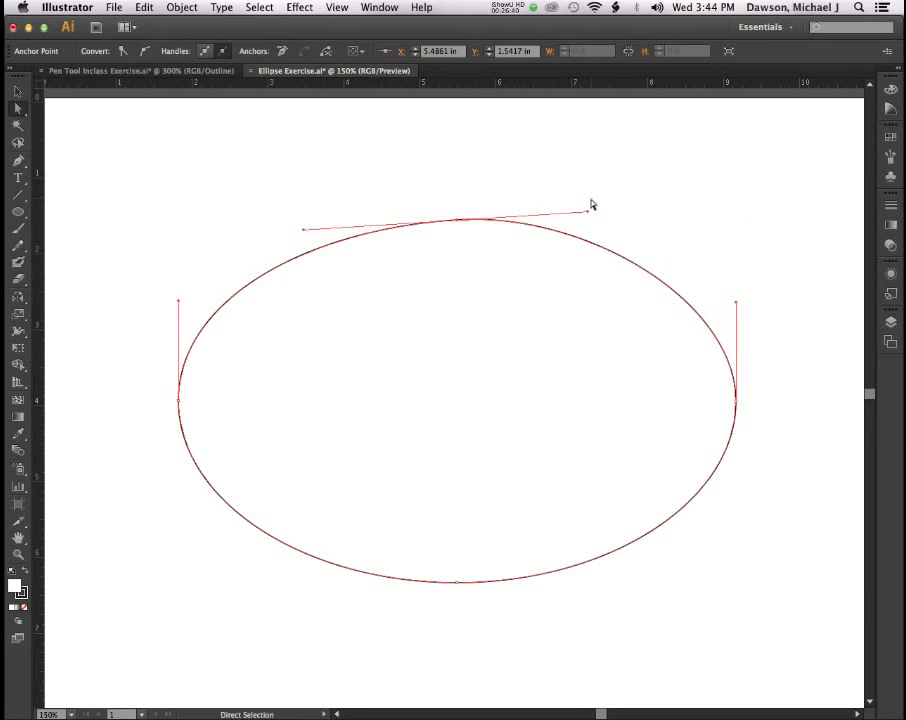
key(p)
key(super)
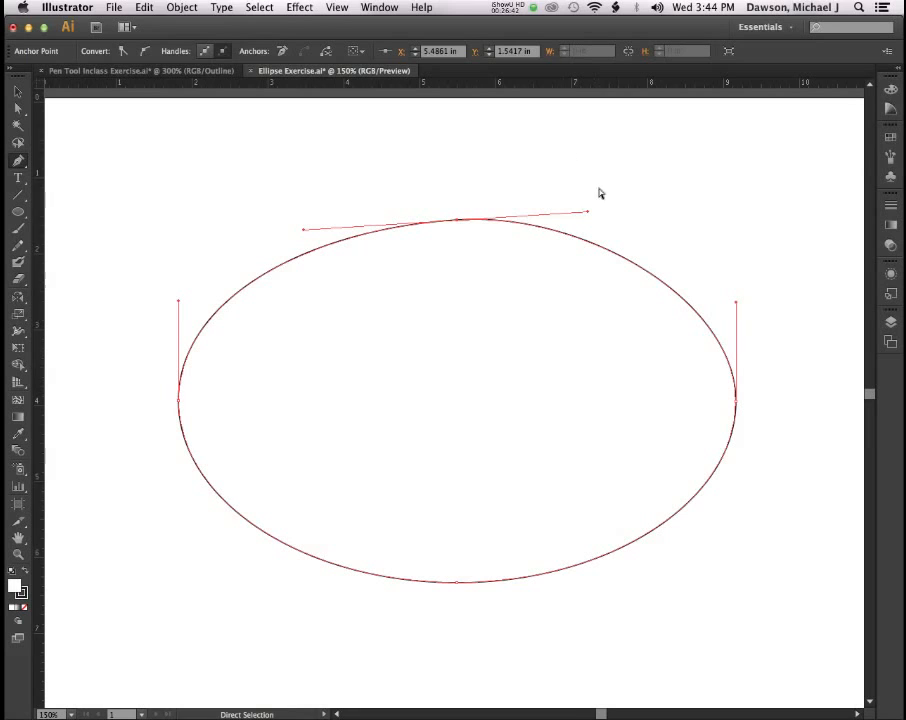
Drag the top anchor's right handle until it is horizontal and the path matches the ellipse.
drag(586, 211, 604, 222)
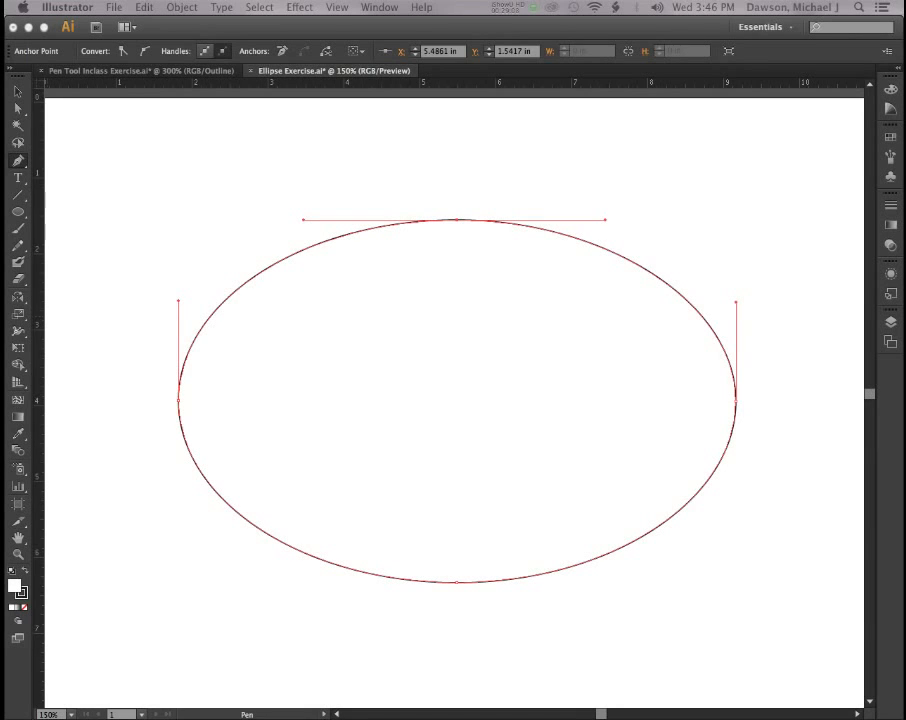
Return to Pen Tool Inclass Exercise.ai, zoomed out to 66.67% and scrolled down to the heart artboards.
click(107, 72)
scroll(370, 303, down, 10)
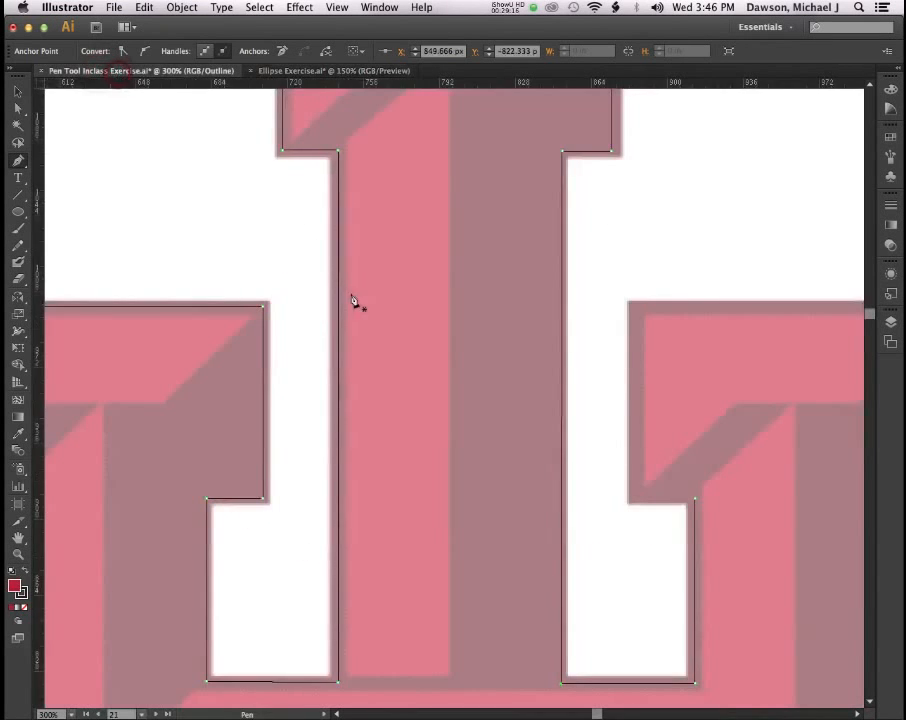
scroll(371, 294, down, 5)
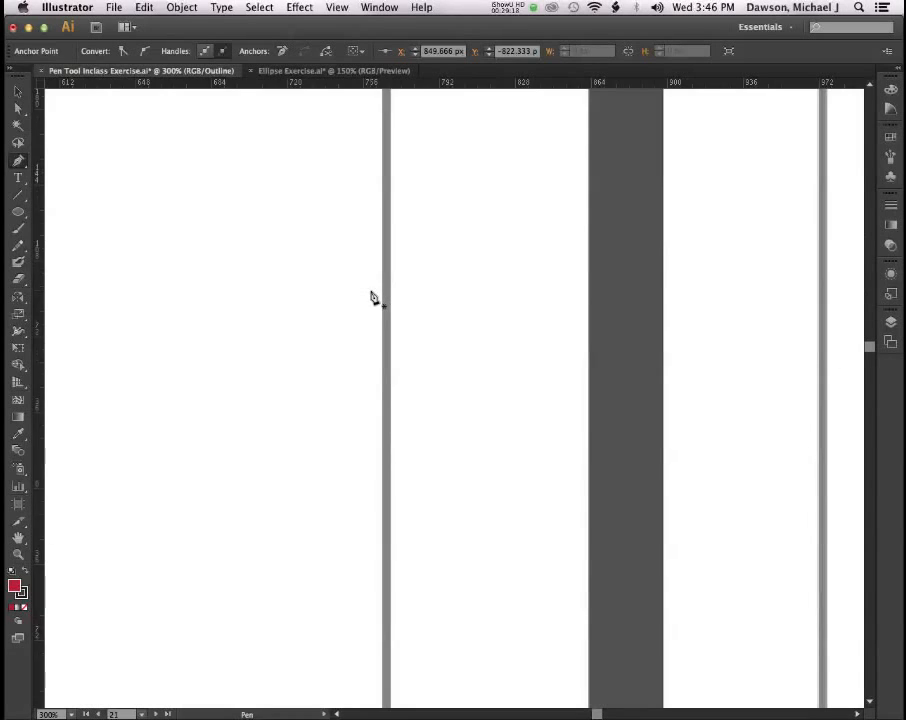
key(super+minus)
key(super+minus)
key(super+minus)
key(super+minus)
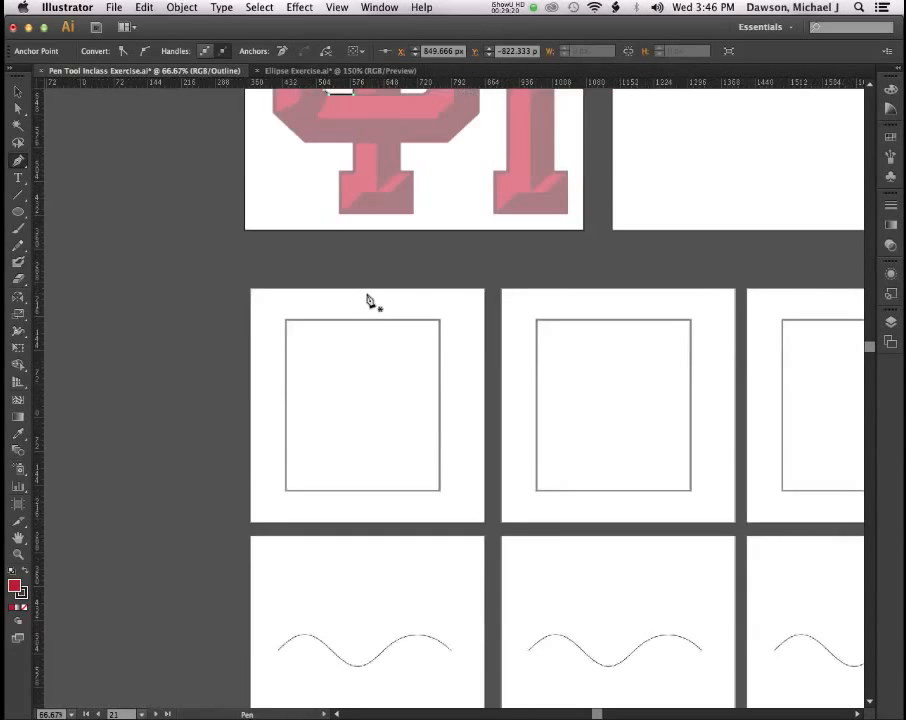
scroll(369, 302, down, 8)
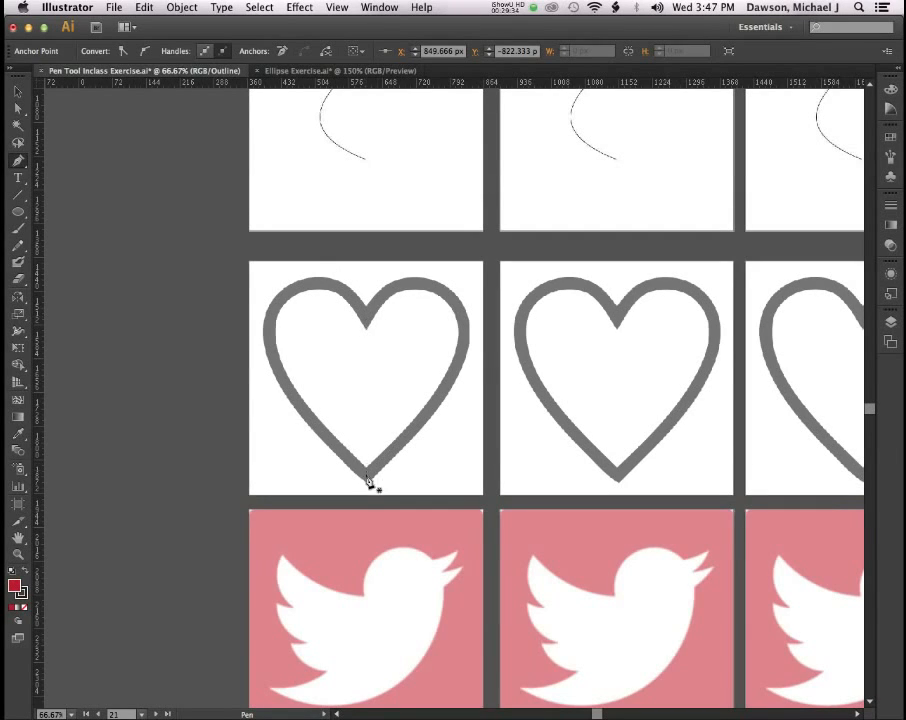
Place curved anchors at the heart's bottom point and top notch to start the path.
drag(370, 480, 500, 367)
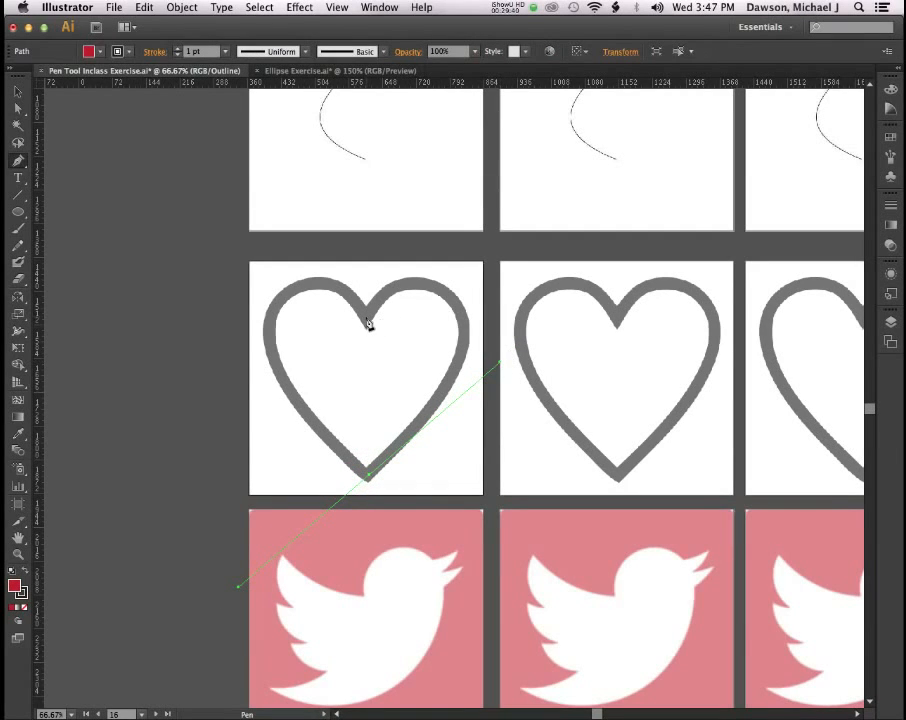
drag(366, 320, 284, 425)
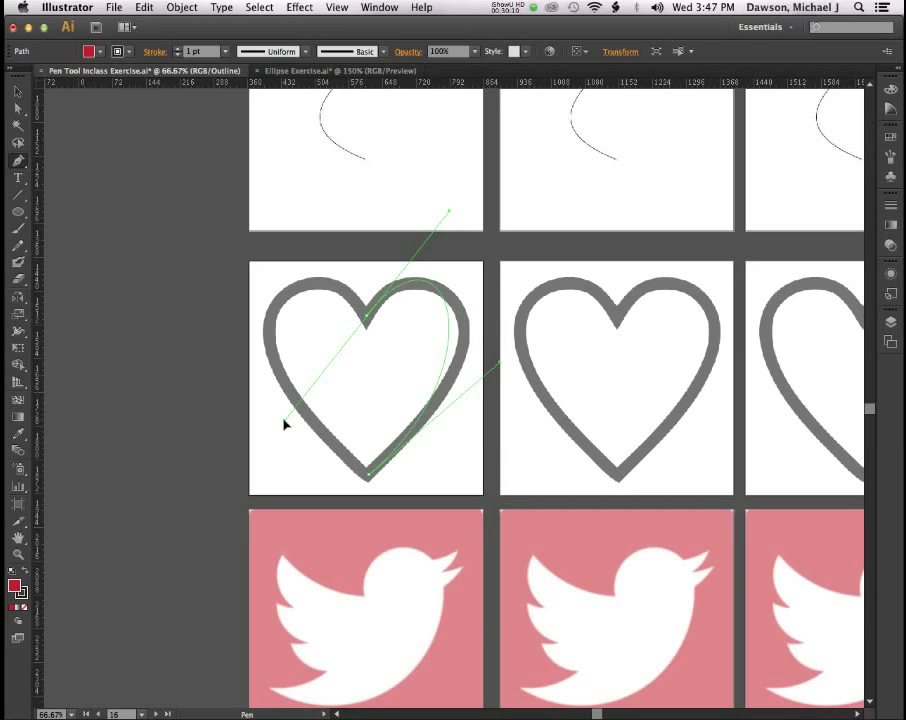
Pull the notch anchor's outgoing handle up-left so the curve hugs the right lobe.
drag(283, 425, 281, 222)
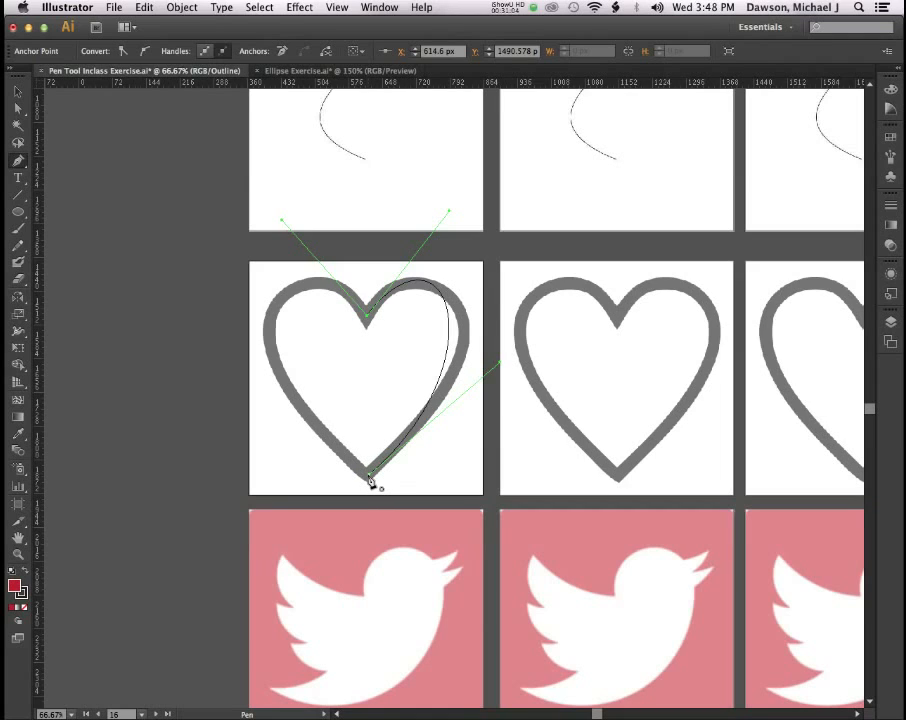
Close the path at the heart's bottom point and fit the closing curve to the left lobe.
drag(368, 476, 527, 607)
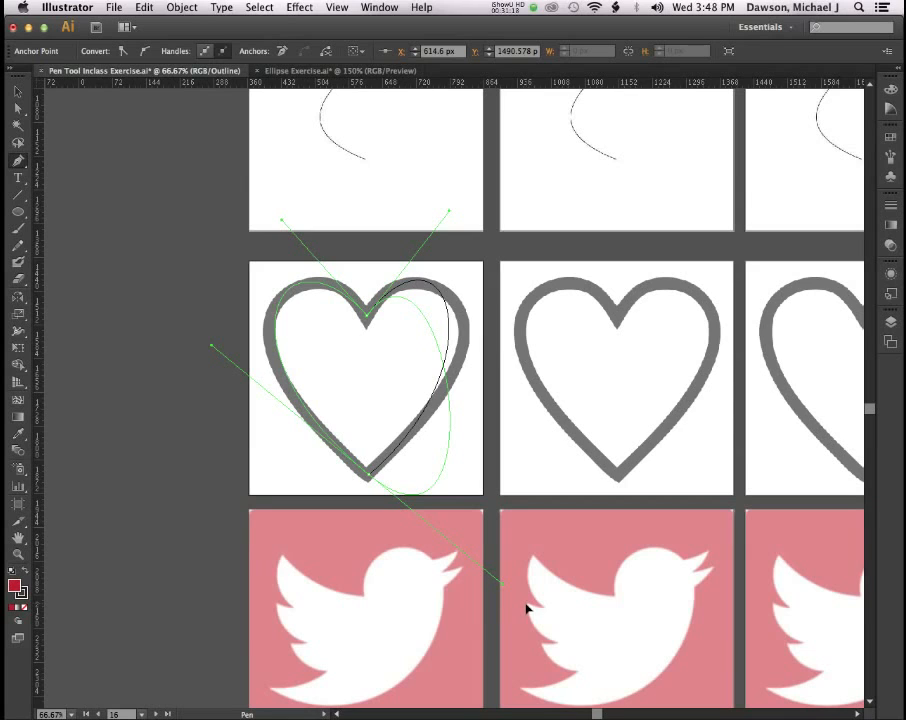
mouse_move(527, 607)
mouse_down()
mouse_move(538, 598)
mouse_move(525, 597)
mouse_up()
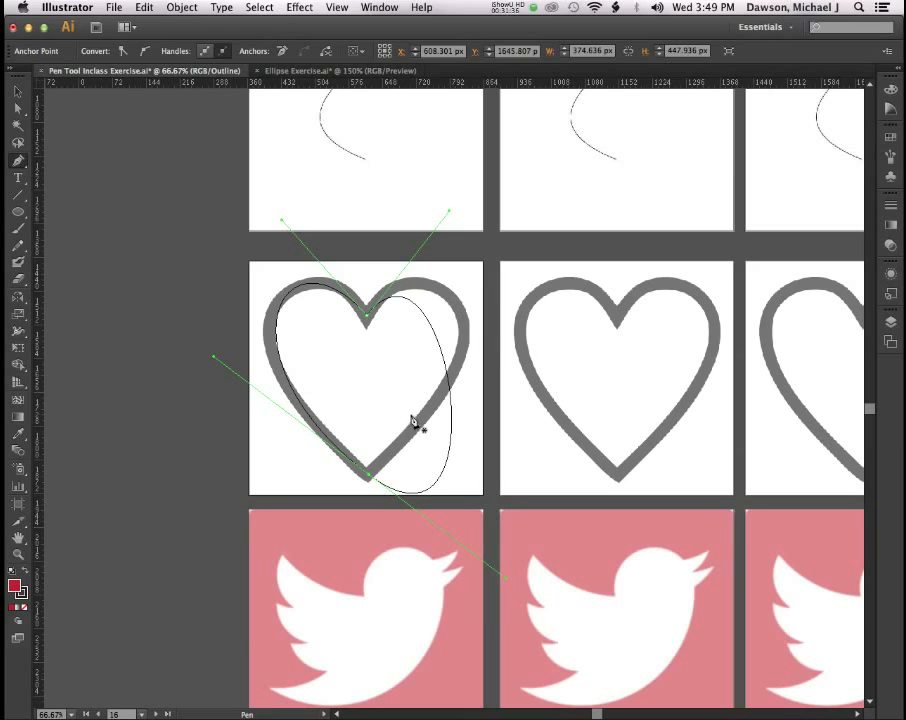
key(shift+c)
drag(506, 581, 527, 377)
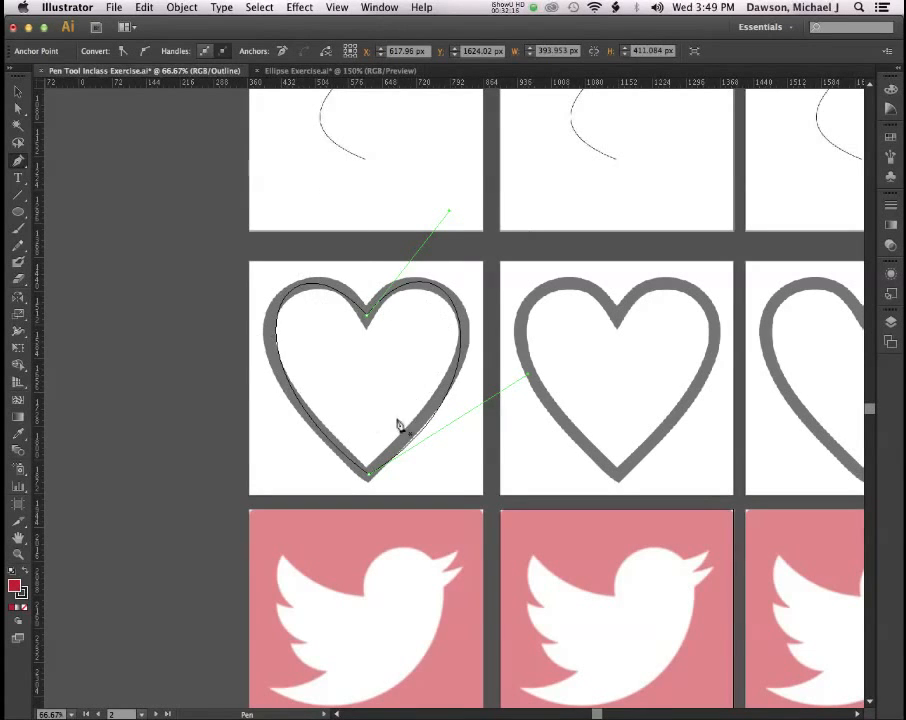
click(336, 8)
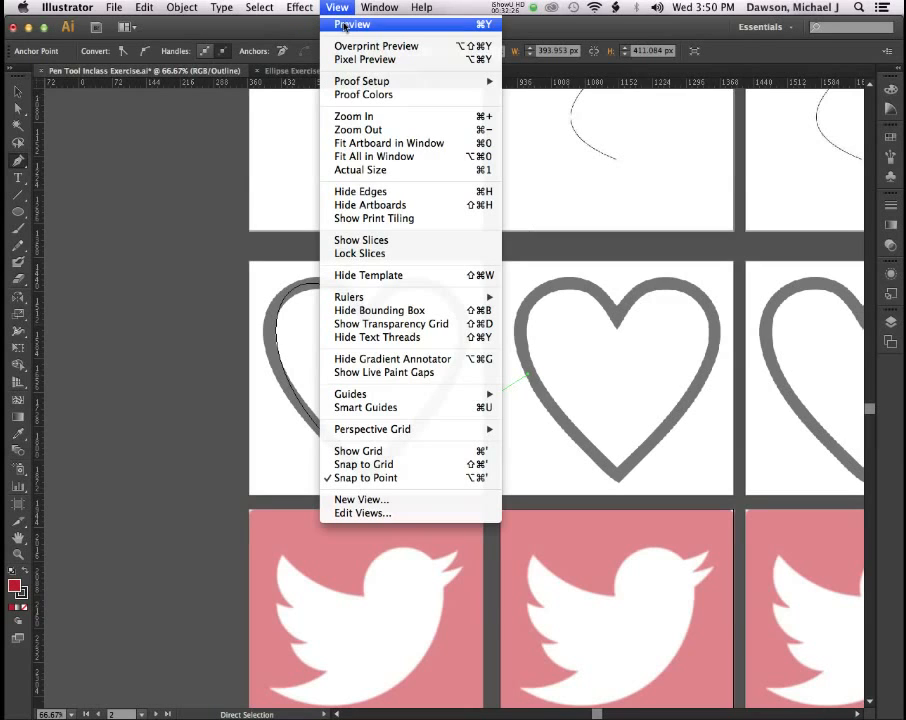
Switch from Outline to Preview so the red-filled heart shows over the template.
click(344, 25)
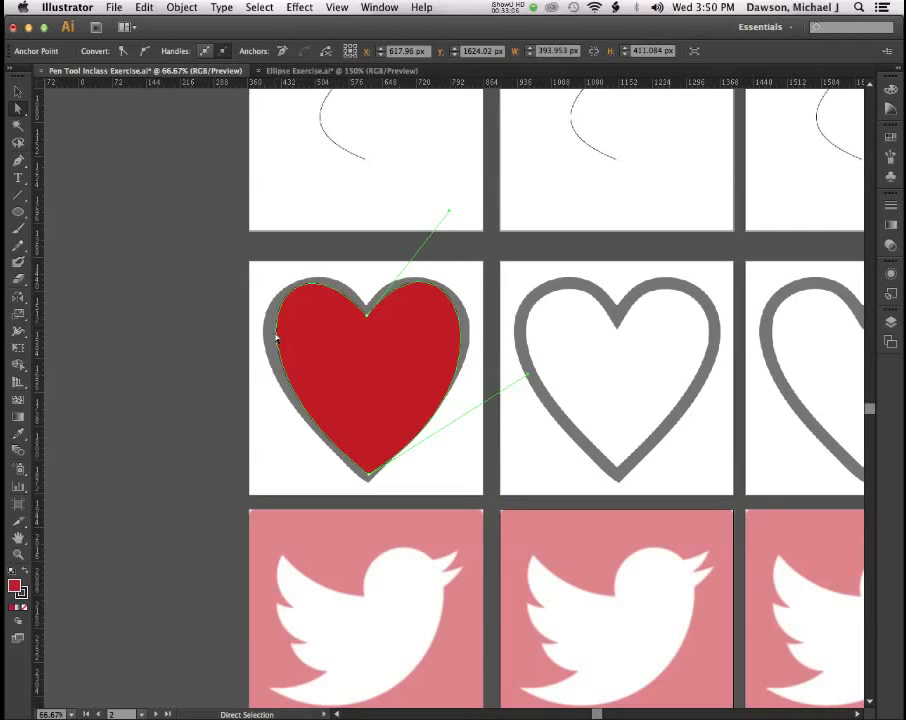
Reshape the heart's left-lobe curve and its top and bottom handles to fit the template.
mouse_move(276, 337)
mouse_down()
mouse_move(235, 303)
mouse_move(263, 354)
mouse_move(247, 348)
mouse_move(224, 317)
mouse_move(259, 358)
mouse_move(267, 344)
mouse_move(260, 333)
mouse_move(267, 339)
mouse_up()
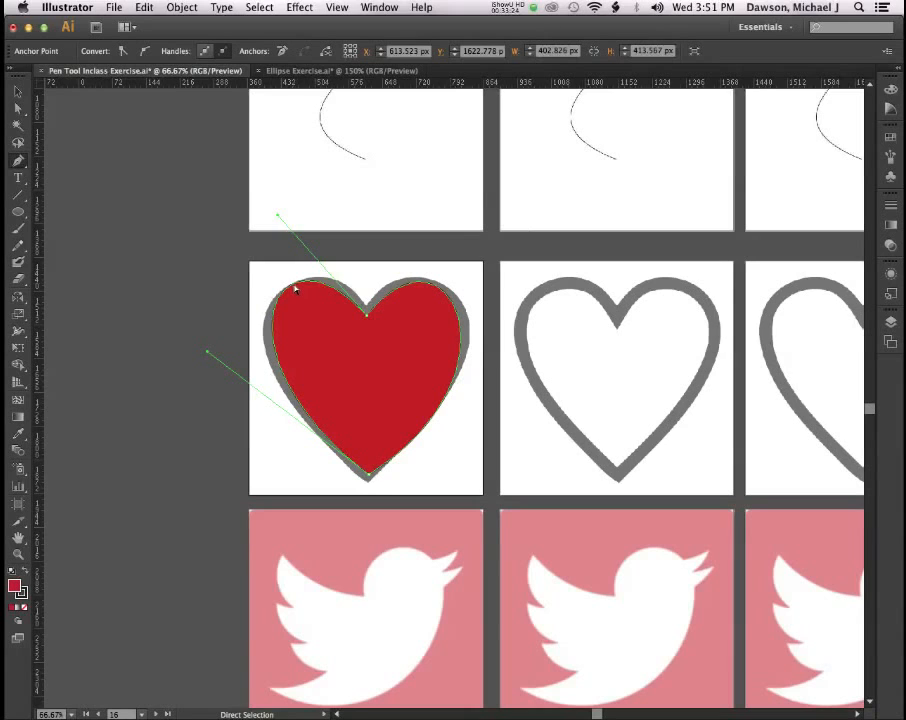
mouse_move(294, 289)
mouse_down()
mouse_move(286, 280)
mouse_move(295, 288)
mouse_up()
drag(279, 219, 289, 219)
drag(208, 357, 193, 351)
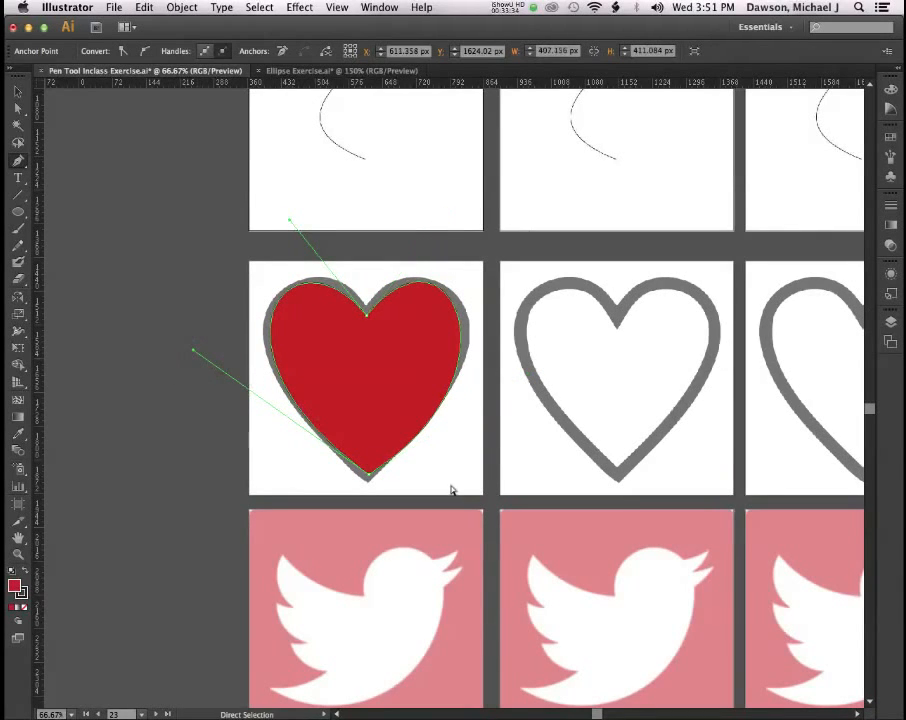
Select the heart path and add an anchor on its right edge.
click(458, 362)
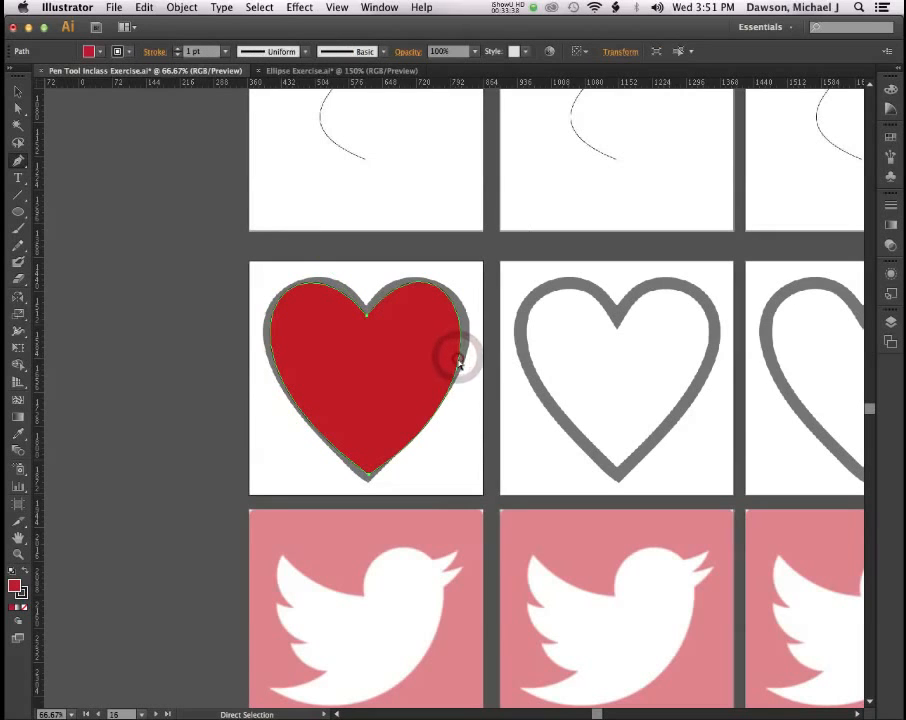
key(a)
click(459, 358)
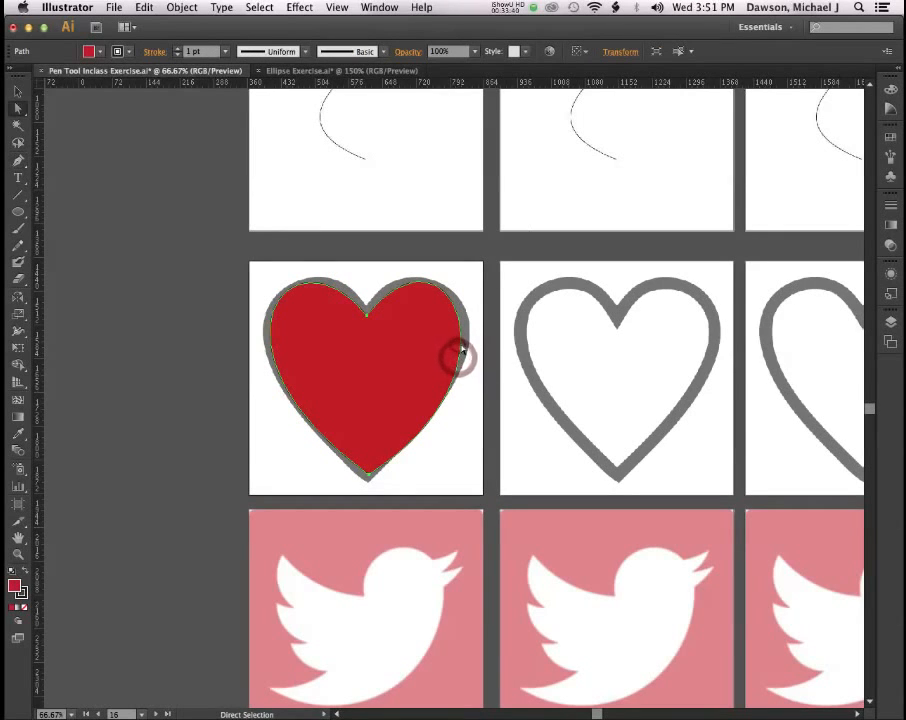